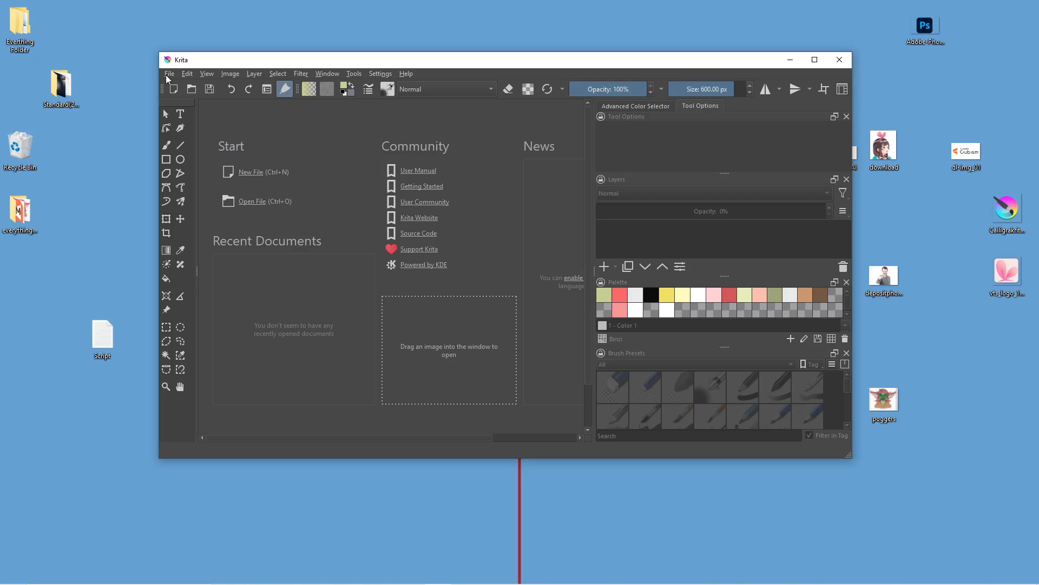
Create a custom 2048 × 2048 px document at 300 pixels/inch in RGB/Alpha 8-bit.
left_click(168, 74)
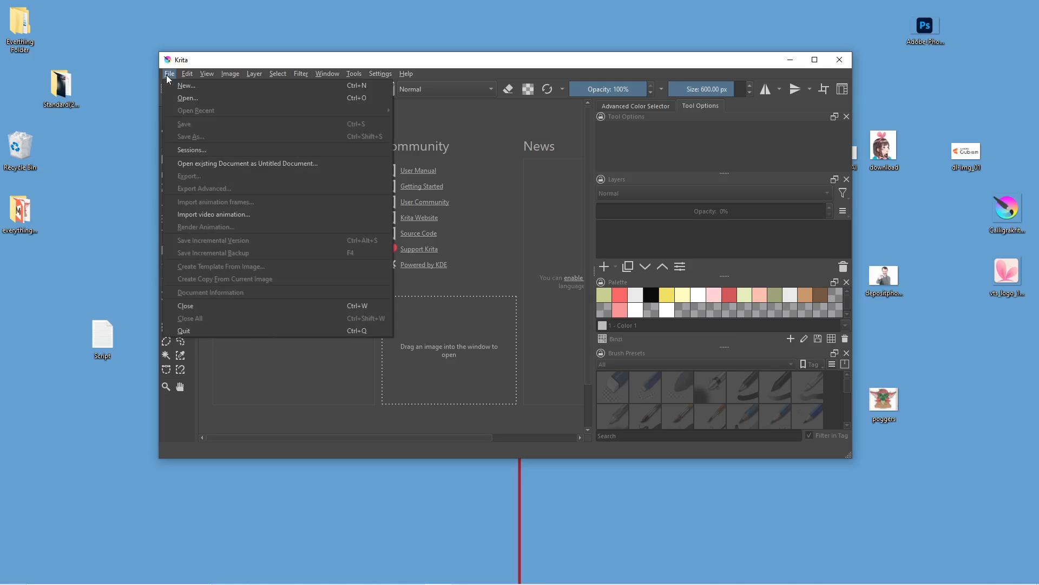
left_click(180, 86)
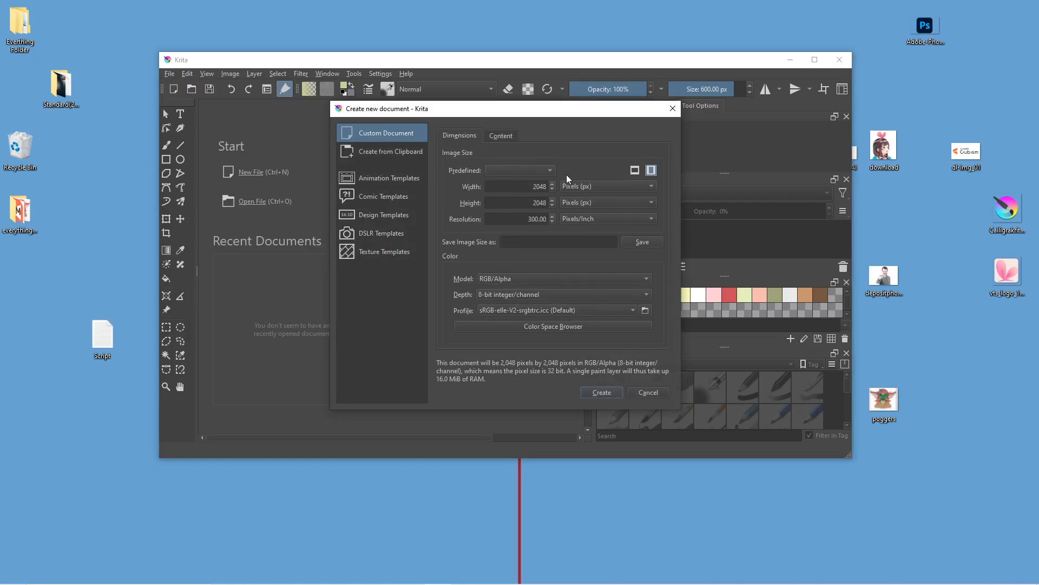
left_click(601, 392)
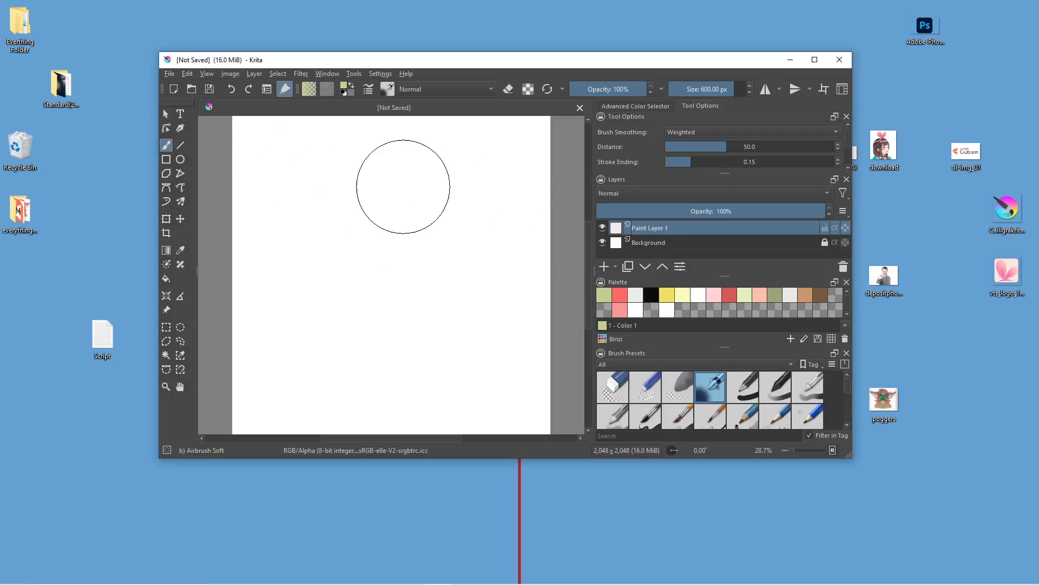
right_click(798, 245)
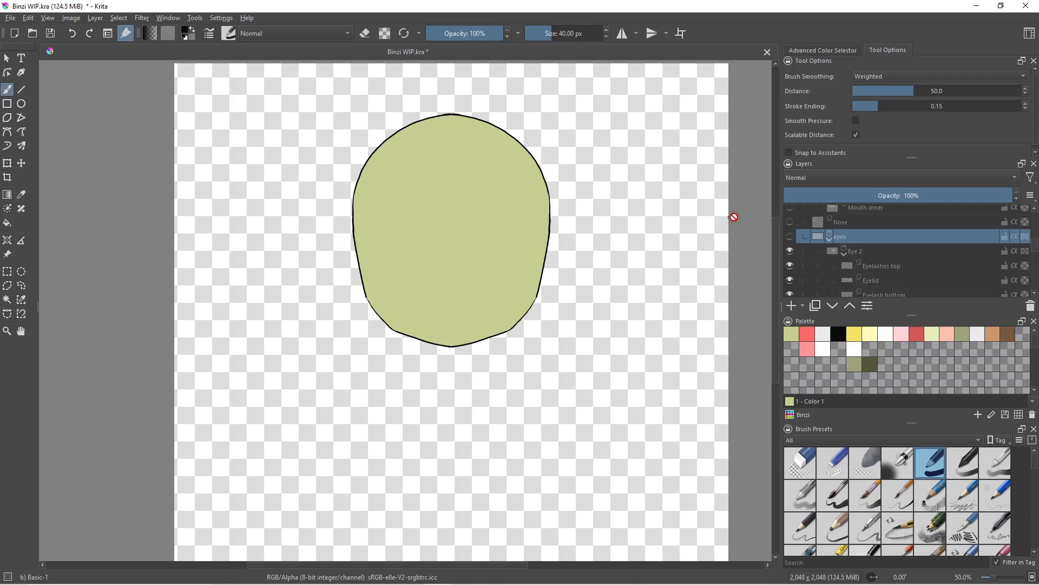
Make the eyes group visible, and hide the Eye 2 eyelash, eyelid and eyeshine layers one by one.
left_click(791, 236)
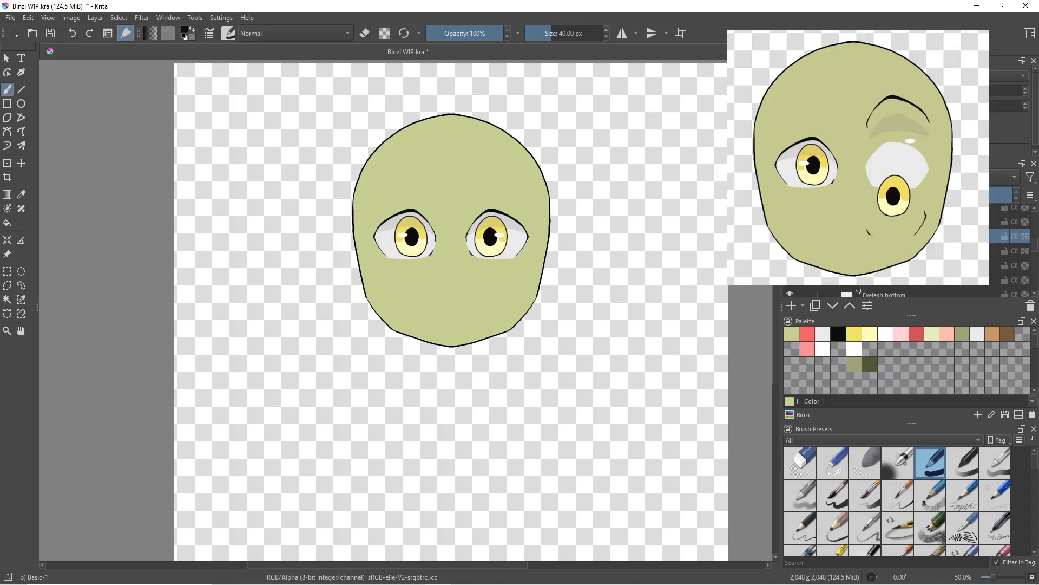
left_click(791, 241)
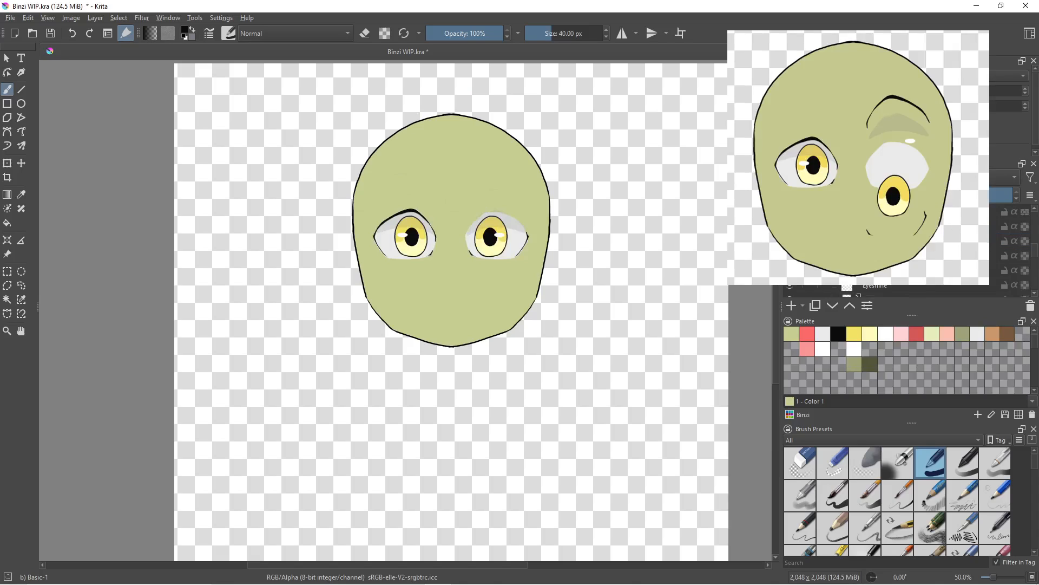
left_click(790, 255)
left_click(790, 270)
left_click(791, 286)
scroll(791, 287, "down", 1)
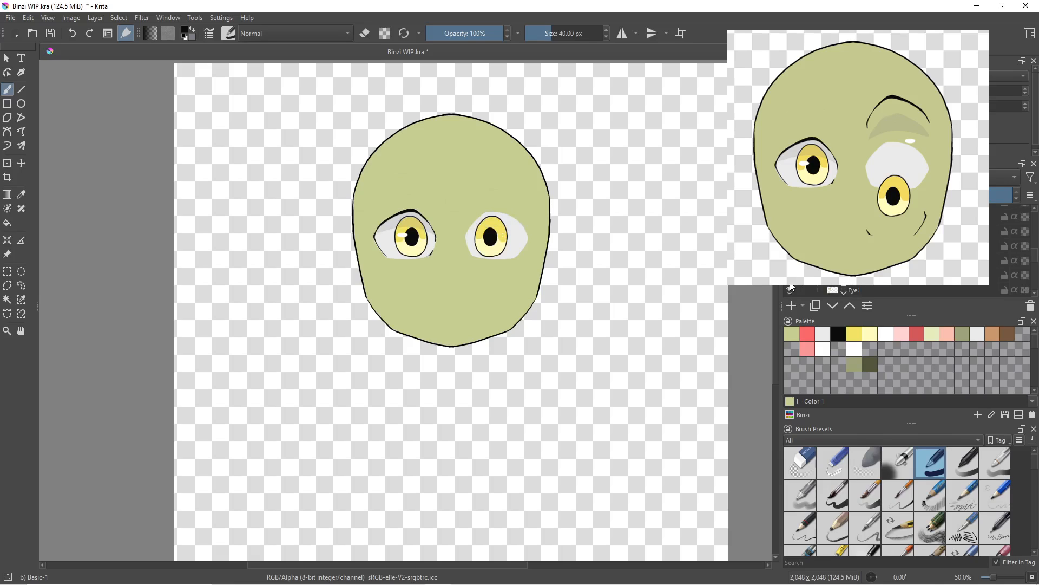
Restore the visibility of the hidden layers in the Eye 2 group.
left_click(790, 290)
left_click(791, 275)
left_click(790, 275)
left_click(790, 260)
left_click(790, 232)
scroll(791, 231, "up", 1)
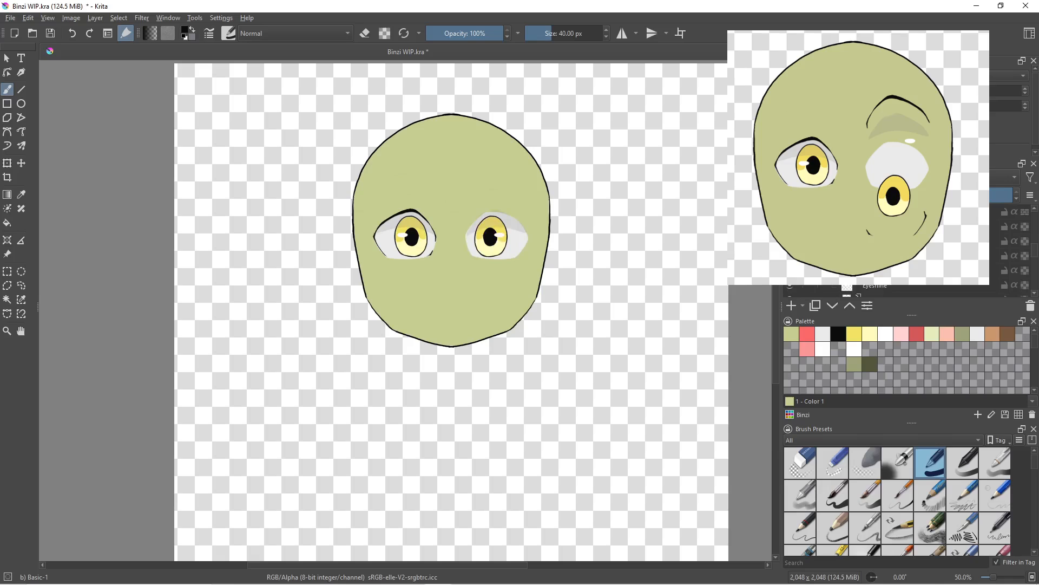
left_click(790, 255)
left_click(791, 241)
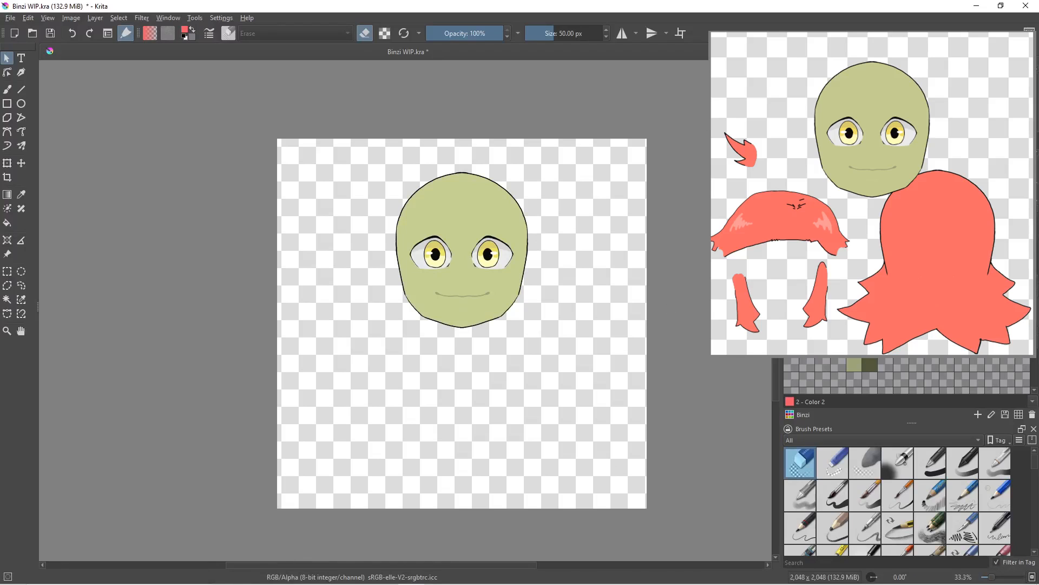
Make the back hair, both side locks, the top hair and the loose hair tuft layers visible one after another.
left_click(790, 306)
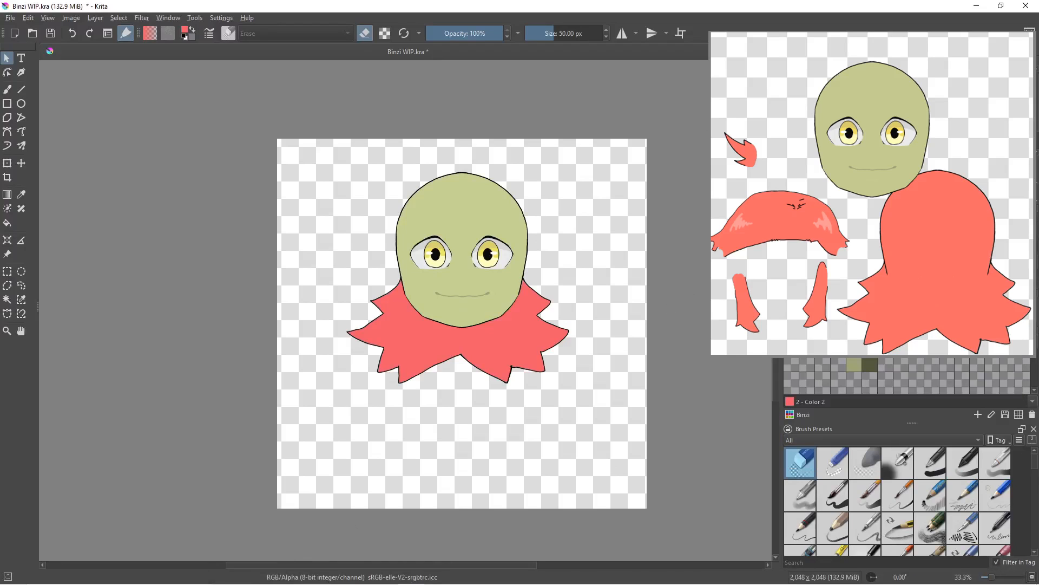
left_click(789, 271)
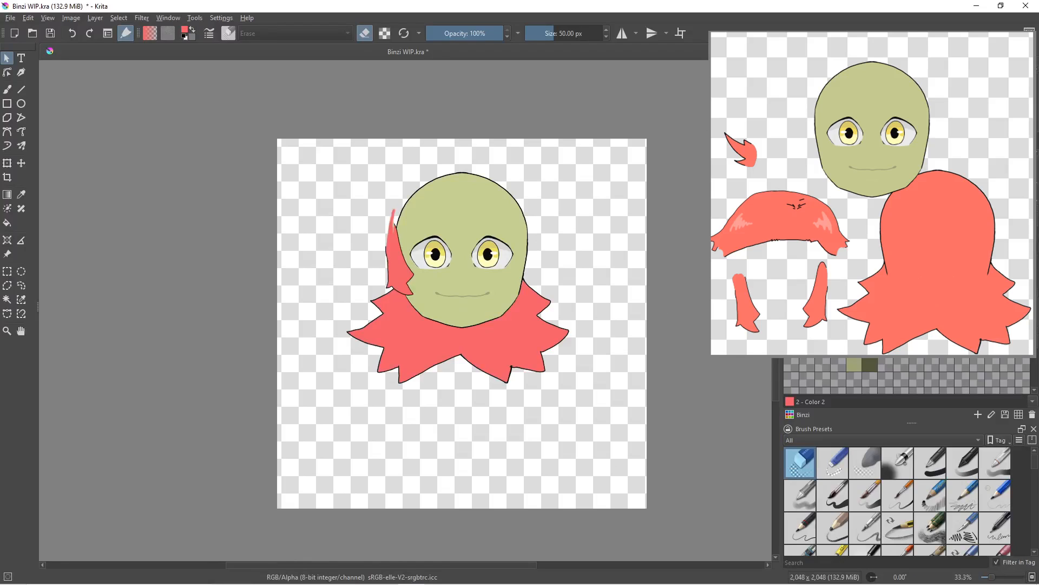
left_click(789, 259)
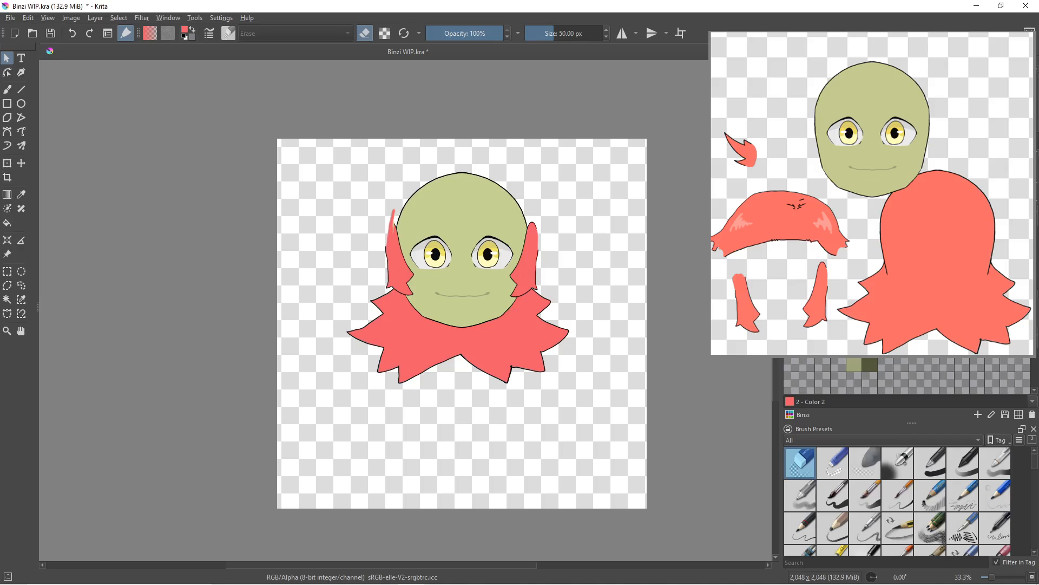
left_click(789, 247)
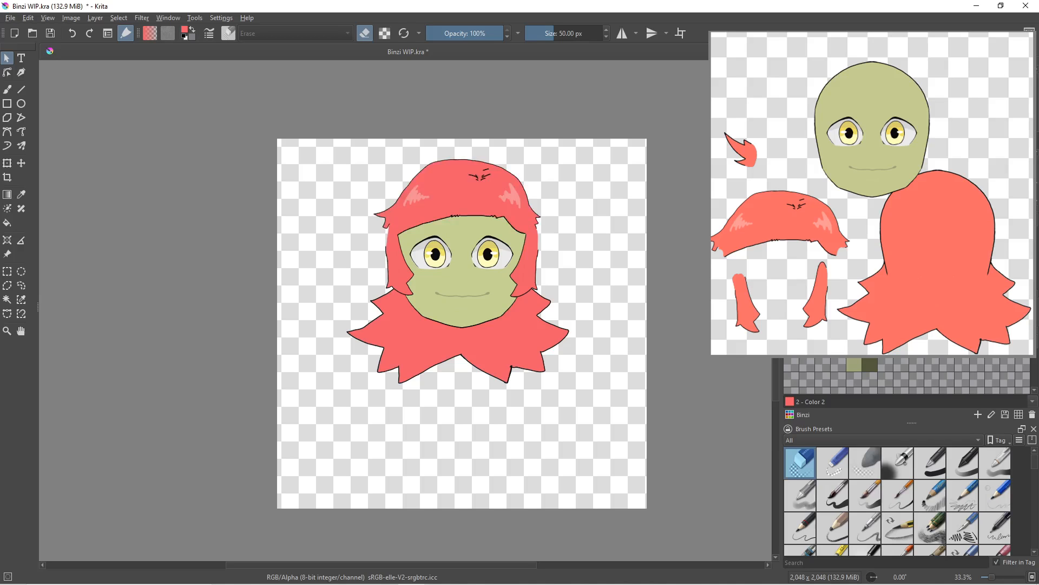
left_click(789, 235)
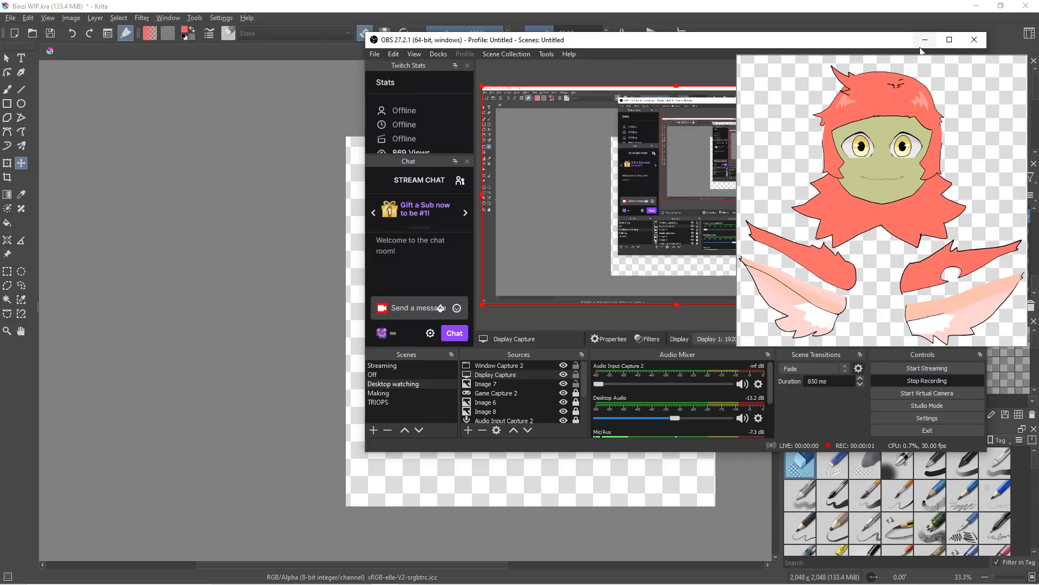
Position the ear pieces with the Move tool so they attach to the sides of the head.
left_click(925, 41)
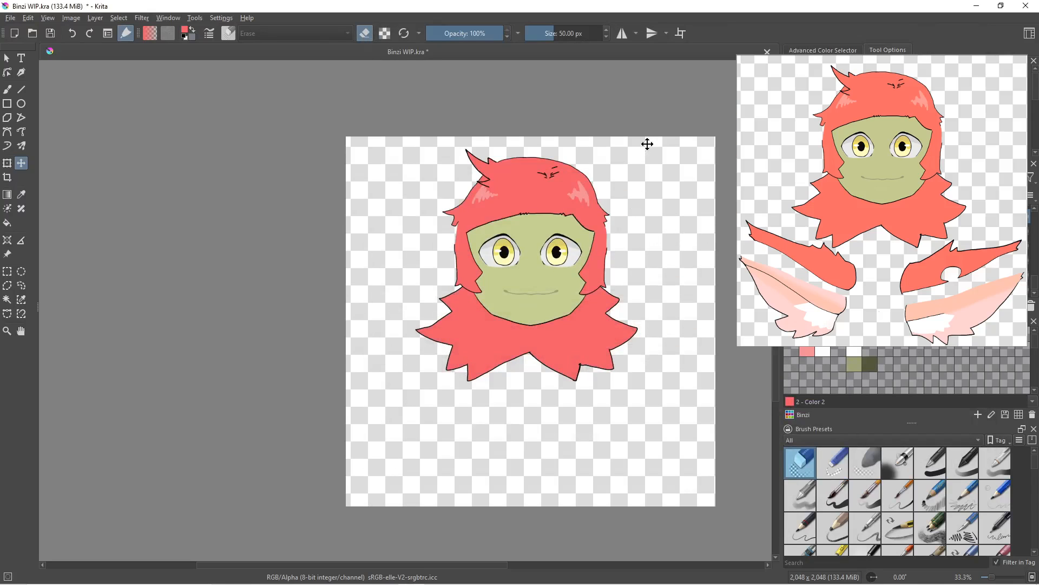
left_click(7, 57)
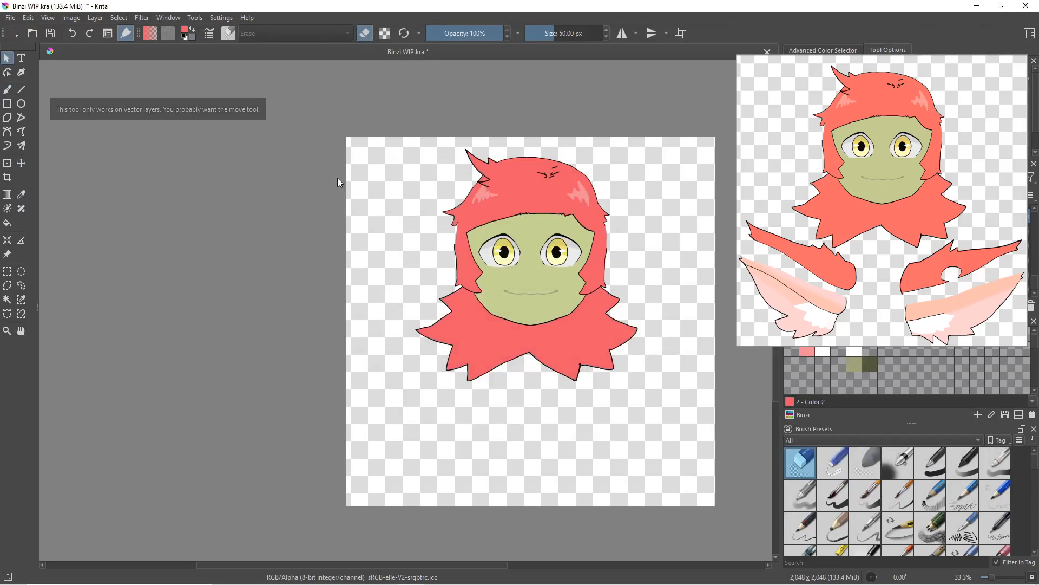
left_click(22, 164)
scroll(624, 244, "down", 2)
left_click_drag(671, 255, 567, 254)
scroll(508, 244, "up", 2)
left_click_drag(470, 245, 506, 247)
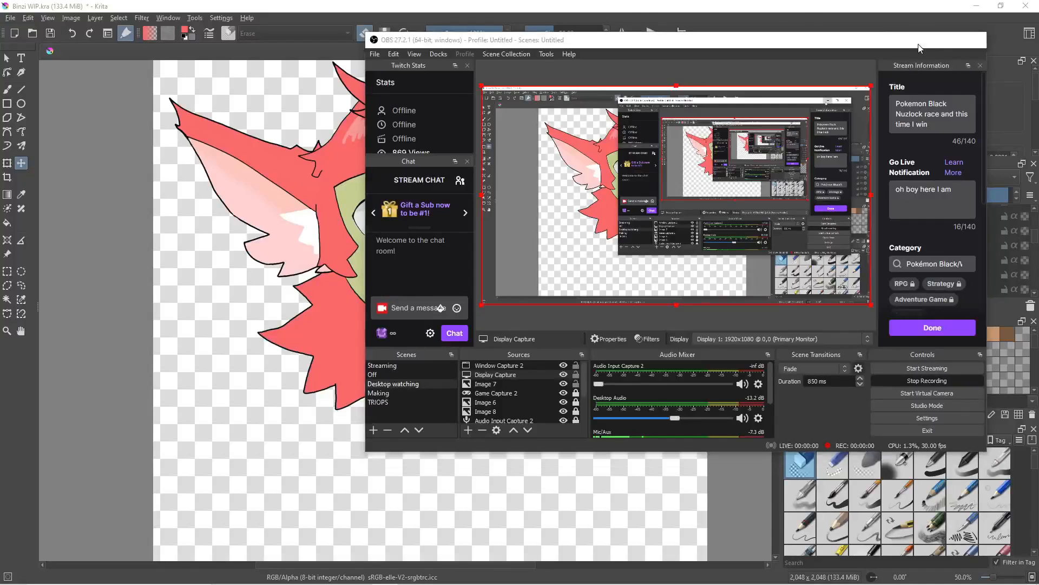
Make the Nose layer and both eyebrow layers visible in the Face group.
left_click(924, 36)
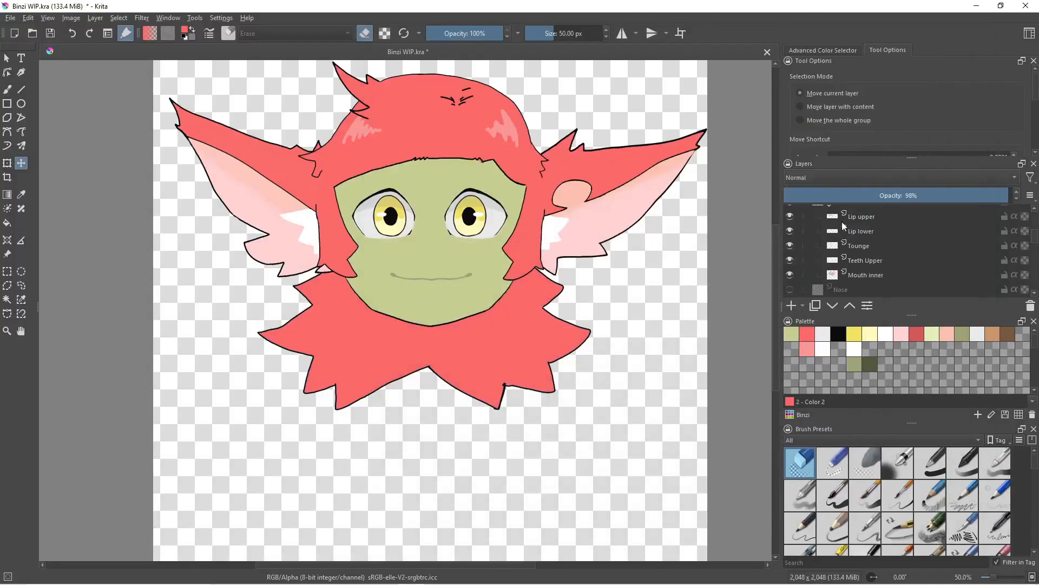
left_click(790, 290)
scroll(791, 287, "down", 5)
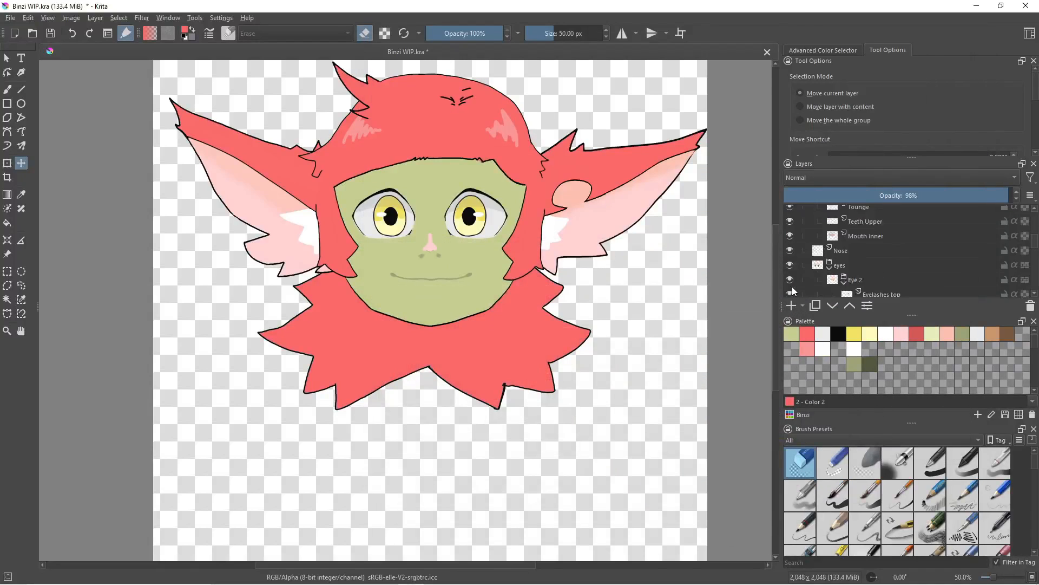
scroll(793, 282, "up", 5)
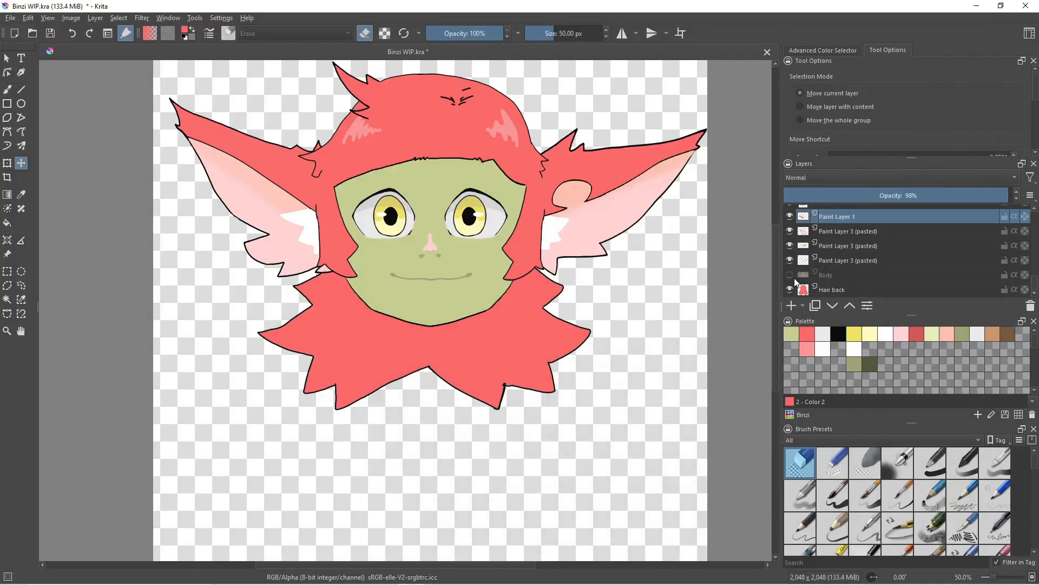
scroll(794, 274, "down", 2)
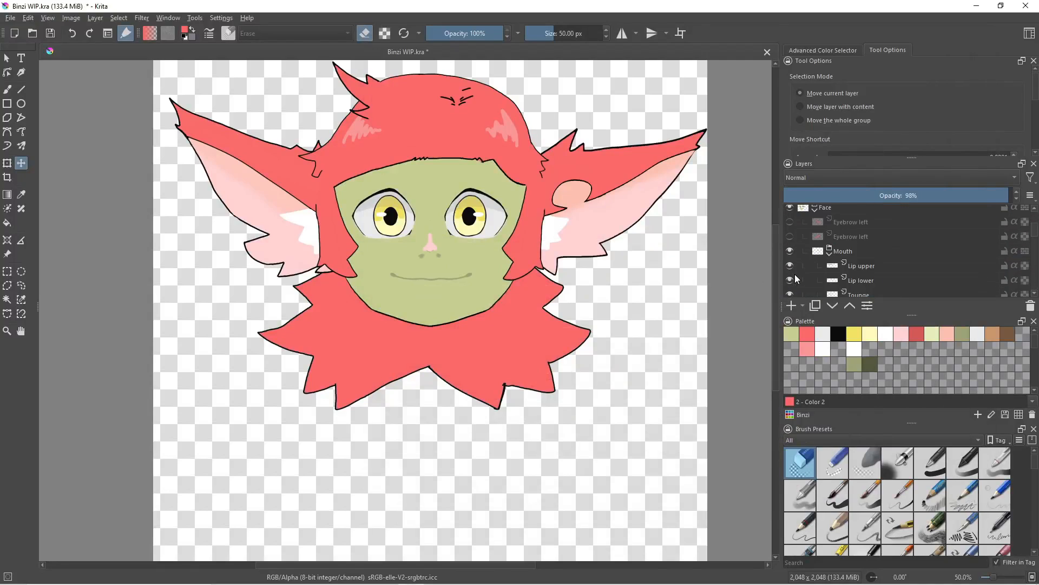
left_click(790, 222)
left_click(790, 236)
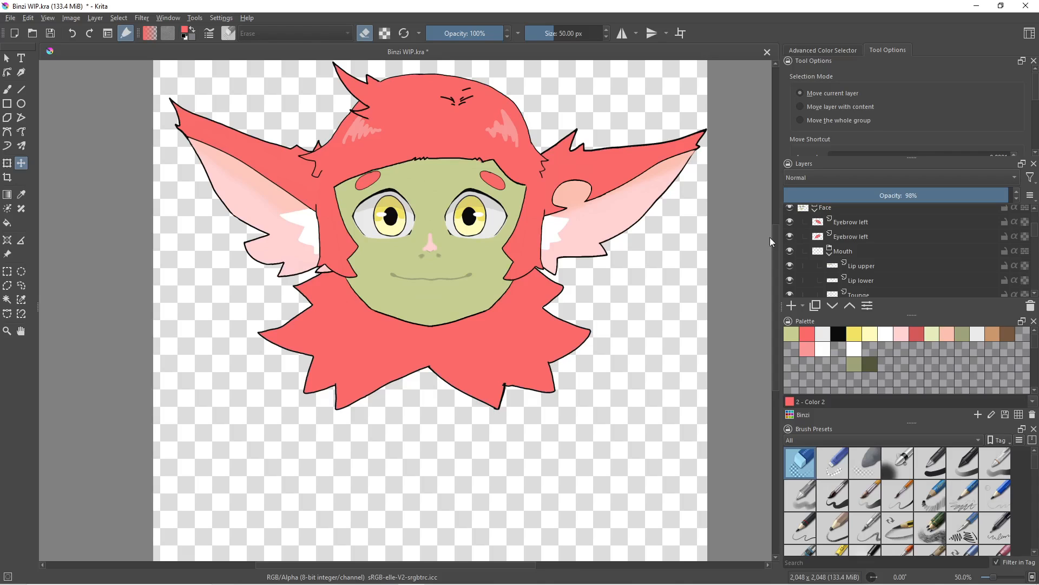
left_click(385, 574)
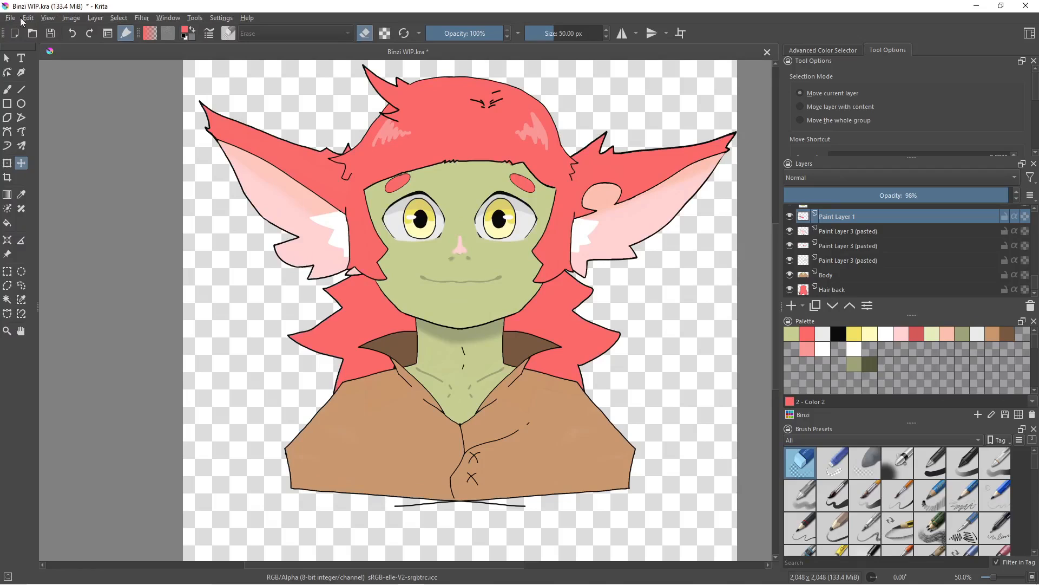
Export the Binzi WIP drawing as a Photoshop image (.psd).
left_click(10, 19)
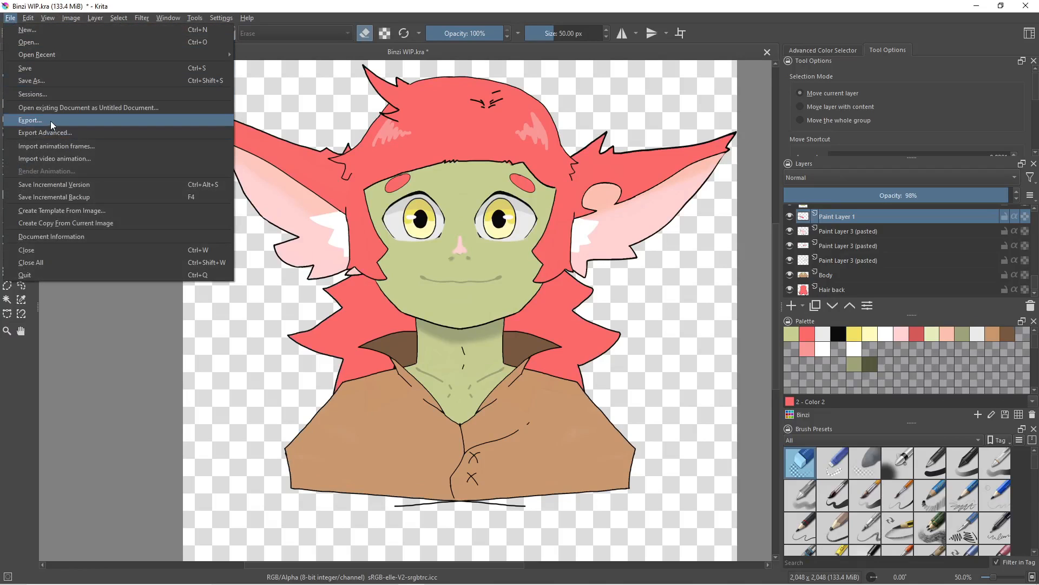
left_click(51, 121)
left_click(154, 265)
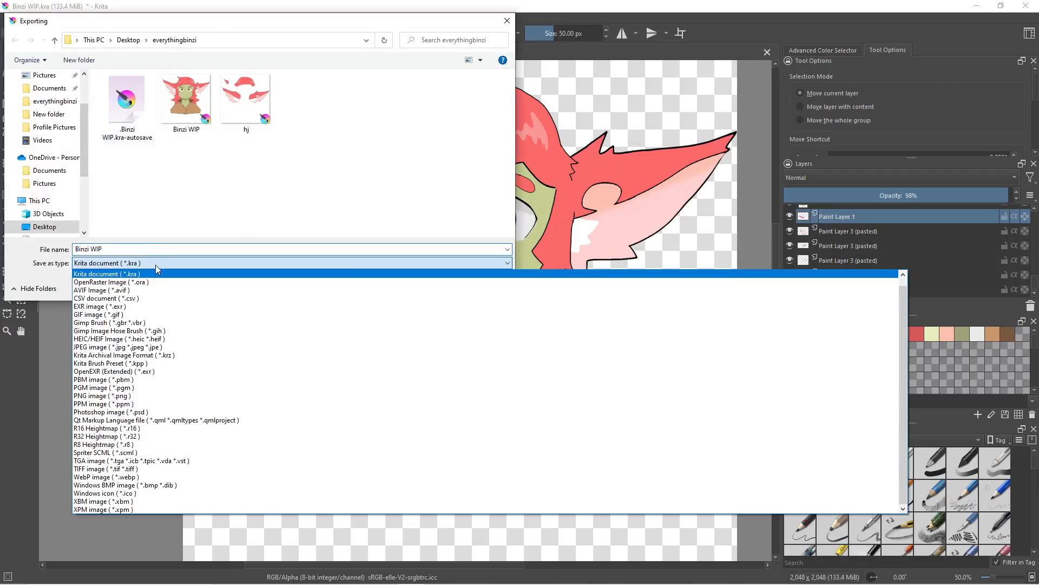
left_click(152, 406)
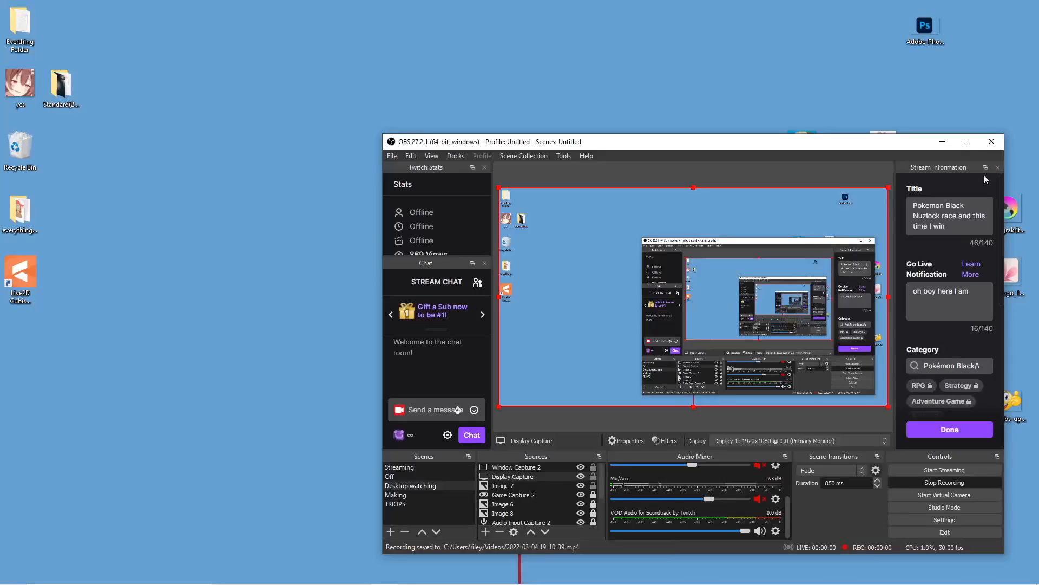
Launch Live2D Cubism Editor from the desktop, dismiss its news message and start it as the FREE version.
left_click(944, 139)
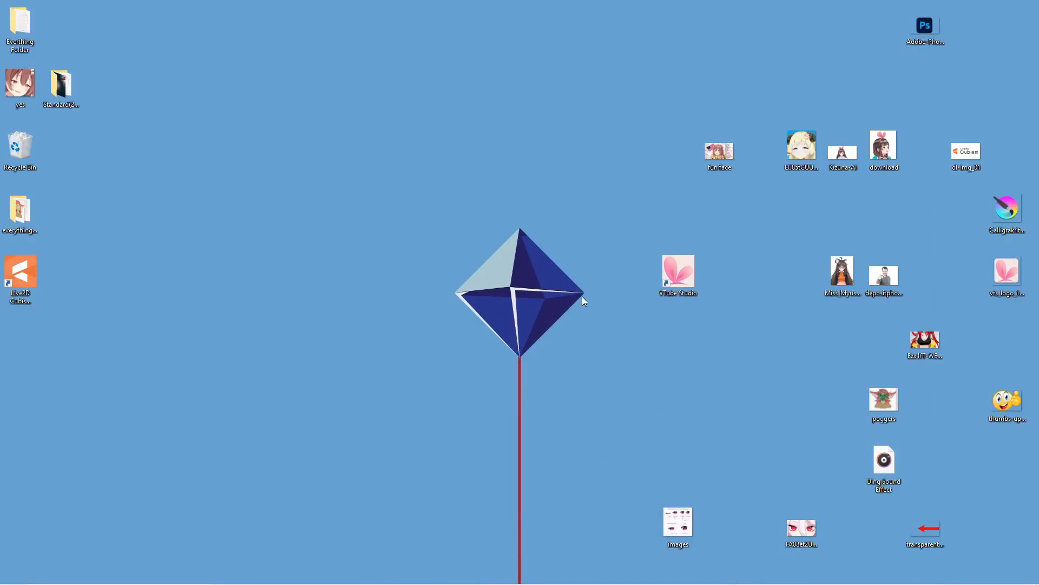
left_click(25, 268)
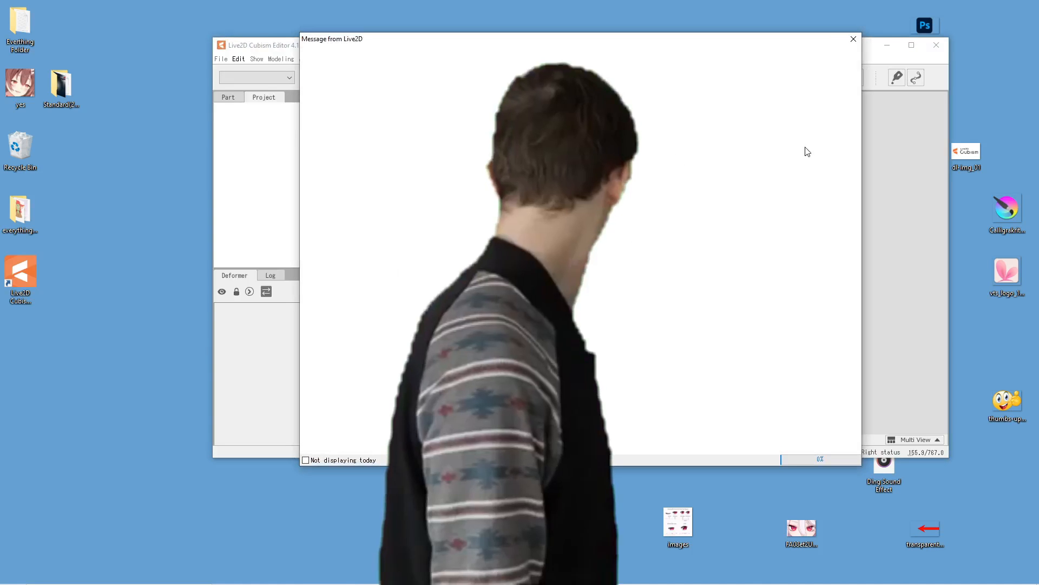
left_click(853, 39)
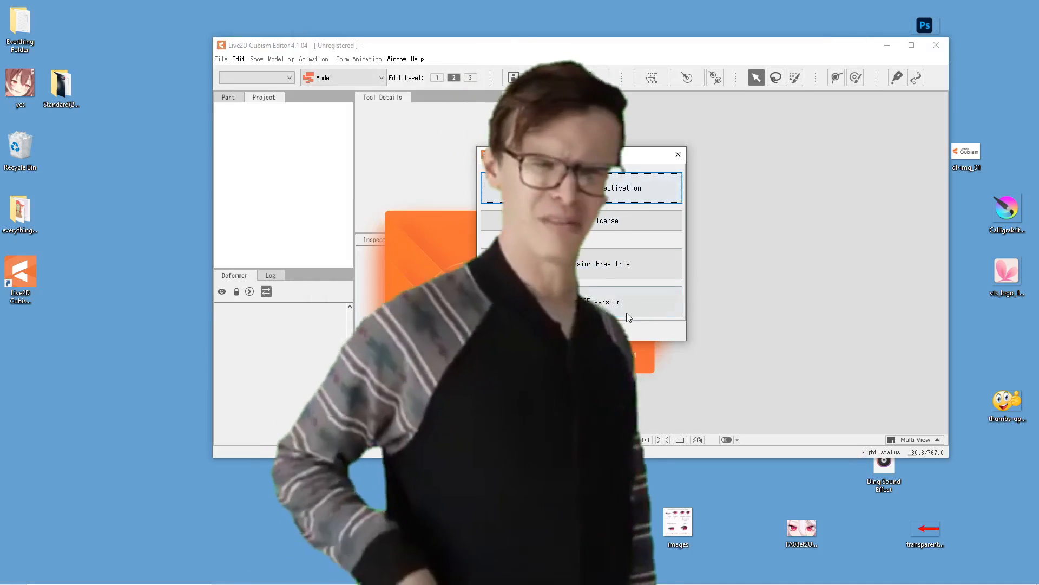
left_click(623, 308)
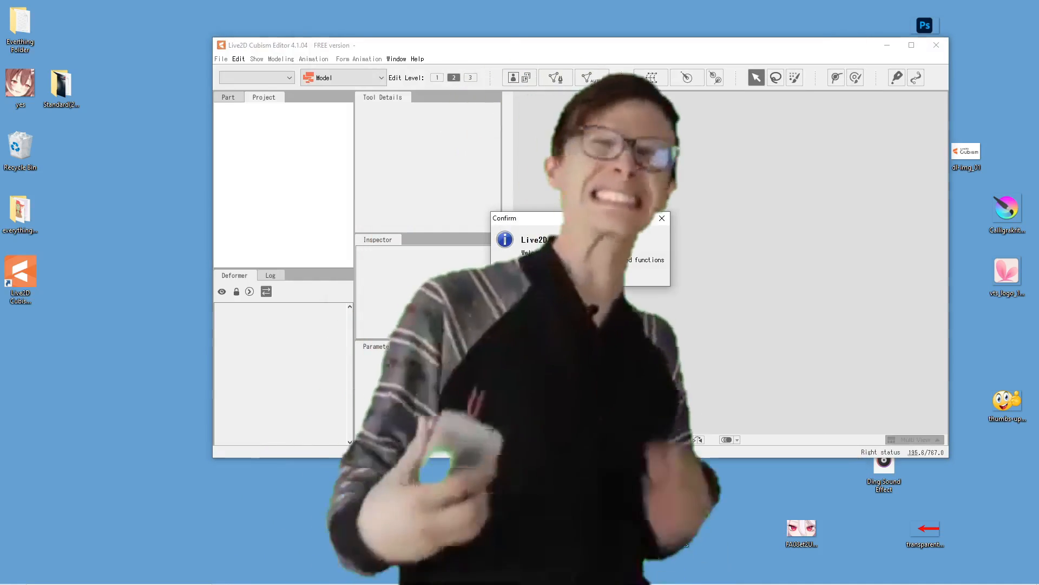
left_click(580, 274)
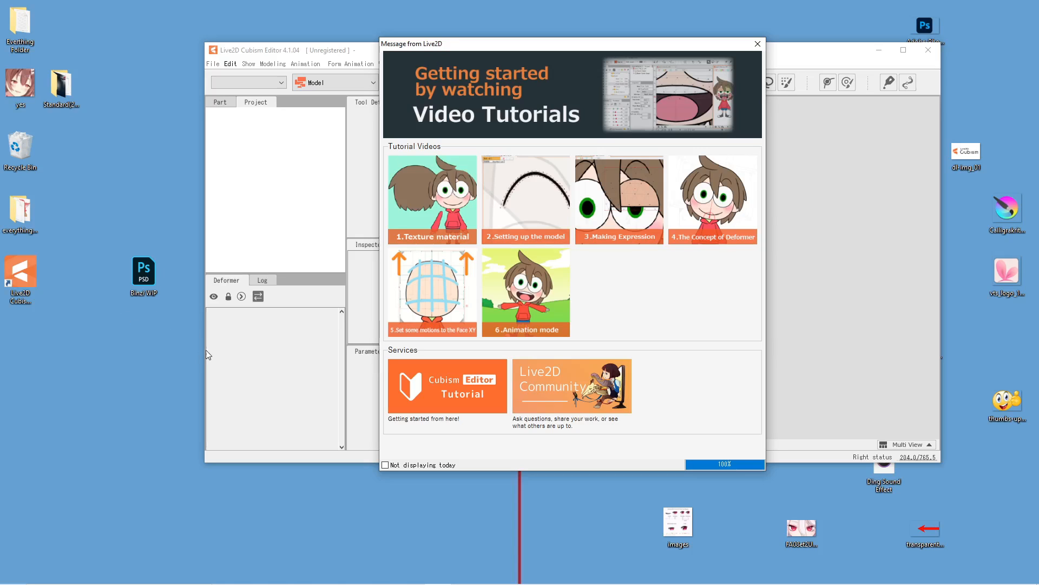
Pass the startup dialogs with the FREE version and import the Binzi WIP PSD from the desktop into the editor.
left_click(757, 44)
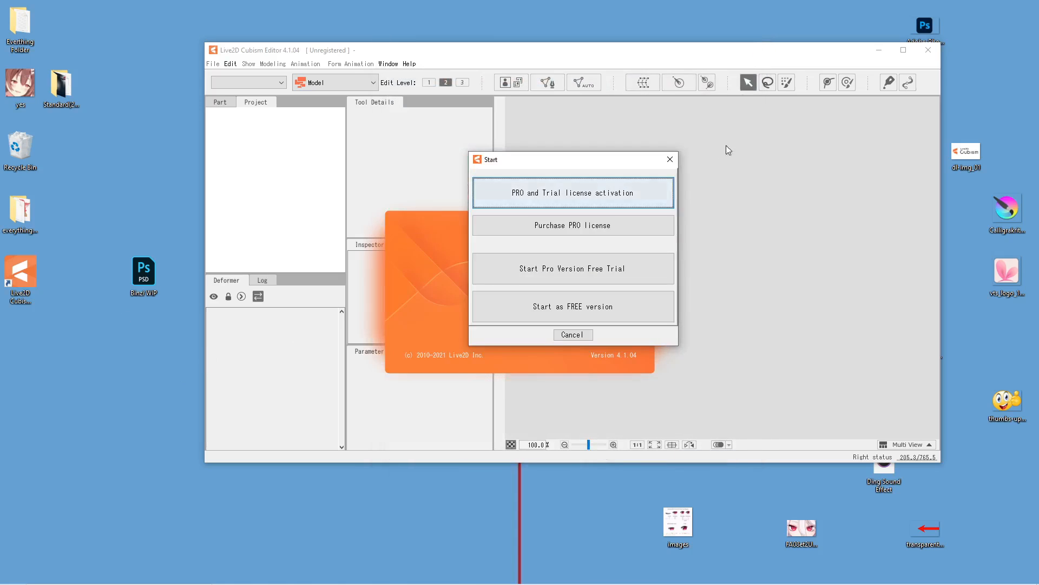
left_click(631, 308)
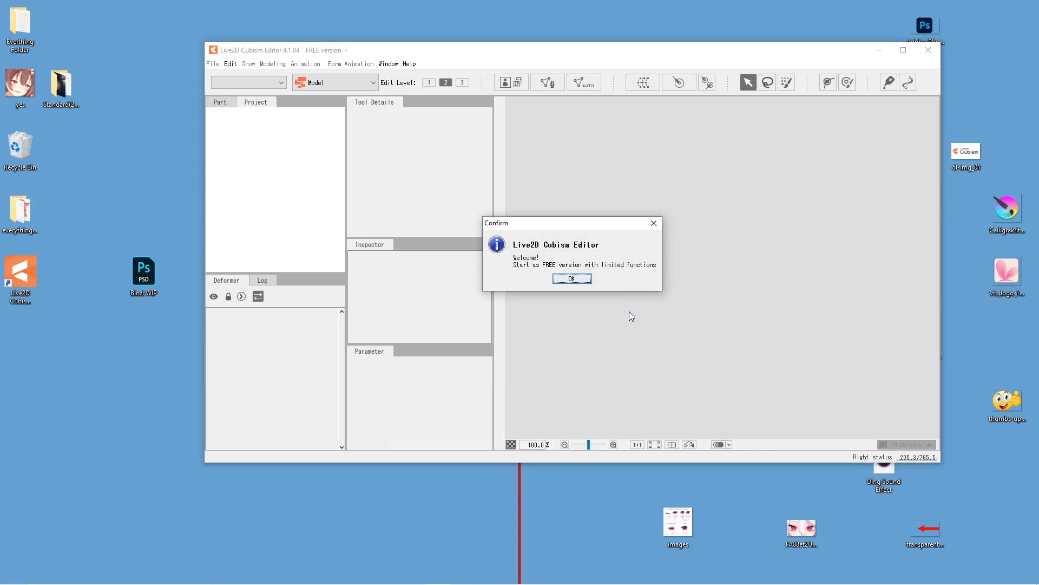
left_click(571, 279)
left_click(579, 277)
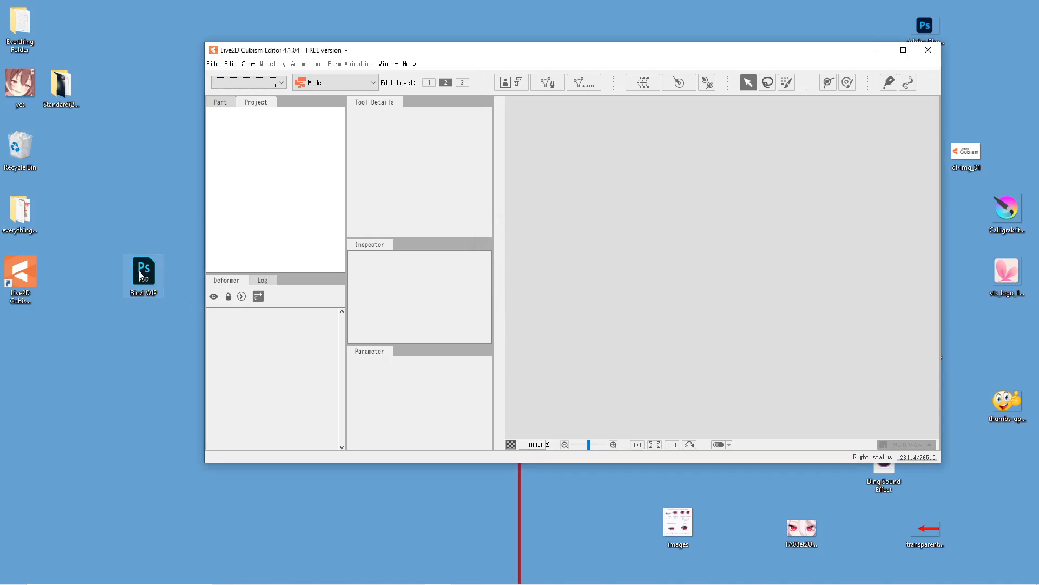
left_click_drag(139, 277, 572, 286)
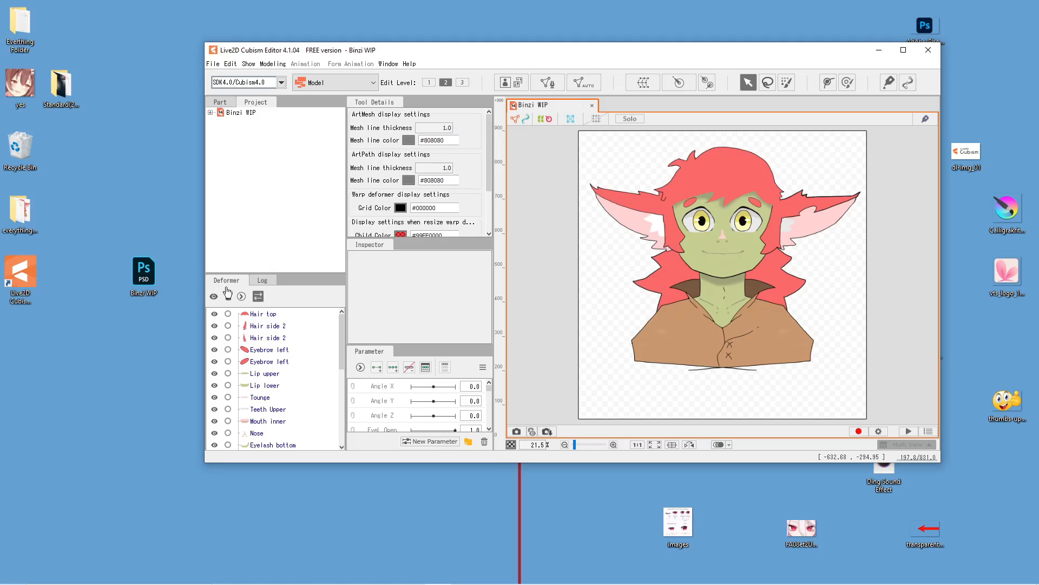
Look through the imported layers in the deformer list, the meshes on the canvas and the model's parameters.
scroll(236, 361, "down", 7)
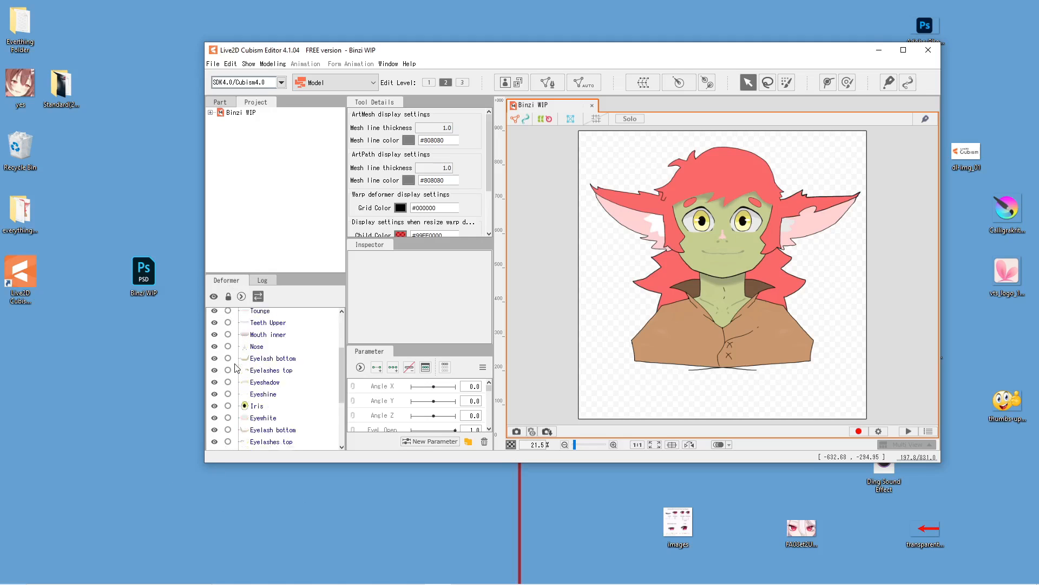
scroll(236, 383, "up", 5)
scroll(236, 384, "down", 4)
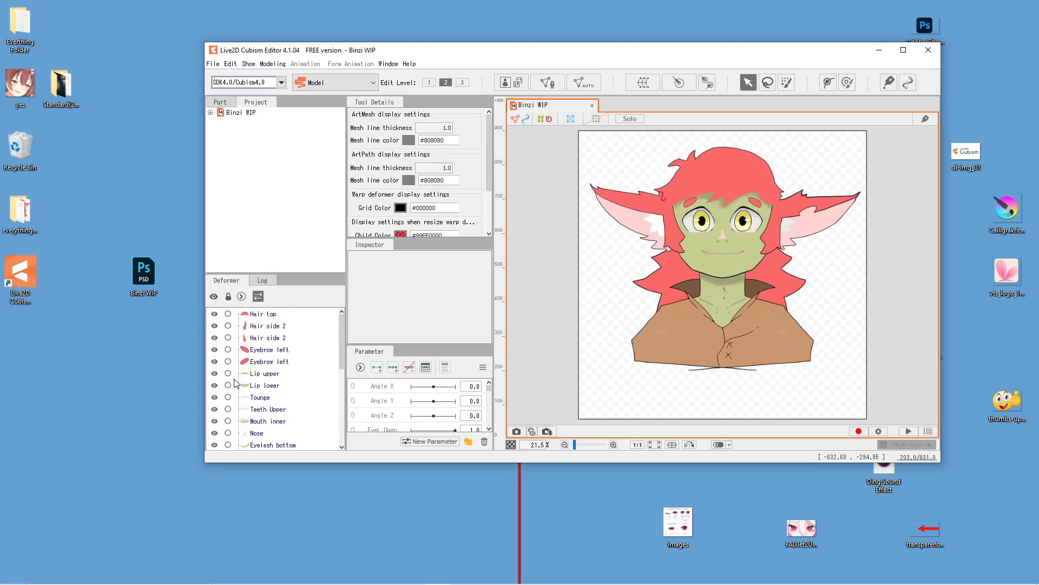
scroll(235, 383, "down", 5)
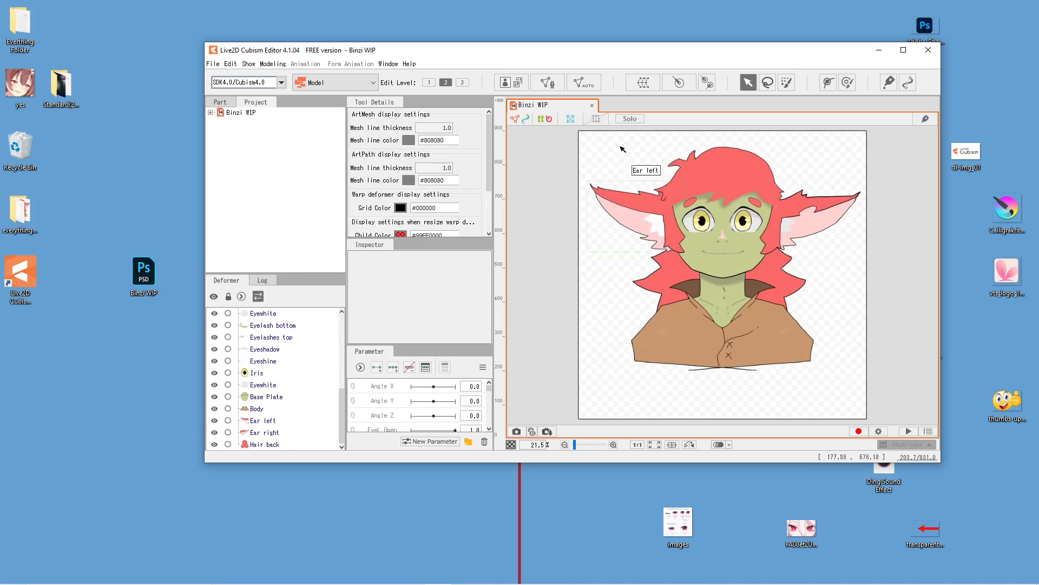
left_click_drag(734, 143, 874, 220)
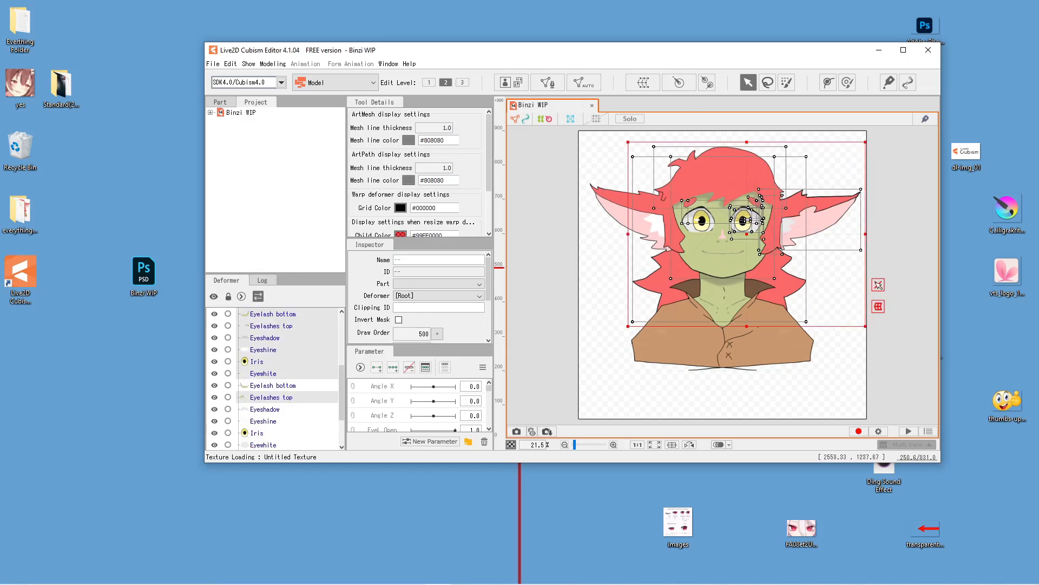
left_click(880, 285)
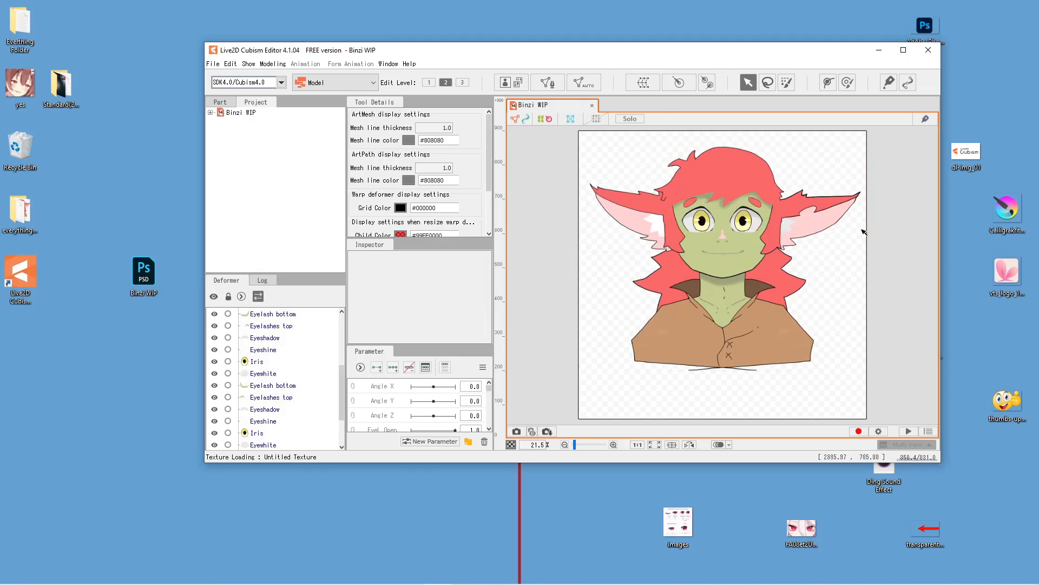
scroll(410, 408, "down", 3)
scroll(409, 407, "down", 2)
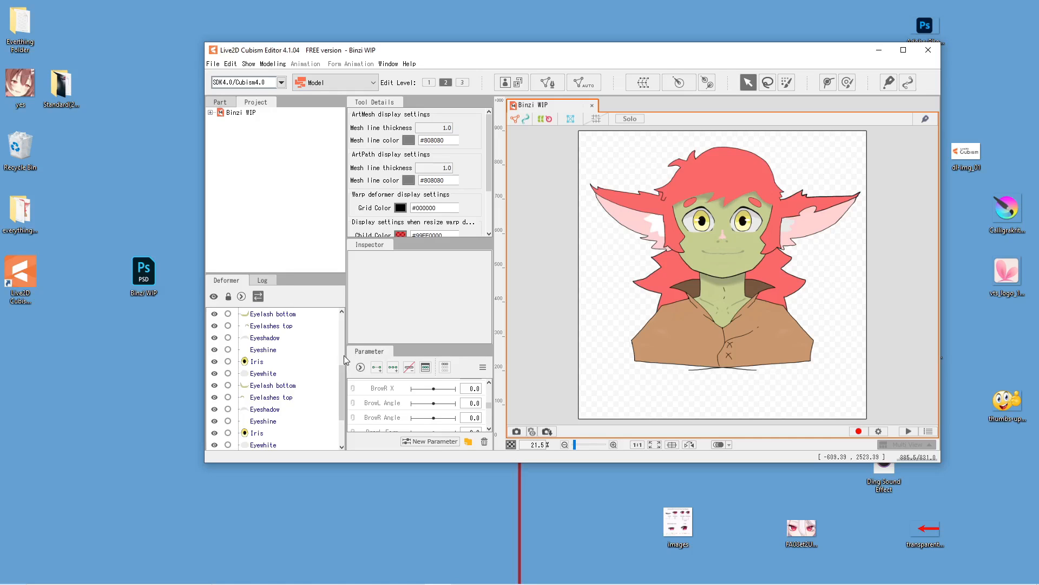
scroll(421, 415, "down", 3)
scroll(421, 416, "up", 10)
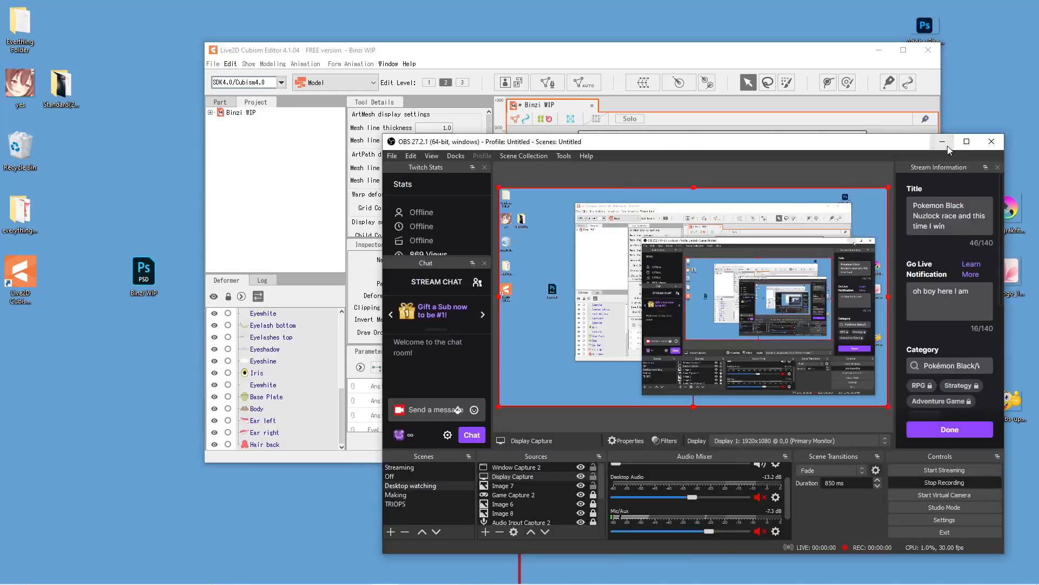
Minimize the OBS window and generate meshes for all selected character parts with the automatic mesh generator's Standard preset.
left_click(942, 142)
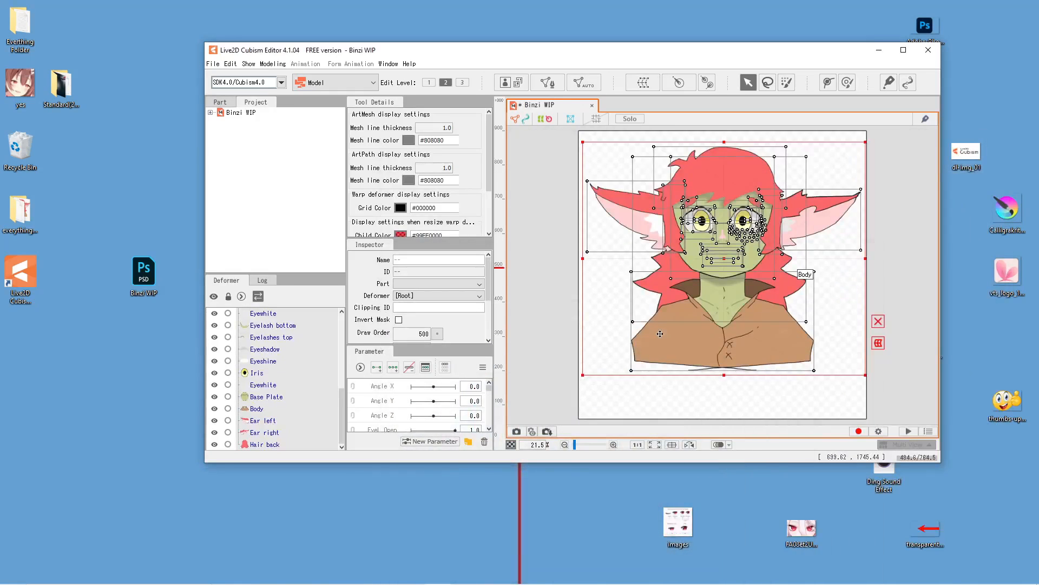
left_click(577, 86)
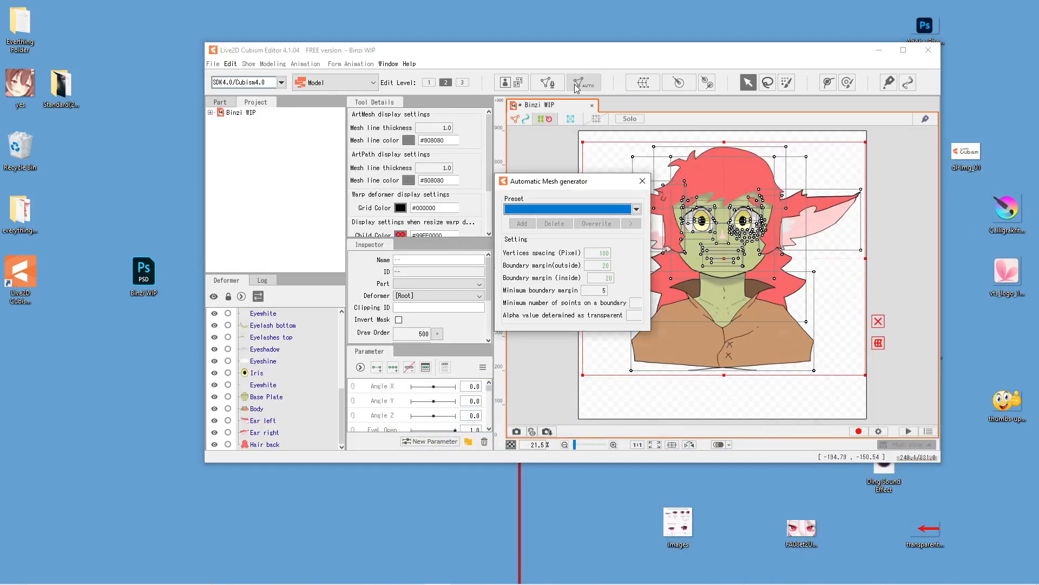
left_click(637, 210)
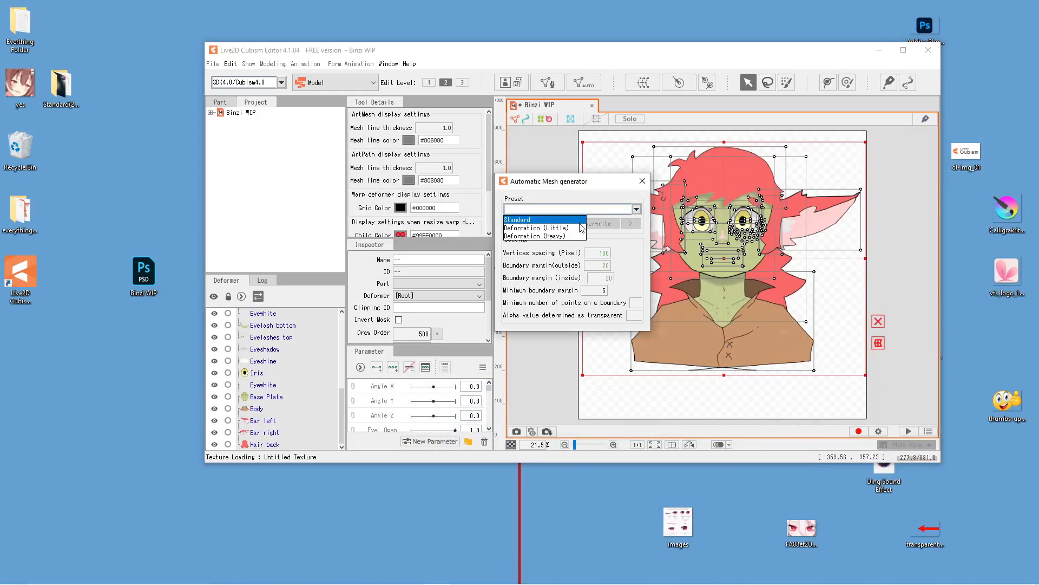
left_click(580, 223)
left_click(642, 181)
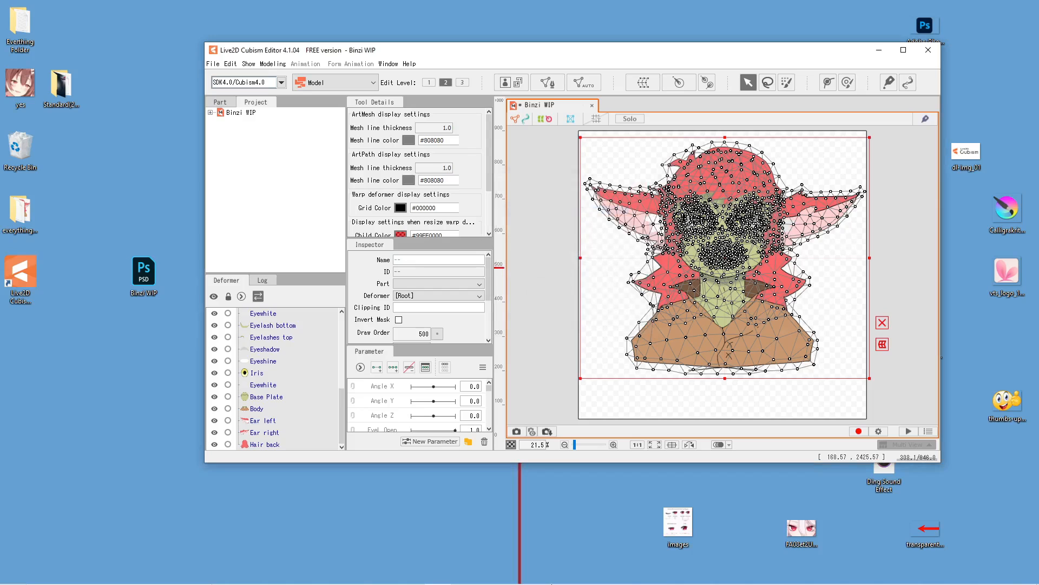
left_click(385, 582)
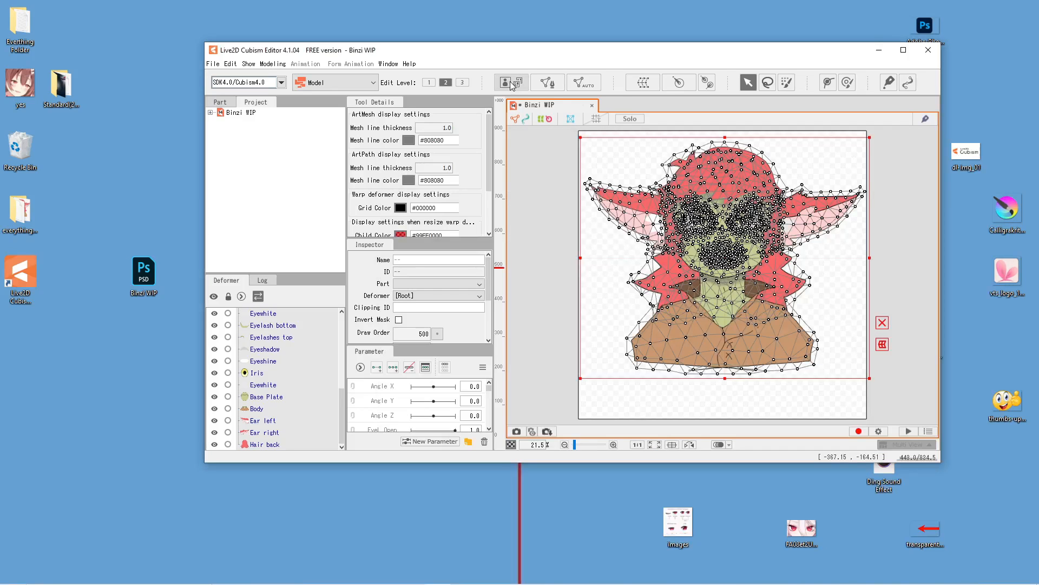
Create a new texture atlas for all model images with a width and height of 2048 px.
left_click(515, 86)
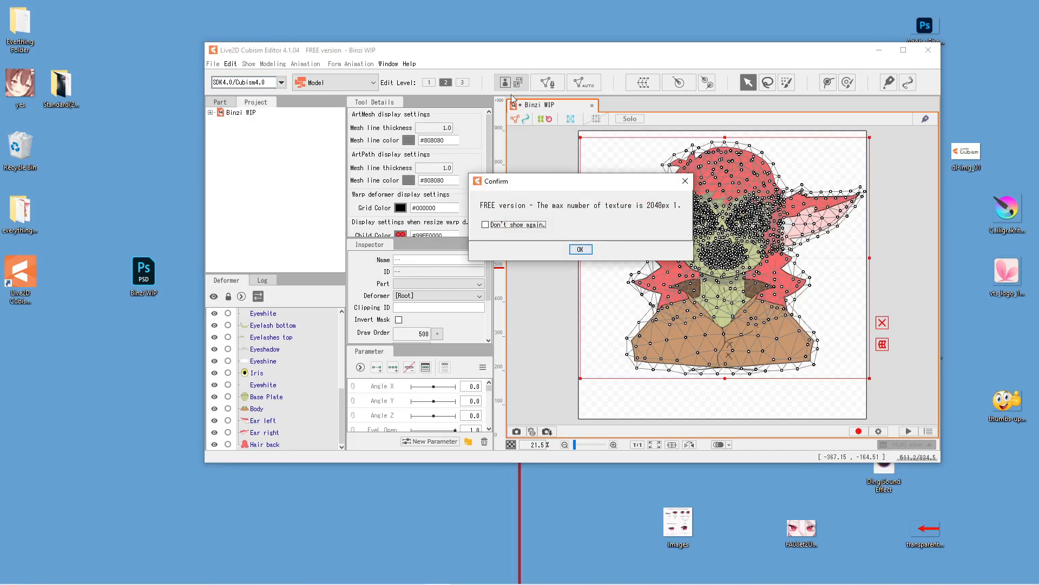
left_click(580, 250)
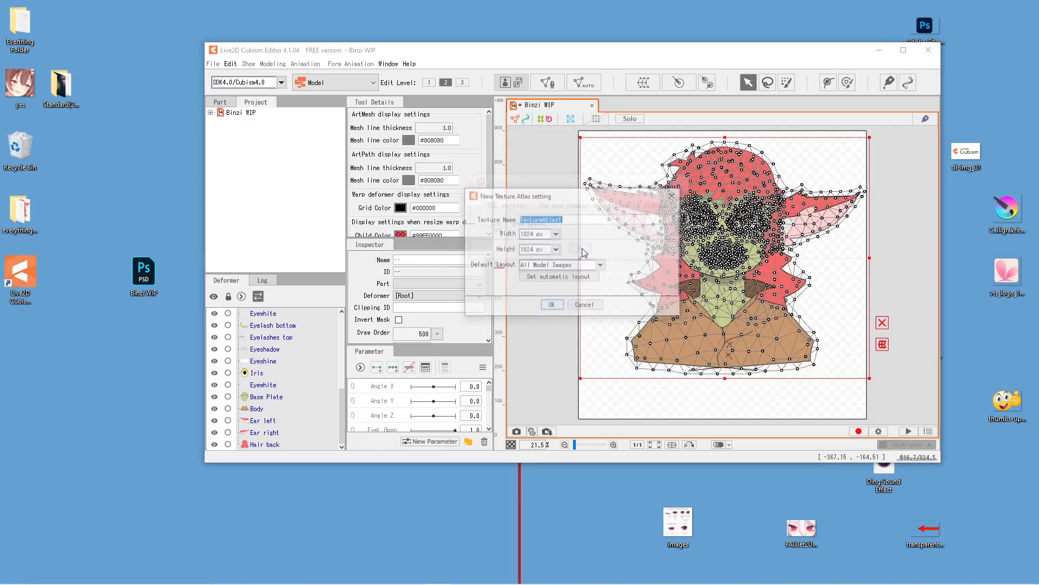
left_click(556, 249)
left_click(541, 309)
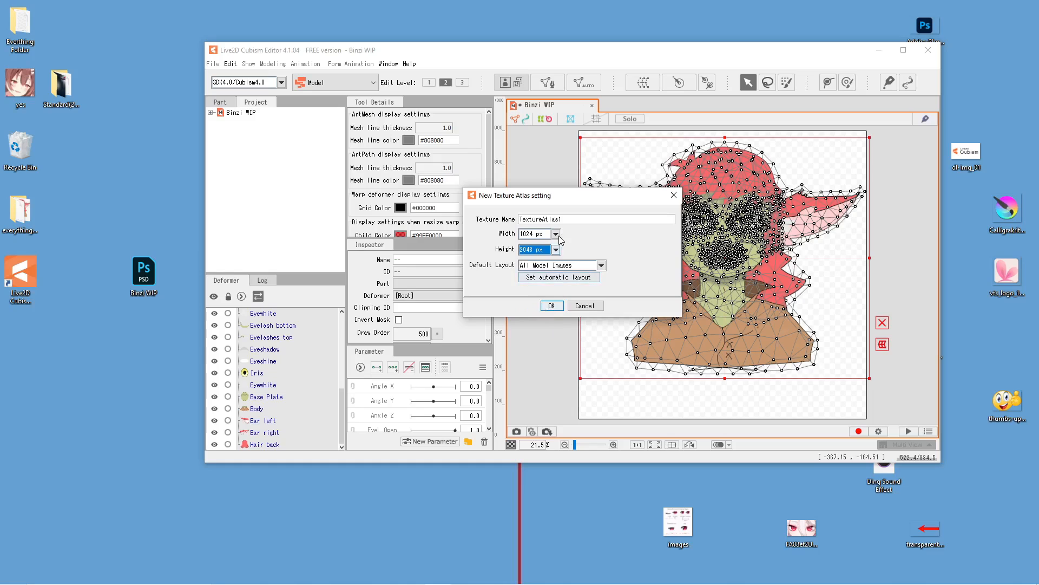
left_click(555, 234)
left_click(536, 293)
left_click(552, 306)
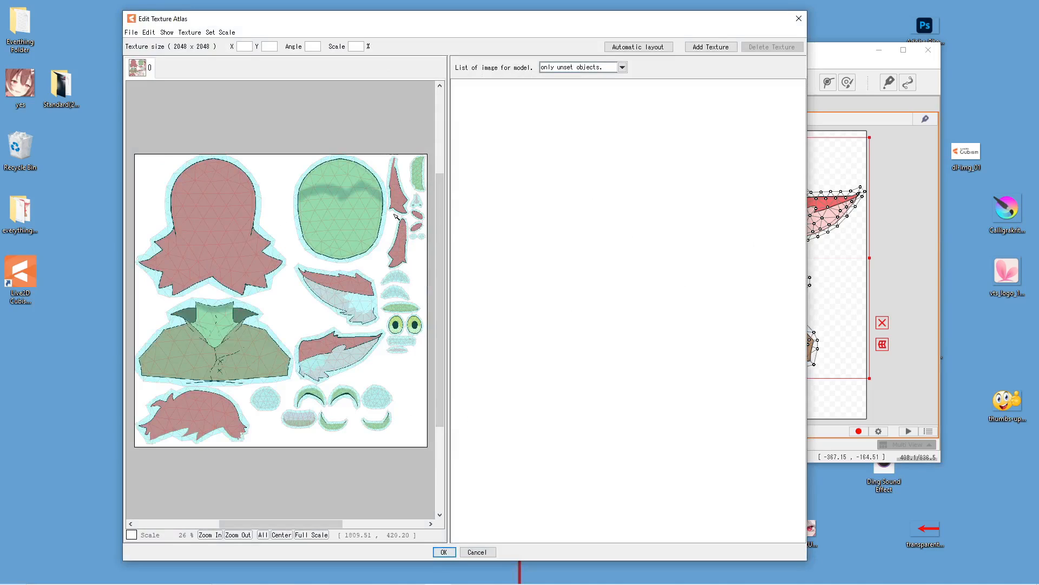
Lay out the atlas parts automatically with rotation allowed, slightly rescale one iris and accept the texture atlas.
left_click(637, 49)
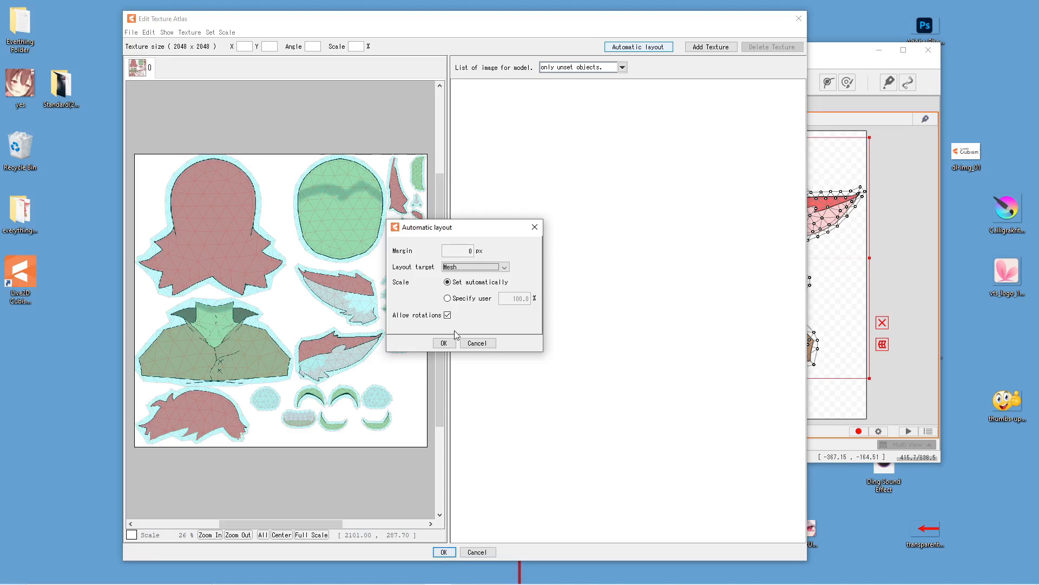
left_click(444, 342)
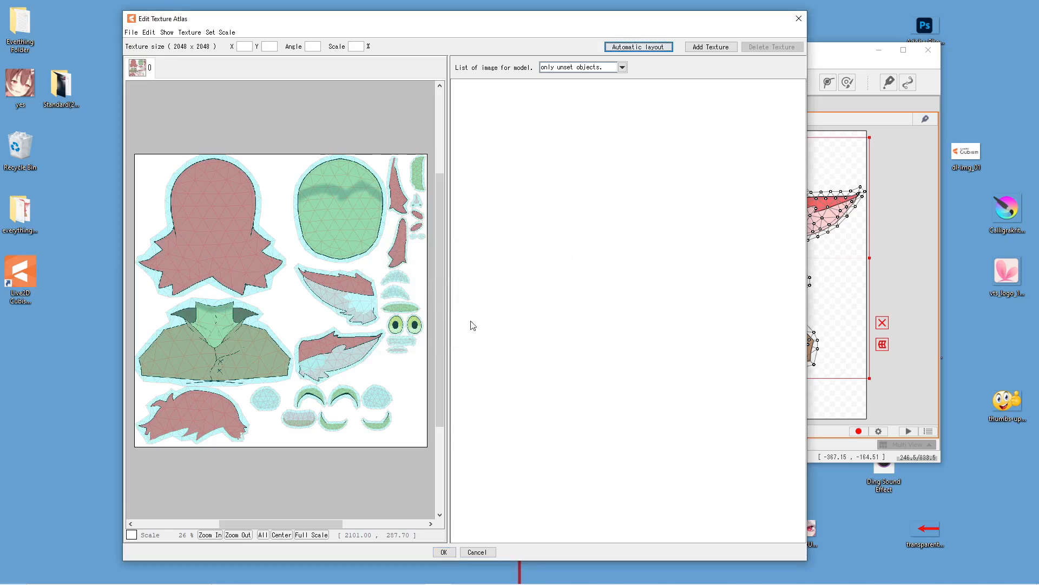
left_click(413, 326)
left_click_drag(420, 328, 423, 324)
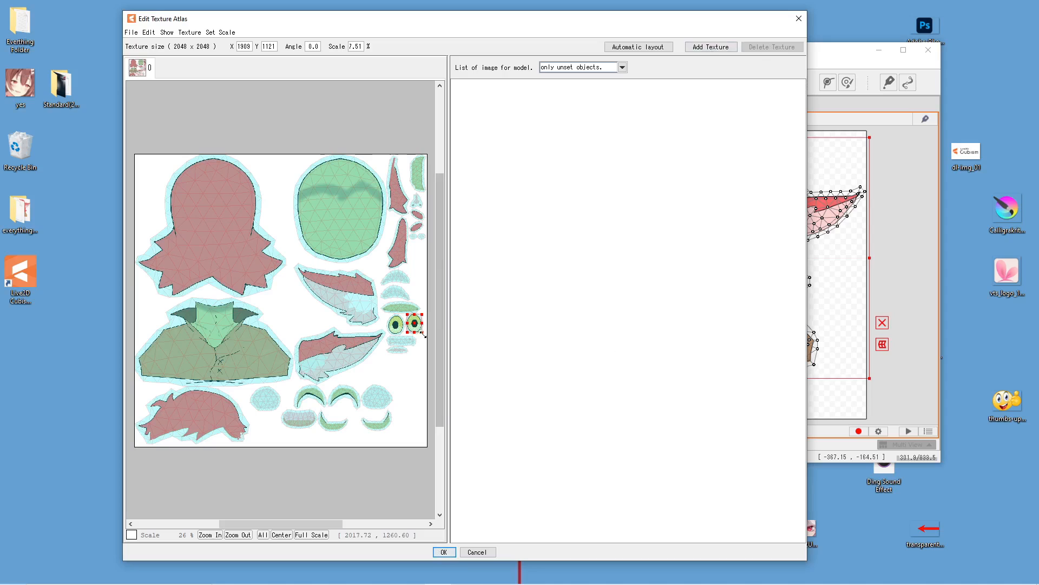
left_click_drag(423, 333, 422, 332)
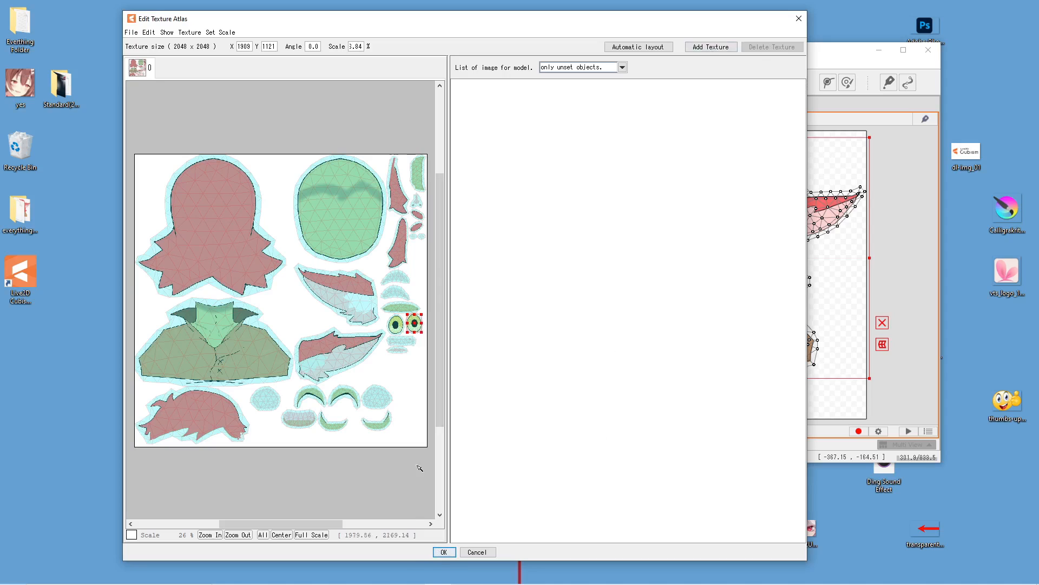
left_click(444, 551)
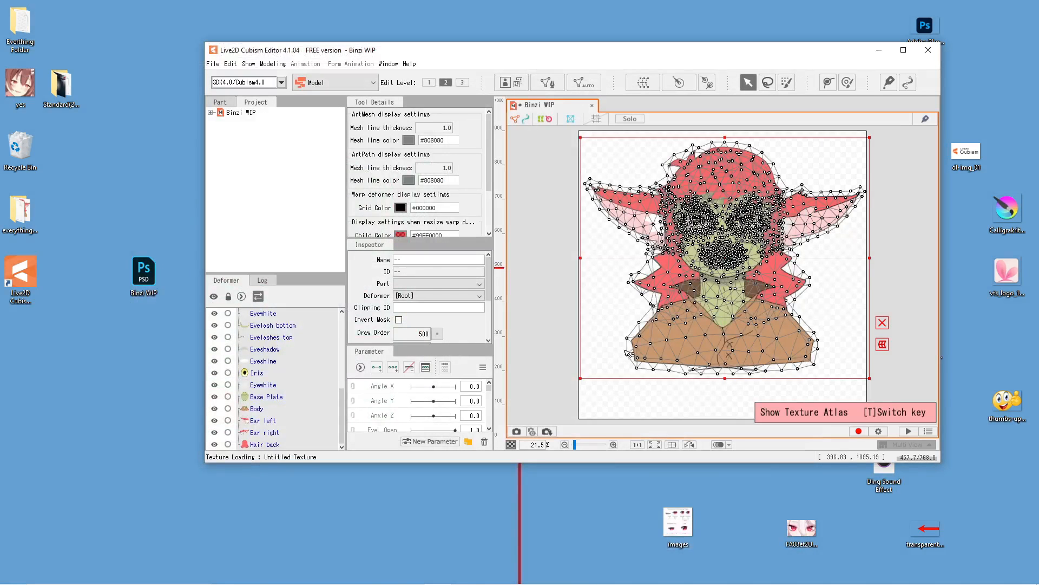
Clear the mesh selection, select the Hair top mesh on the canvas and activate the deform path tool.
left_click(546, 352)
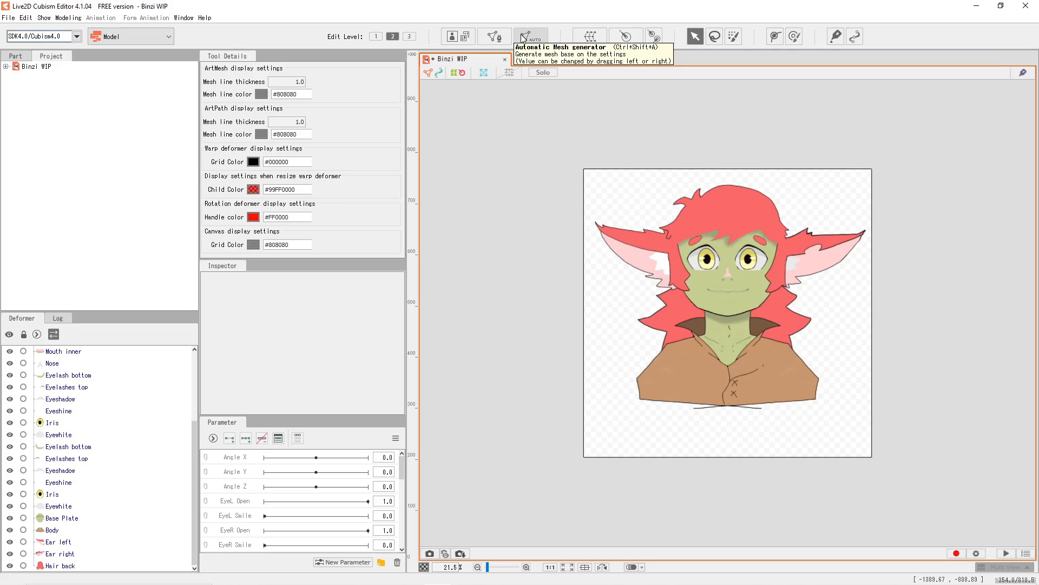
left_click(616, 35)
left_click(713, 437)
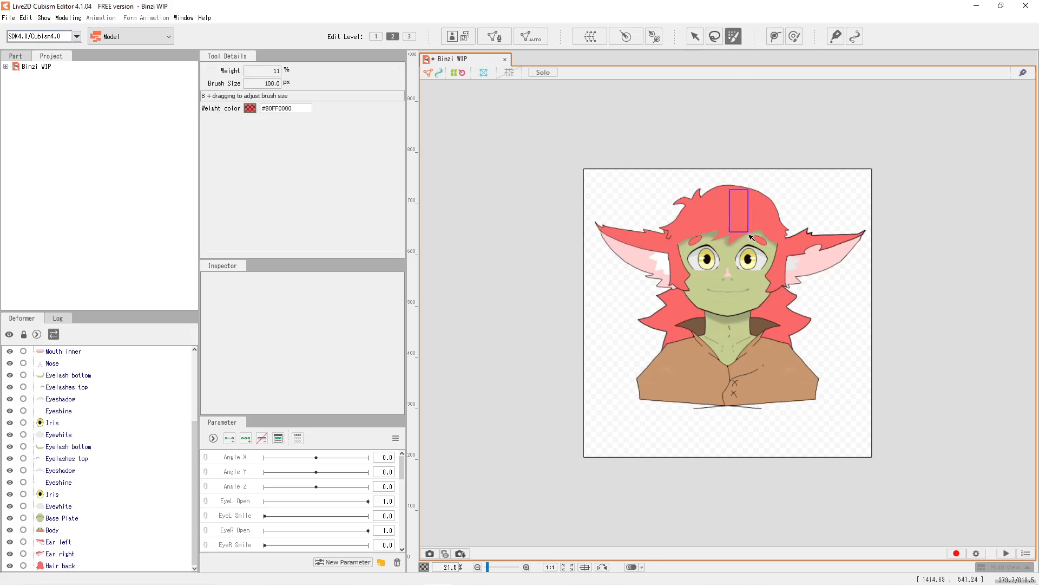
left_click(731, 205)
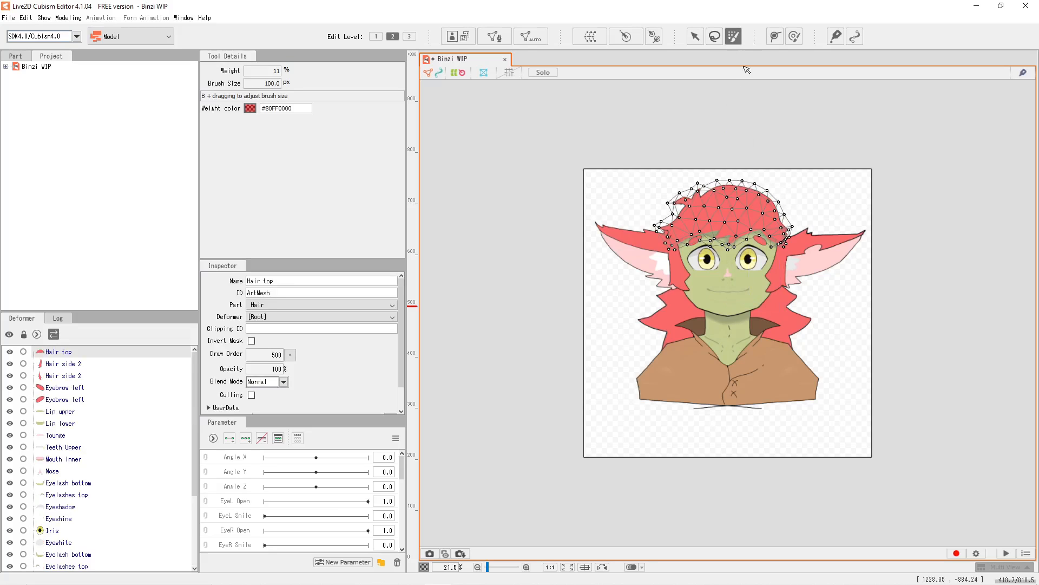
left_click(748, 187)
left_click(775, 37)
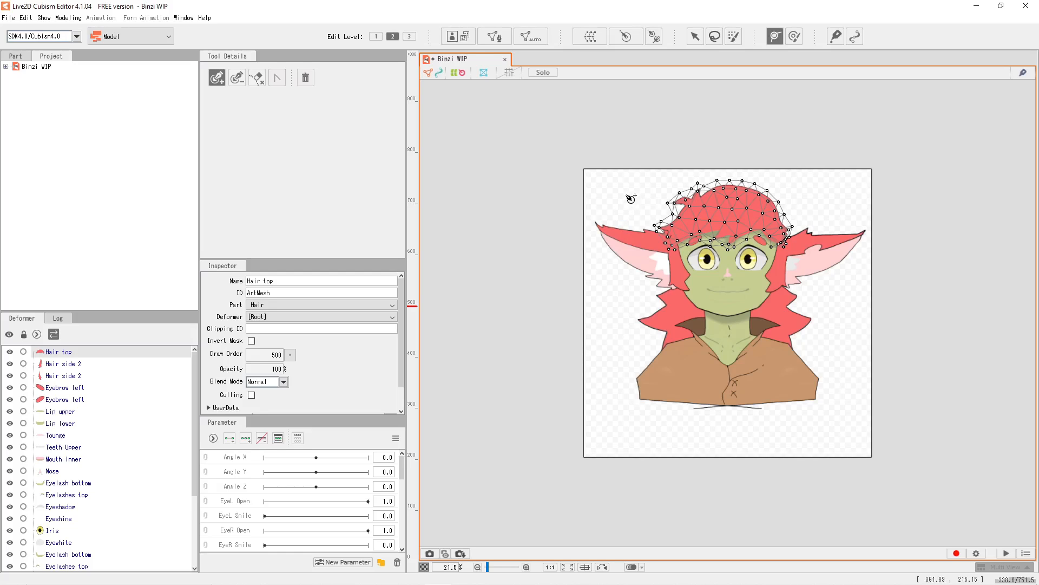
Select the lower of the two Hair side 2 meshes in the deformer list and rename it "Hais rid".
left_click(50, 377)
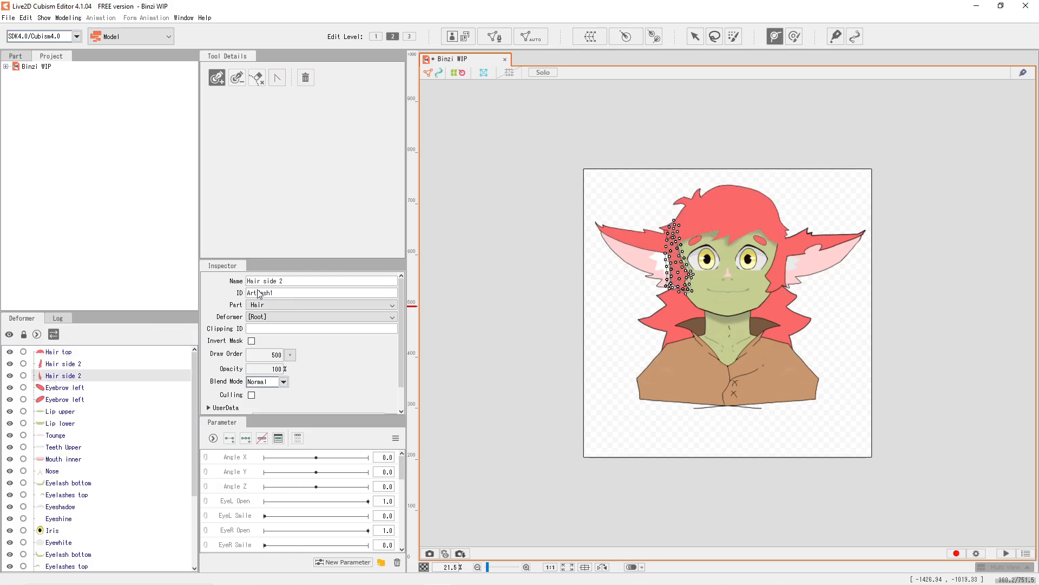
scroll(242, 309, "down", 1)
scroll(242, 310, "up", 1)
scroll(230, 311, "down", 1)
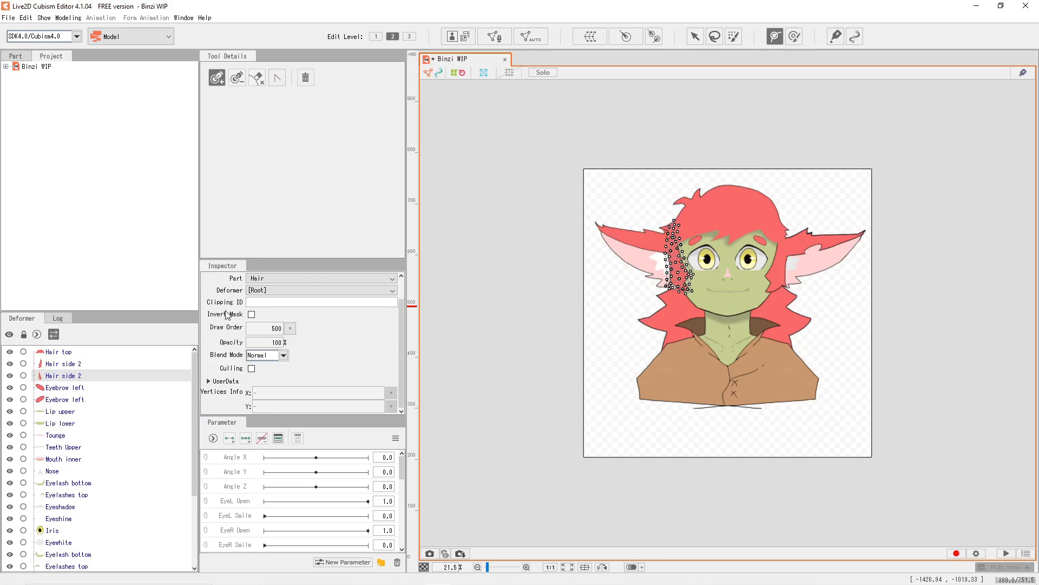
scroll(227, 310, "up", 1)
scroll(221, 301, "down", 1)
scroll(221, 301, "up", 1)
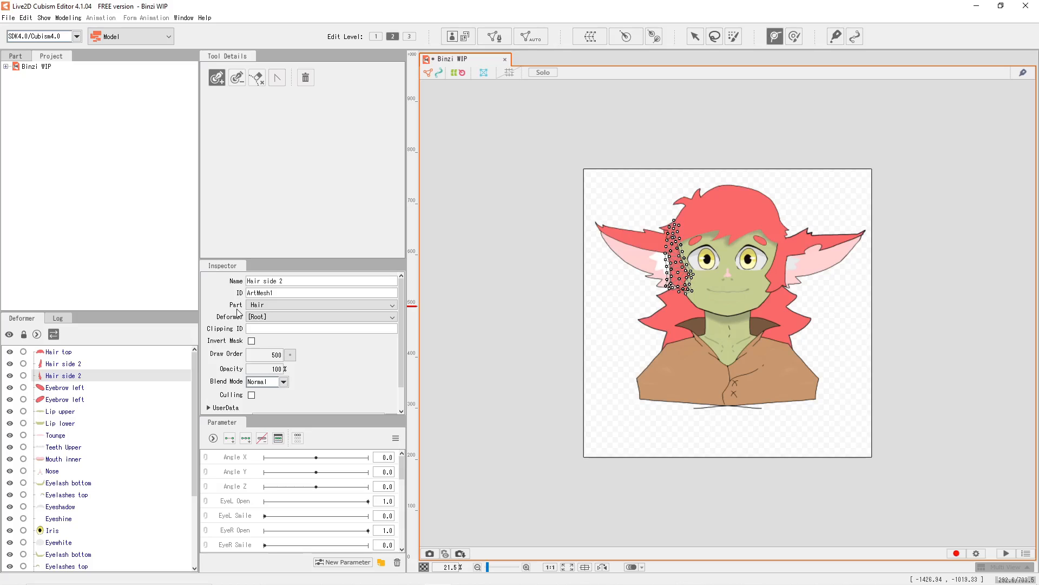
triple_click(302, 283)
type("pis")
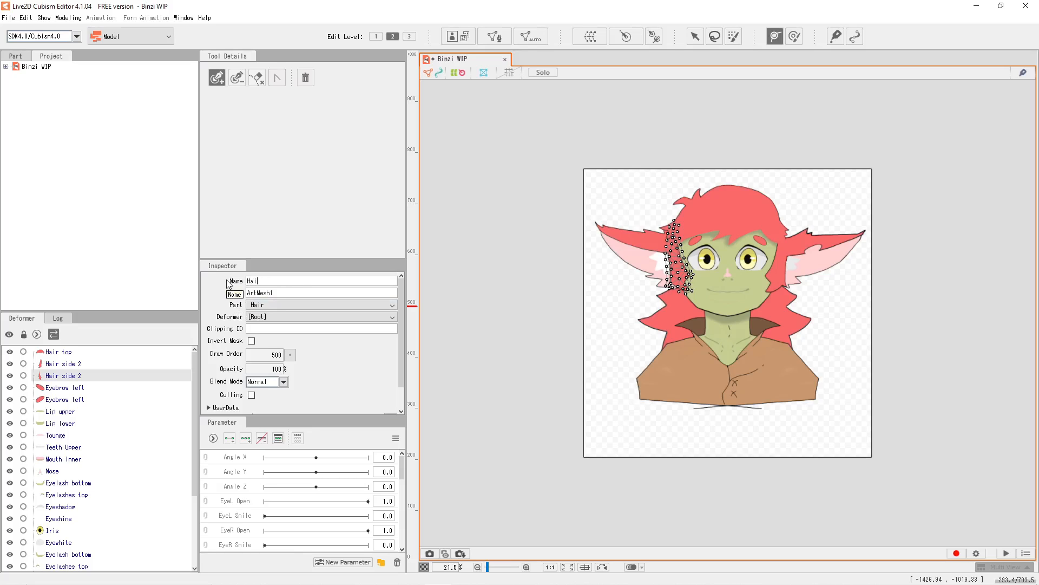
type("s rid")
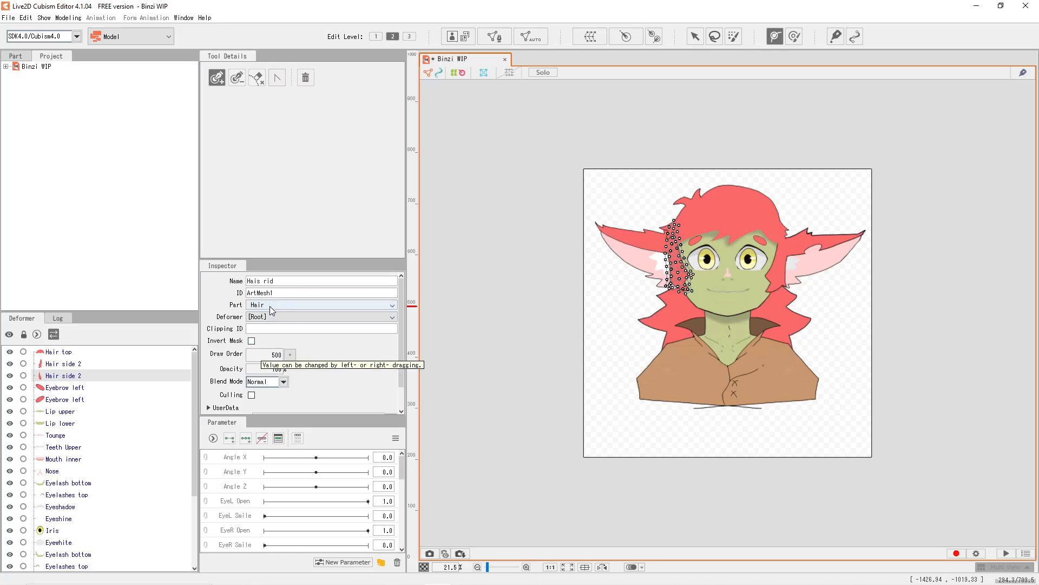
Try assigning the Hais rid mesh to the Eye 2 and Face parts and set it back to Hair.
left_click(358, 306)
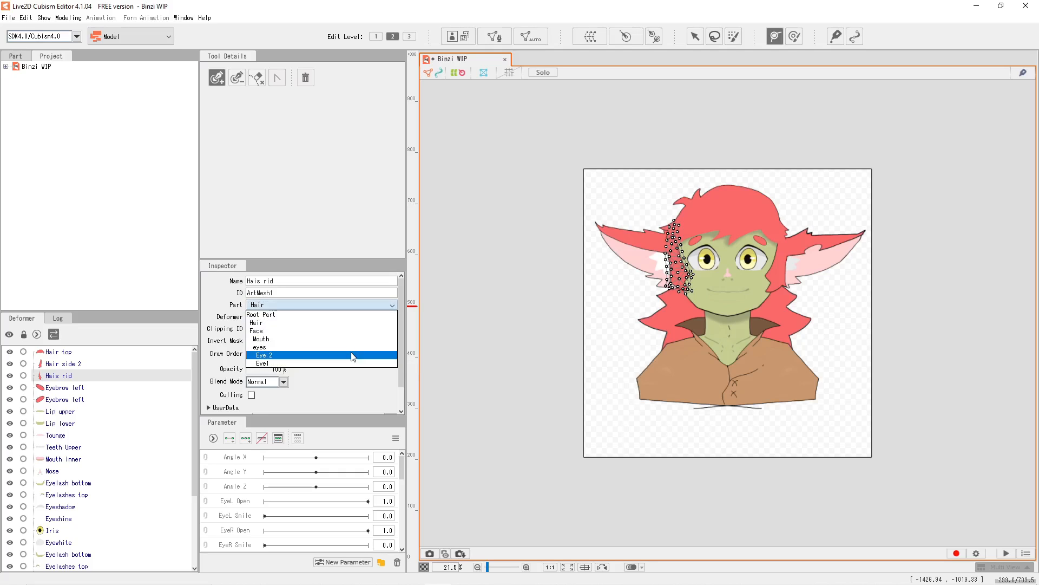
left_click(358, 354)
left_click(379, 305)
left_click(365, 335)
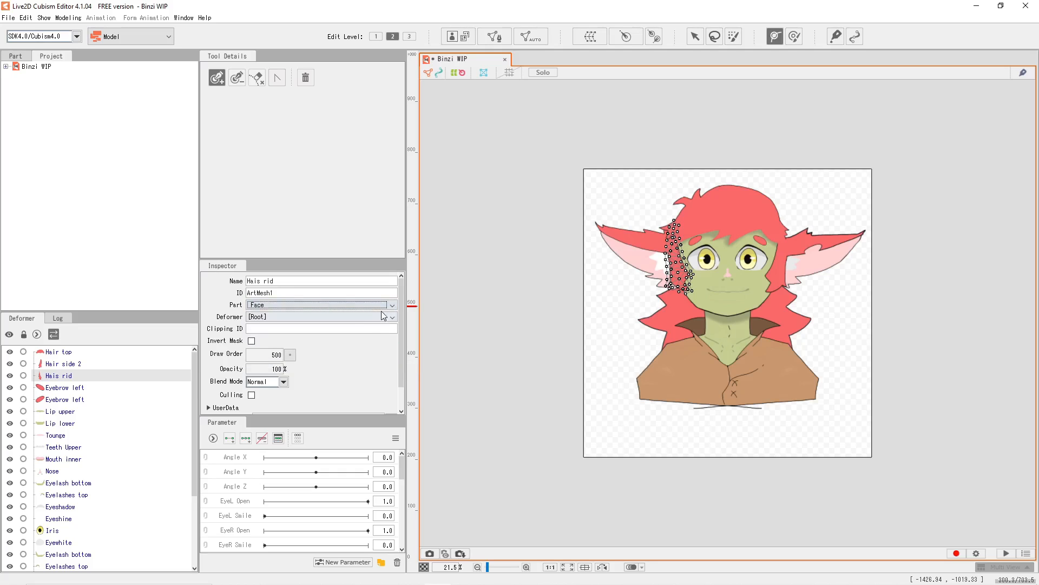
left_click(379, 304)
left_click(372, 322)
Try a warp deformer on the Hais rid mesh with [Root] as its parent deformer, and undo it.
left_click(590, 36)
left_click(648, 481)
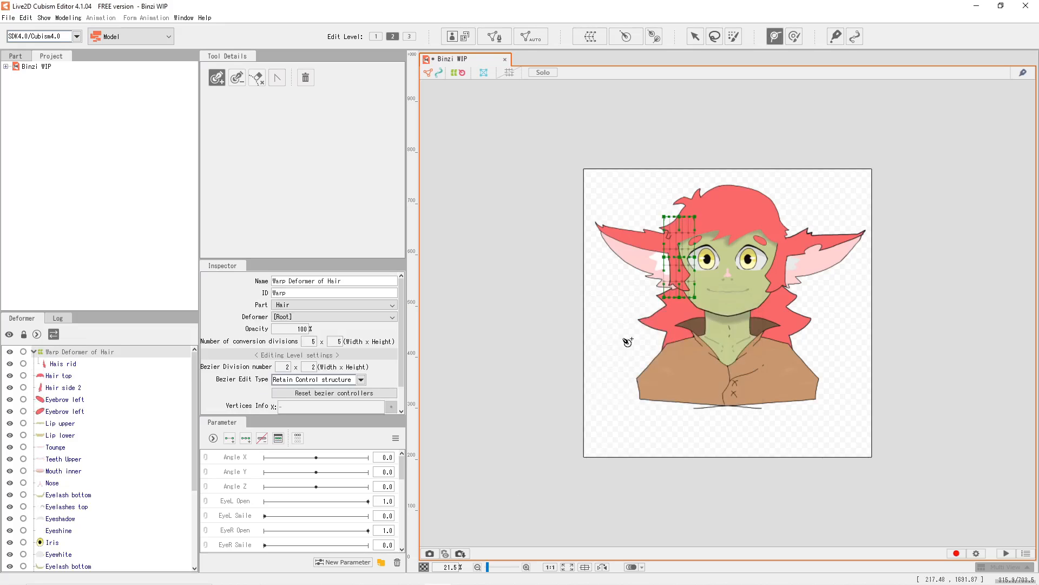
left_click(291, 316)
left_click(297, 326)
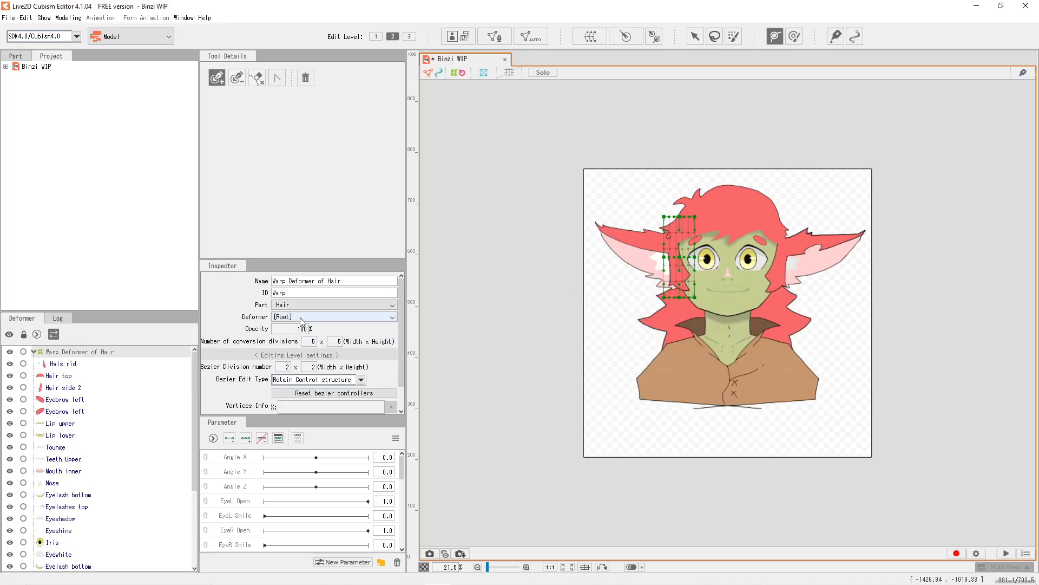
key("ctrl+z")
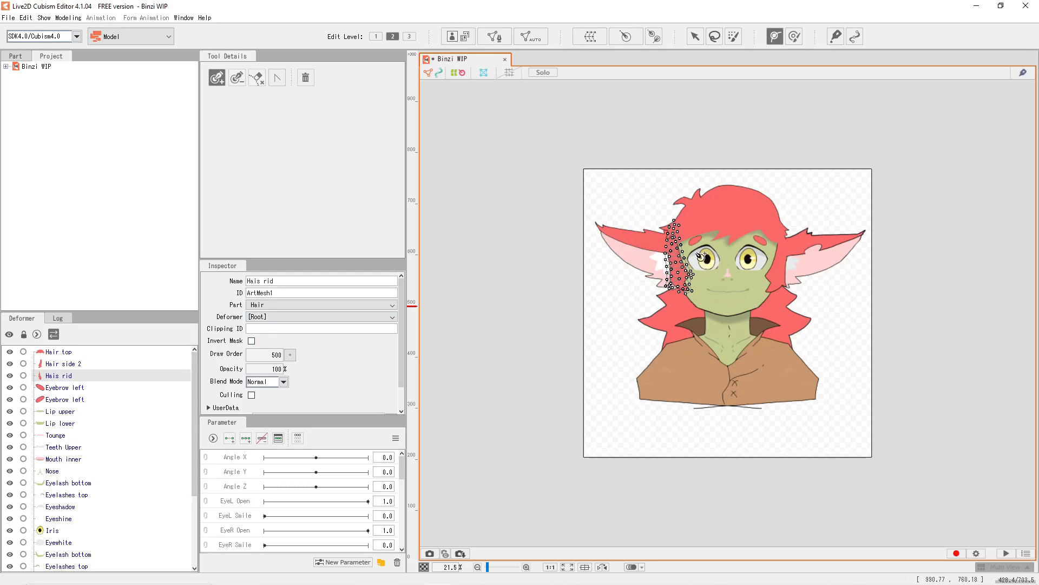
Examine the part, deformer and clipping settings of the Eyewhite, Iris and lower Eyebrow left meshes.
left_click(694, 36)
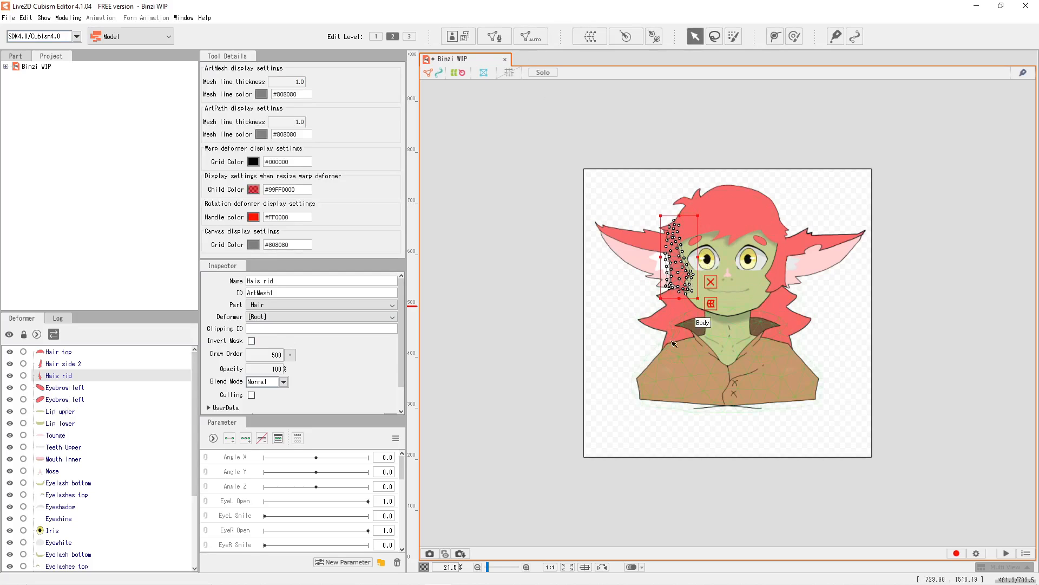
left_click(615, 283)
scroll(79, 467, "down", 3)
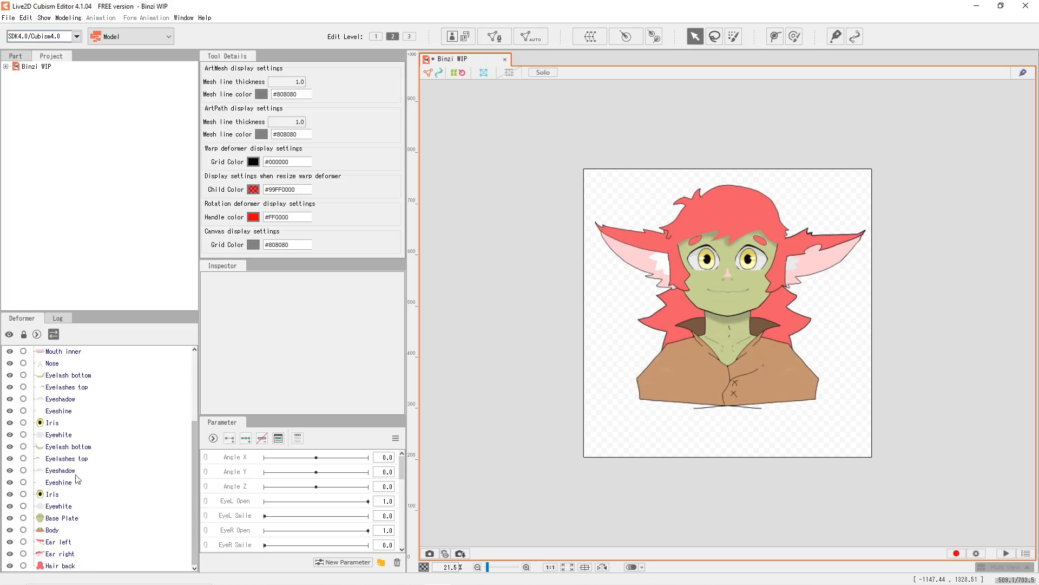
left_click(76, 436)
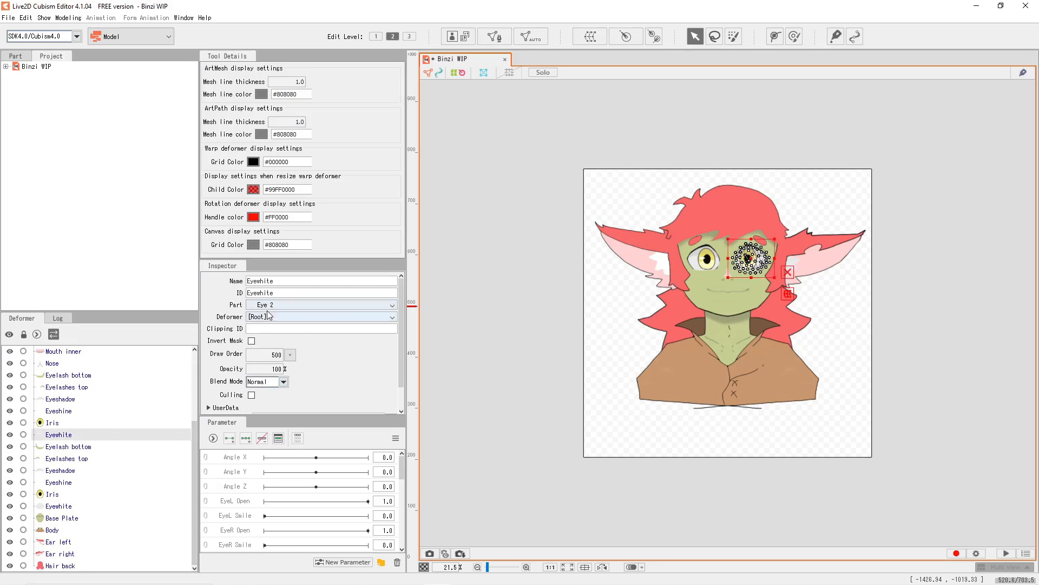
scroll(81, 428, "up", 2)
left_click(64, 508)
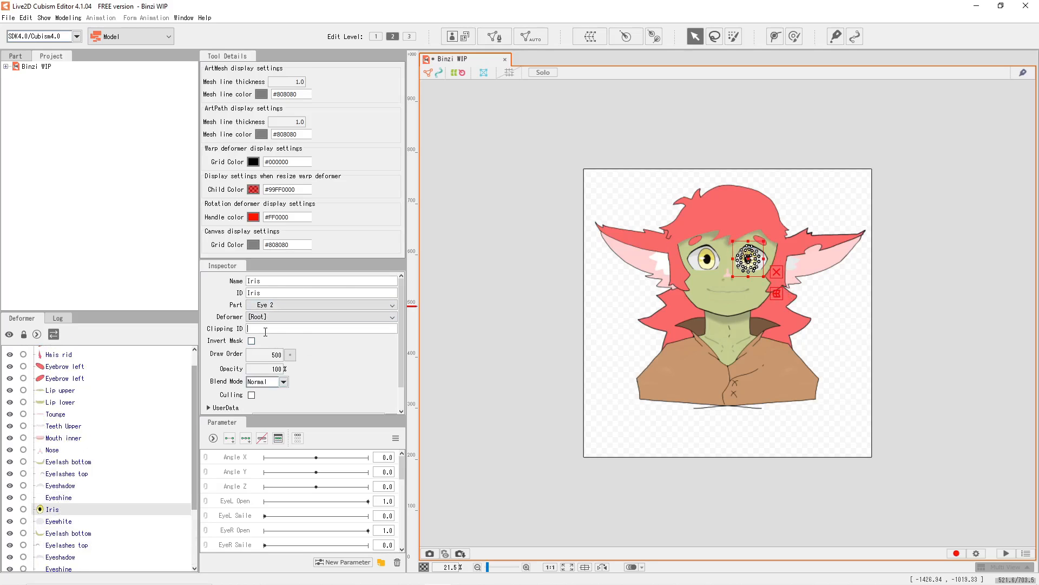
left_click(111, 377)
scroll(129, 421, "up", 1)
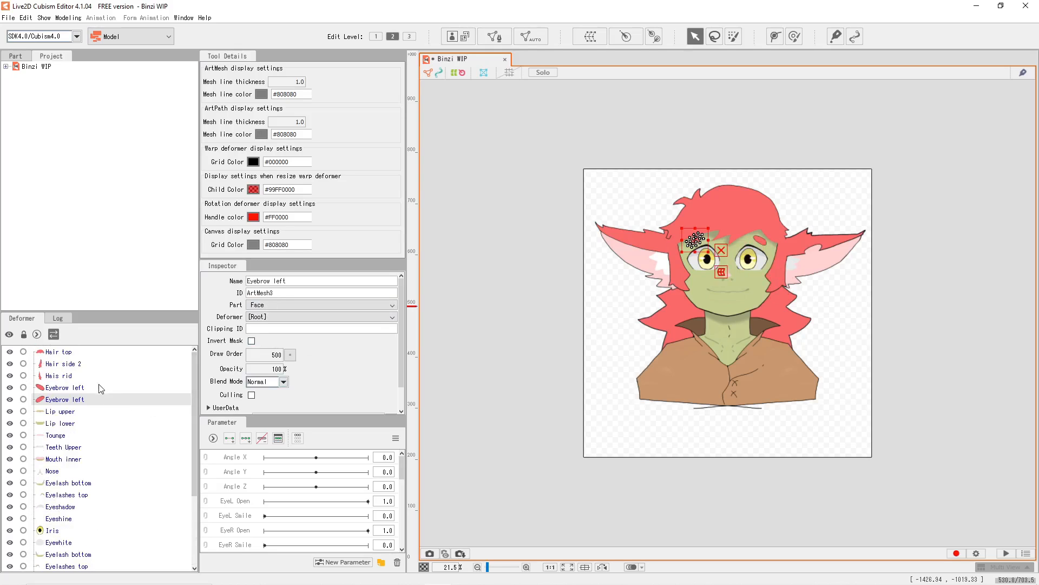
left_click(540, 406)
Try lowering the draw order of the upper Eyebrow left mesh by 100 and raise it back by 100.
left_click(135, 387)
scroll(267, 368, "down", 1)
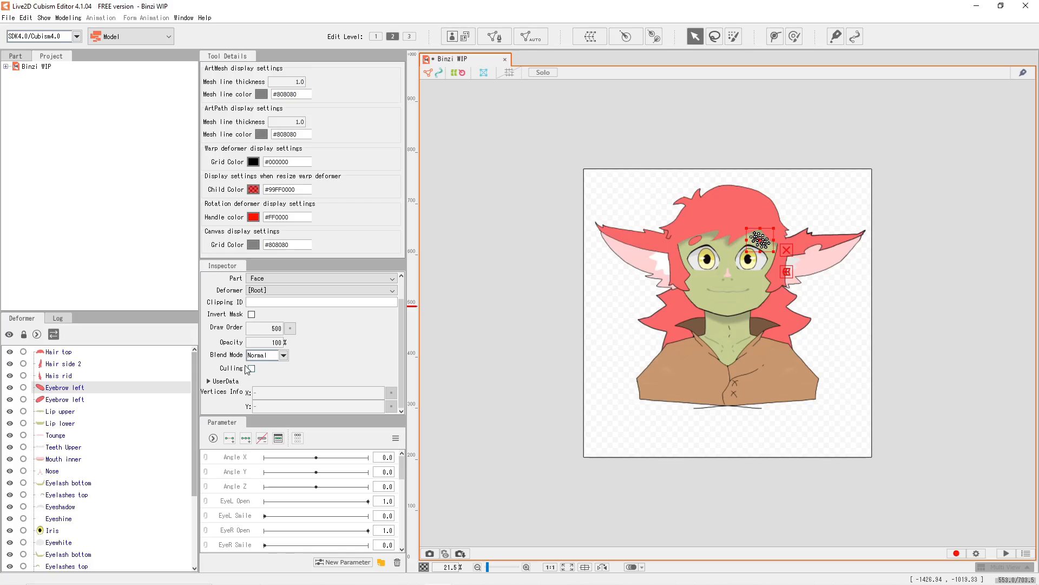
left_click(290, 328)
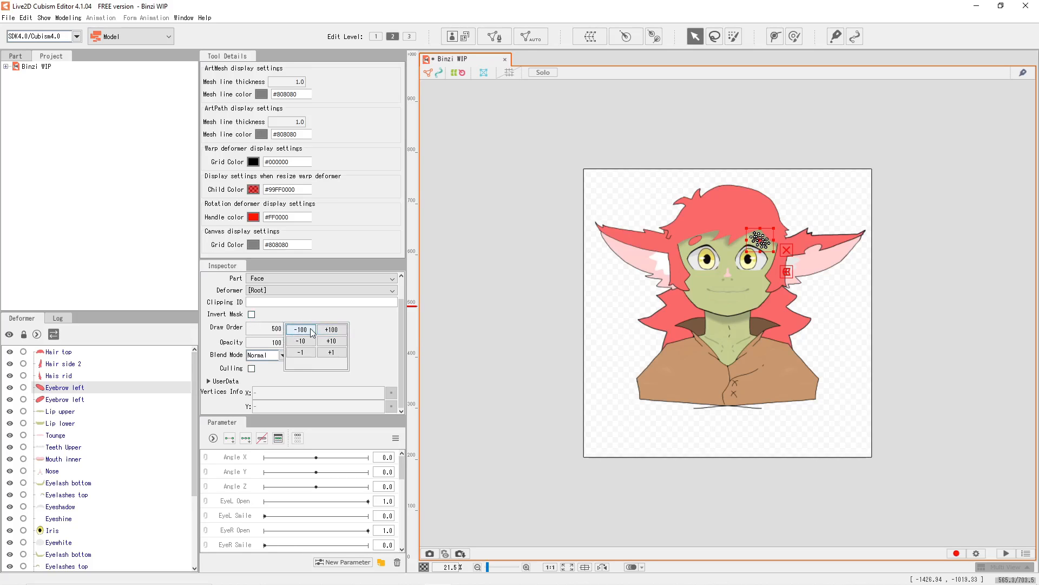
left_click(312, 332)
left_click(323, 331)
left_click(311, 331)
left_click(327, 331)
Try lowering the Hair top mesh's draw order by 100 and raise it back by 100.
left_click(725, 205)
left_click(290, 329)
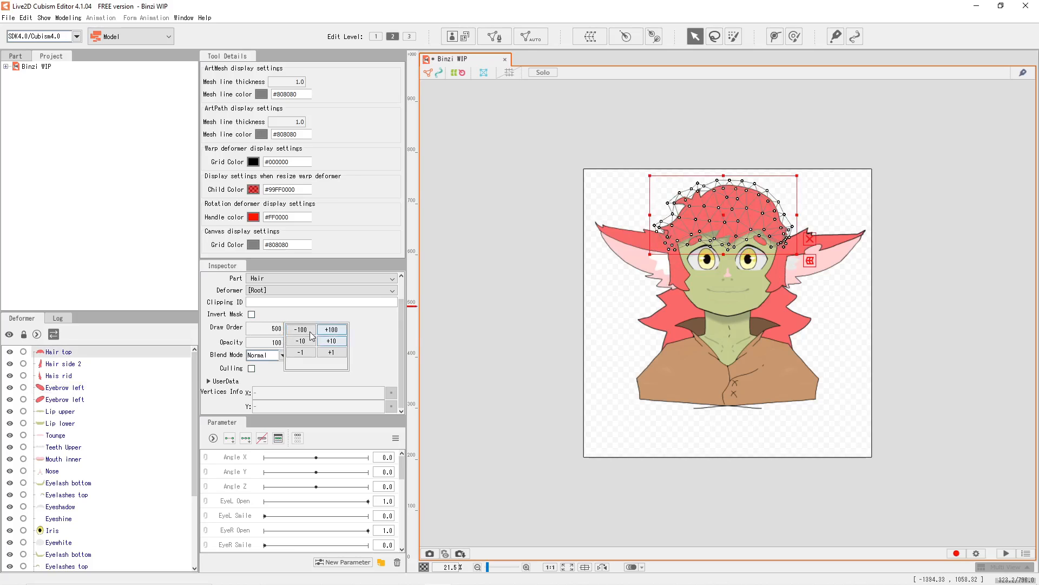
left_click(310, 332)
left_click(326, 332)
left_click(310, 330)
left_click(326, 330)
left_click(369, 363)
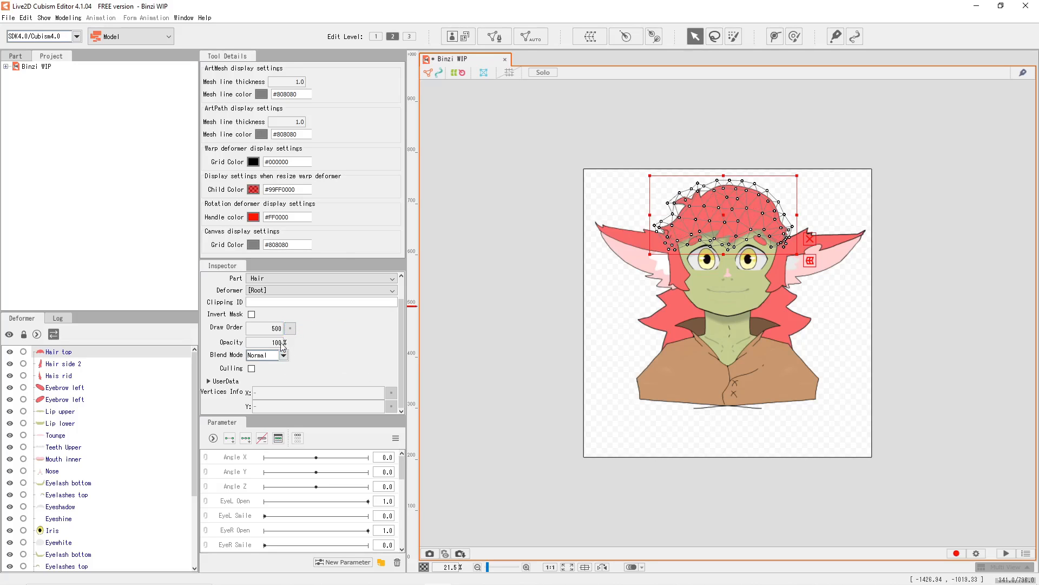
mouse_move(280, 343)
left_mouse_down()
mouse_move(230, 343)
mouse_move(281, 343)
left_mouse_up()
left_click(228, 458)
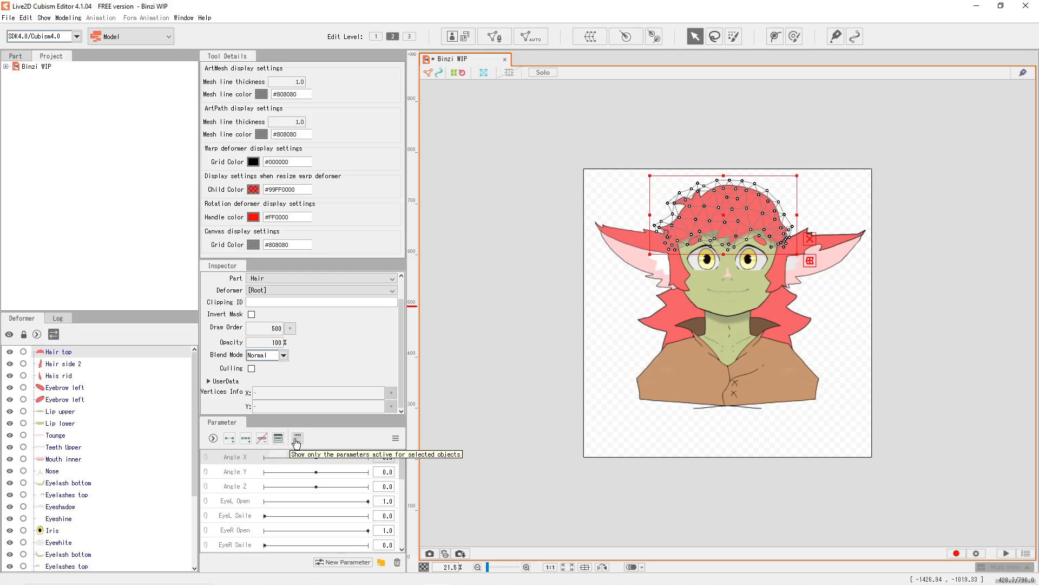
left_click(395, 438)
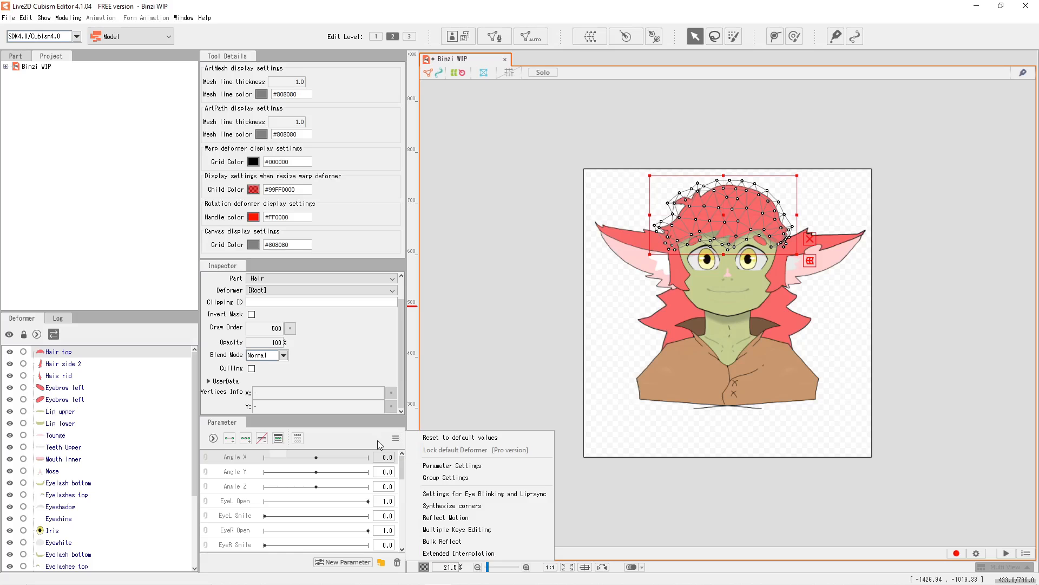
left_click(378, 453)
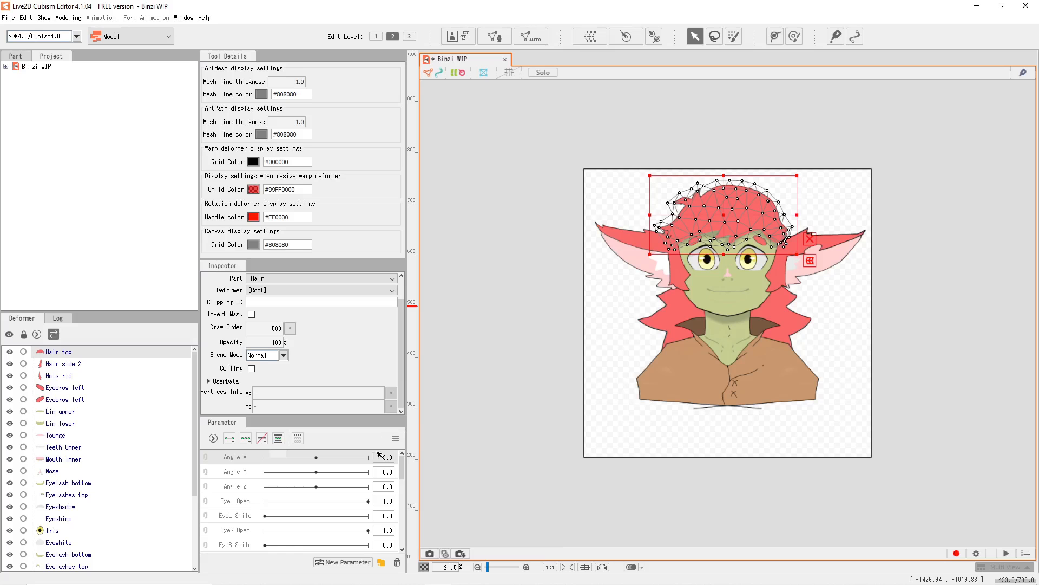
Create a new parameter folder and group the angle parameters in it.
left_click(349, 563)
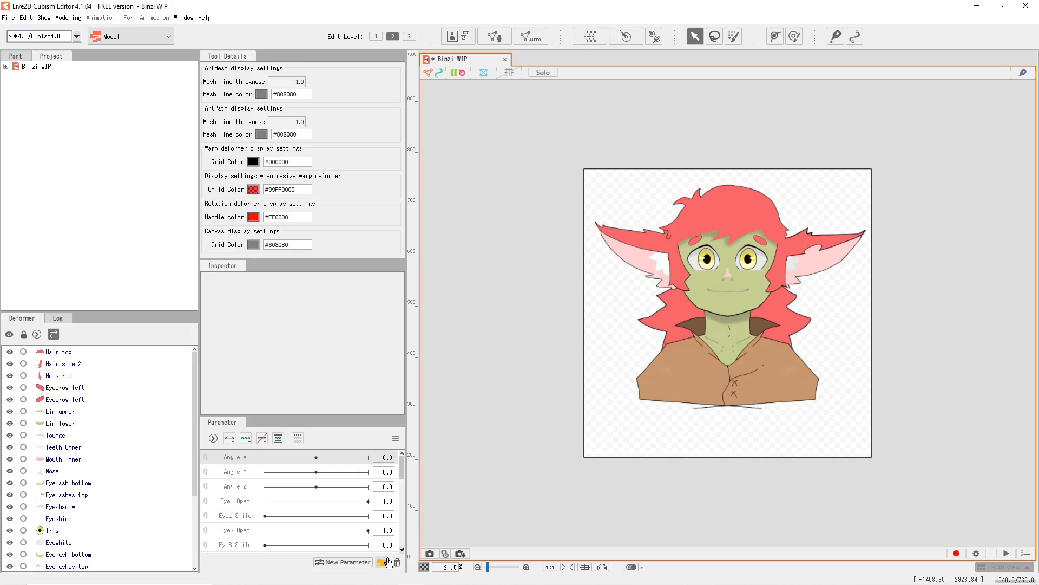
left_click(388, 563)
left_click_drag(235, 473, 241, 465)
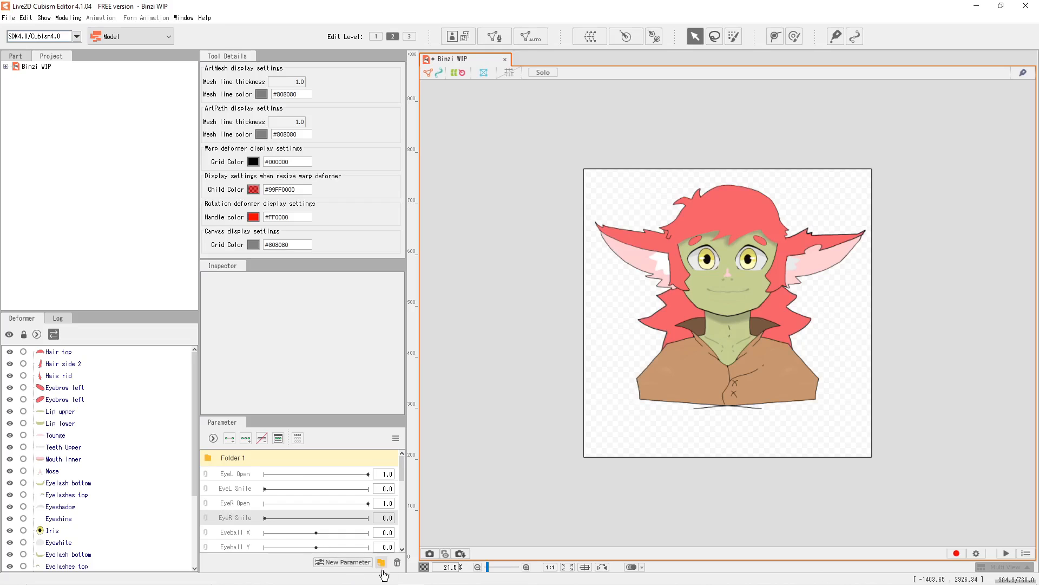
Try deleting the EyeR Smile parameter and undo the deletion.
left_click(397, 563)
left_click(495, 311)
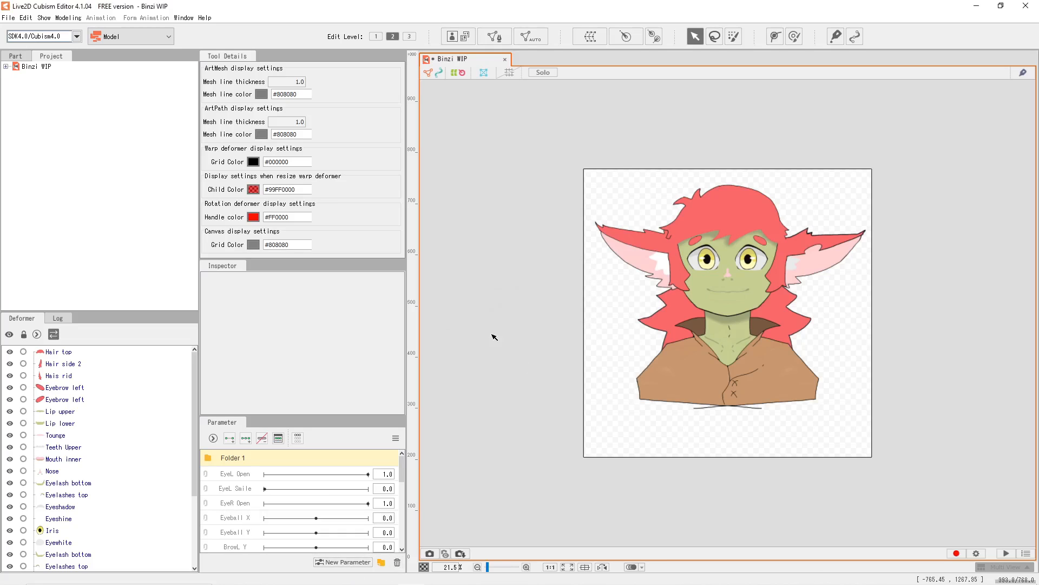
key("ctrl+z")
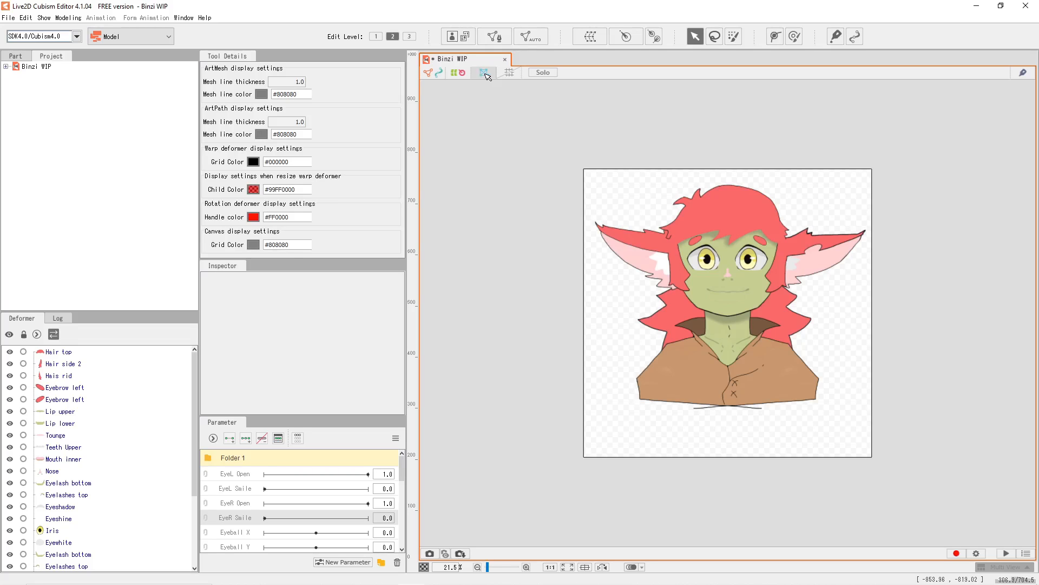
Toggle the visibility of the Hais rid mesh off and on twice.
left_click(10, 375)
left_click(10, 375)
left_click(10, 375)
left_click(10, 375)
Toggle the canvas grid on and off again.
left_click(514, 75)
left_click(514, 75)
left_click(514, 75)
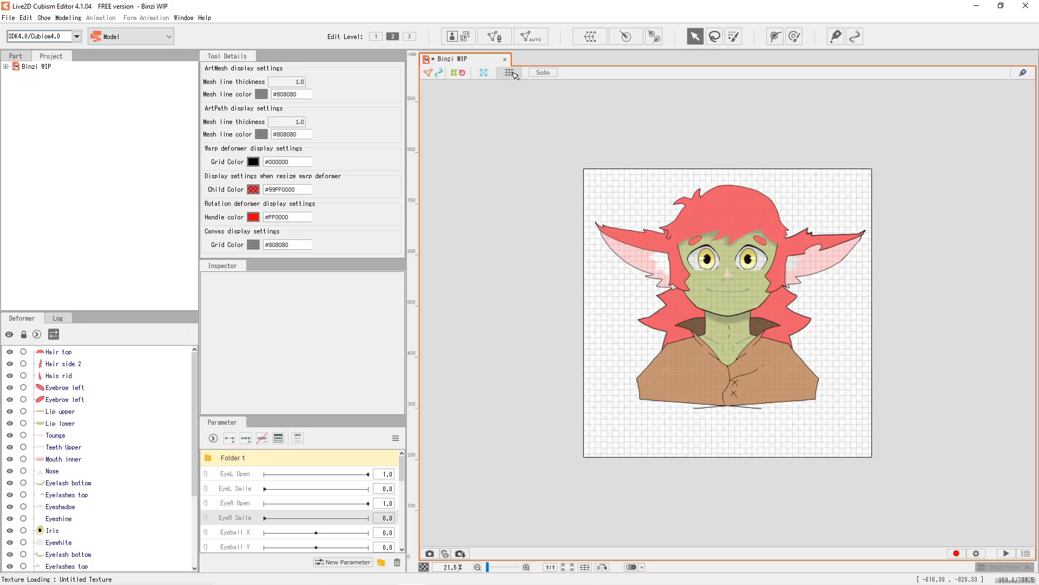
left_click(515, 75)
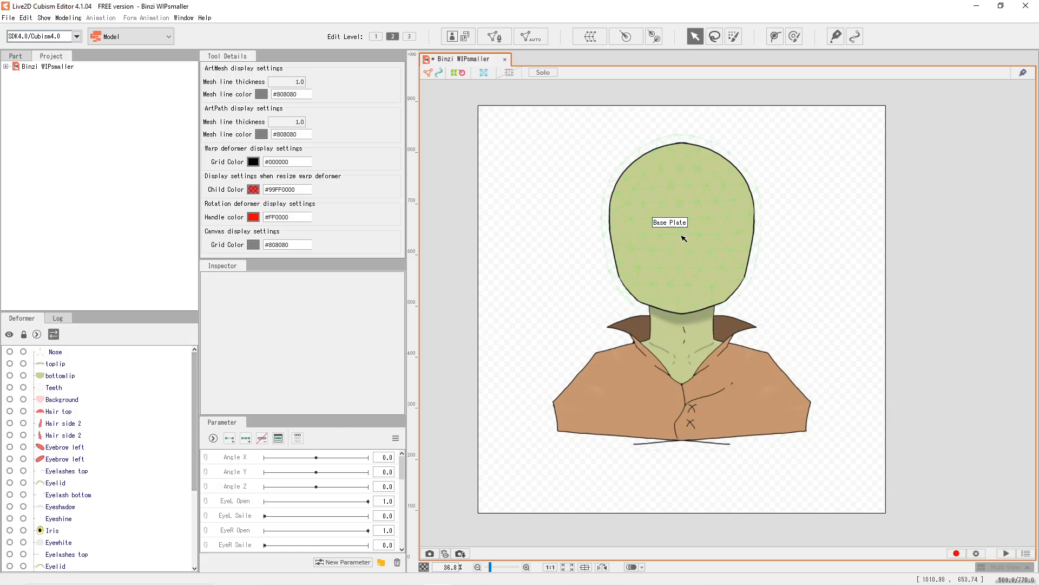
Create a warp deformer named "face" in Root Part as the parent of the Base Plate mesh.
left_click(683, 239)
left_click(602, 44)
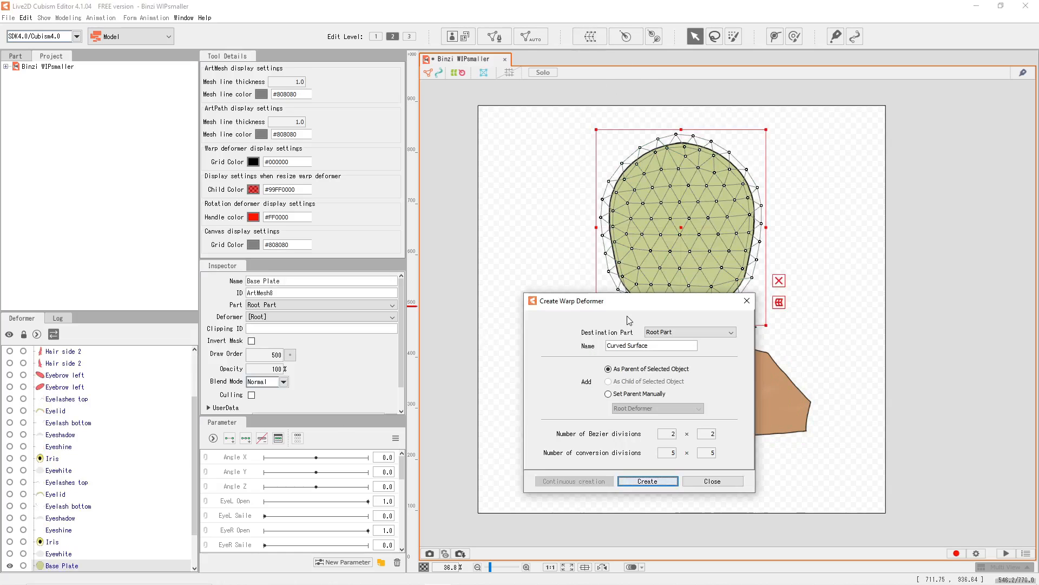
key("BackSpace")
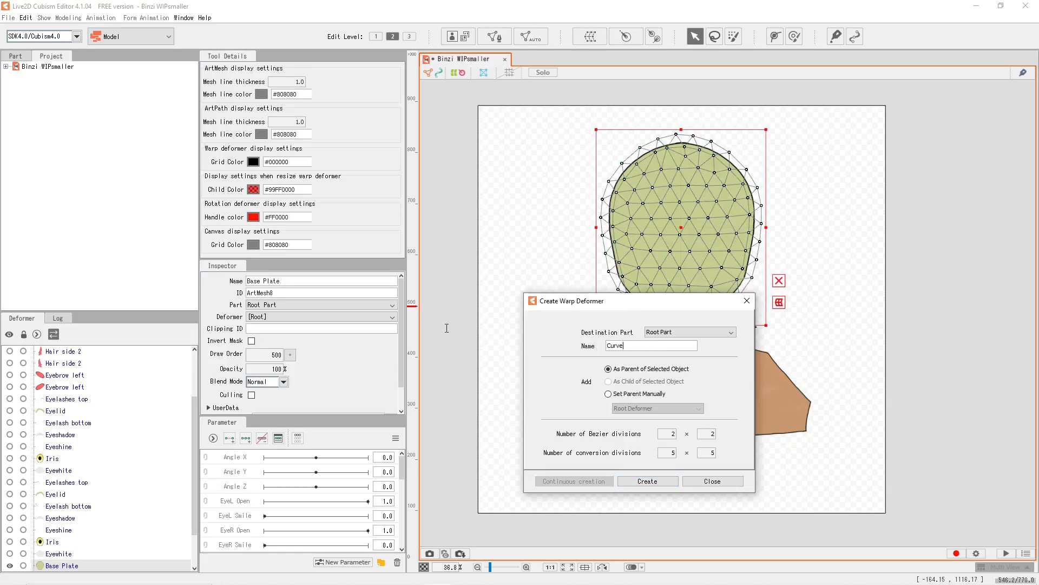
type("face")
left_click(649, 481)
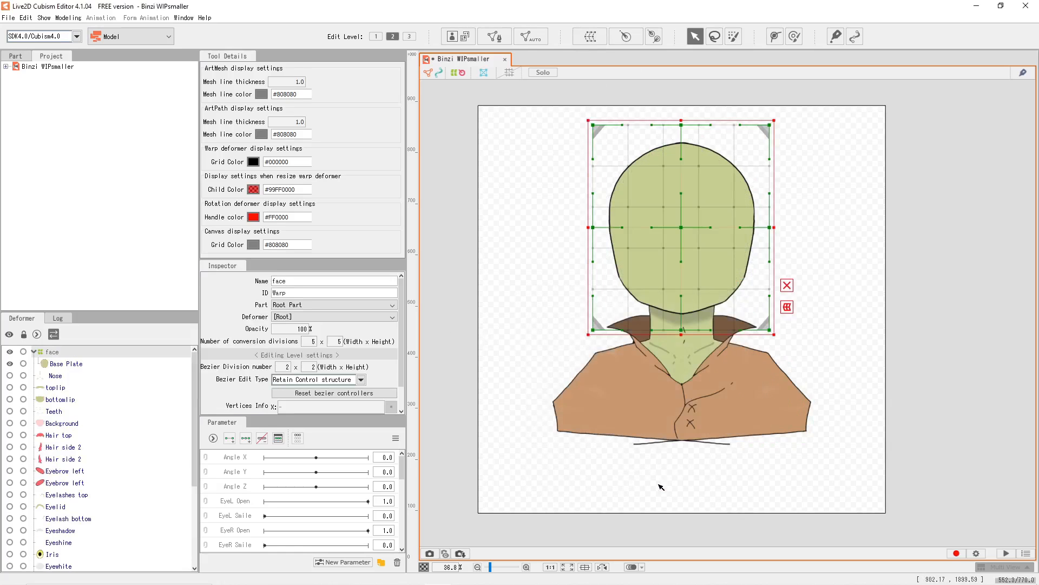
Add three keys to Angle X for the face warp deformer and set the parameter to -30.
left_click(242, 459)
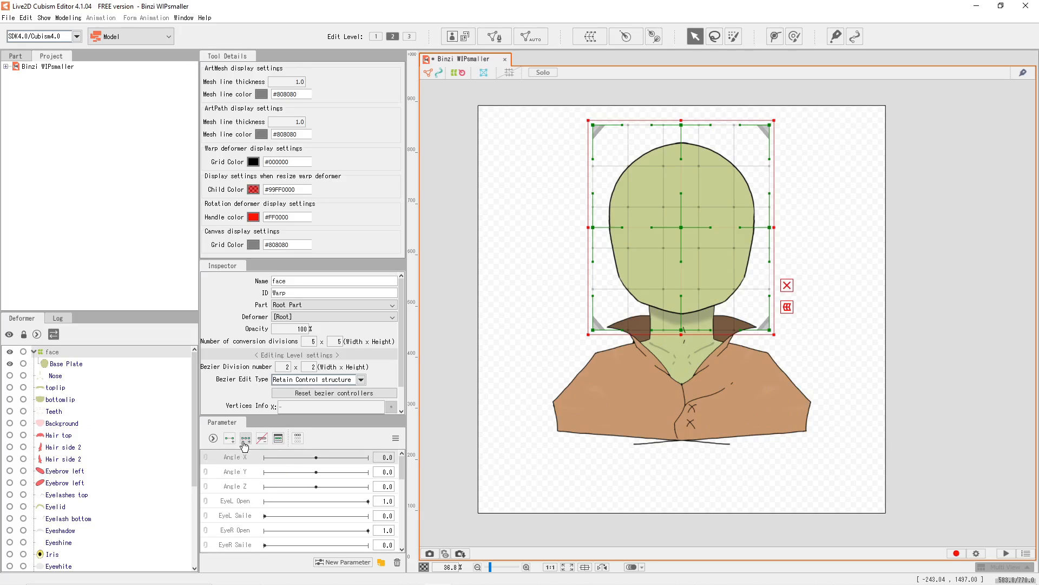
left_click(66, 363)
left_click(110, 355)
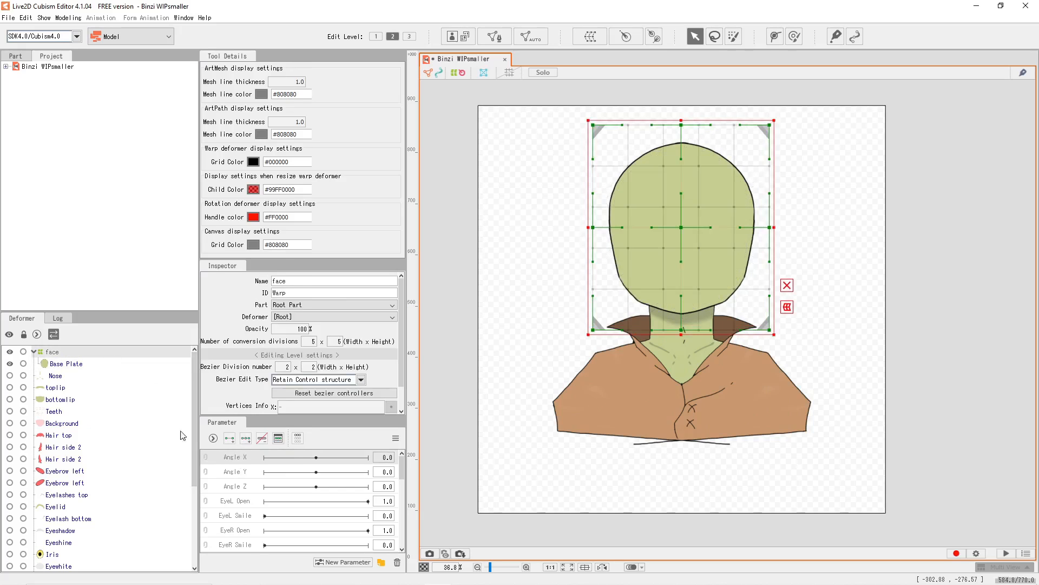
left_click(247, 439)
left_click(265, 457)
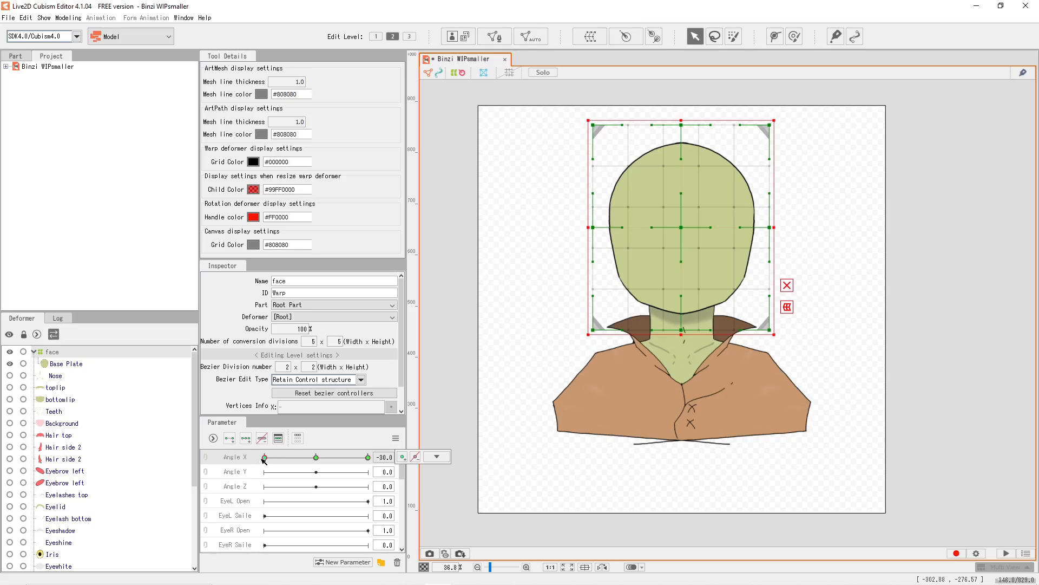
mouse_move(265, 460)
left_mouse_down()
mouse_move(365, 460)
mouse_move(264, 458)
left_mouse_up()
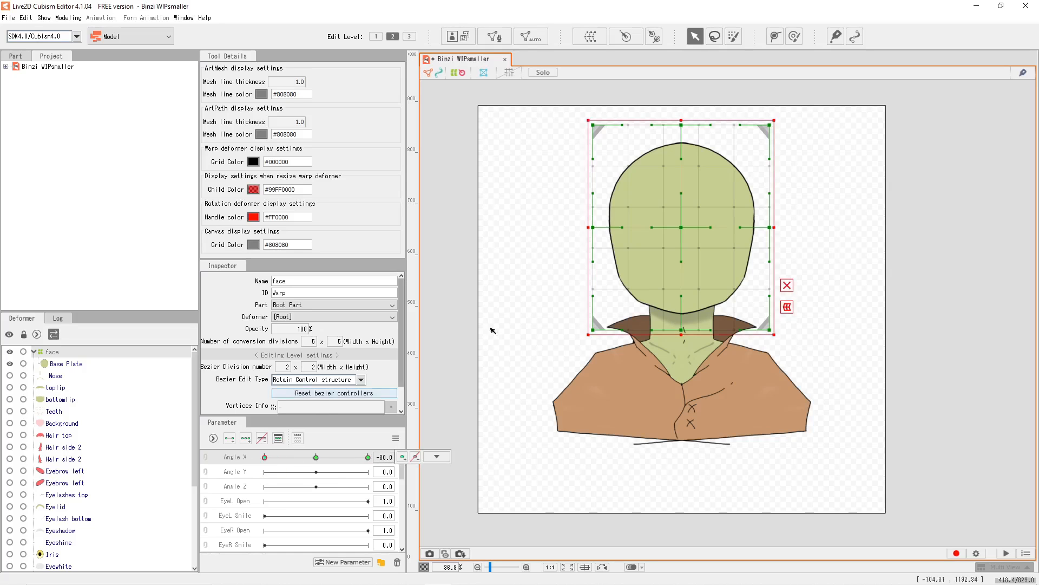
Try shifting the face deformer's left and right edge midpoints to the left at Angle X -30, and undo the right edge change.
scroll(643, 244, "up", 3)
left_click_drag(688, 224, 652, 271)
left_click_drag(510, 258, 483, 259)
left_click_drag(860, 258, 811, 253)
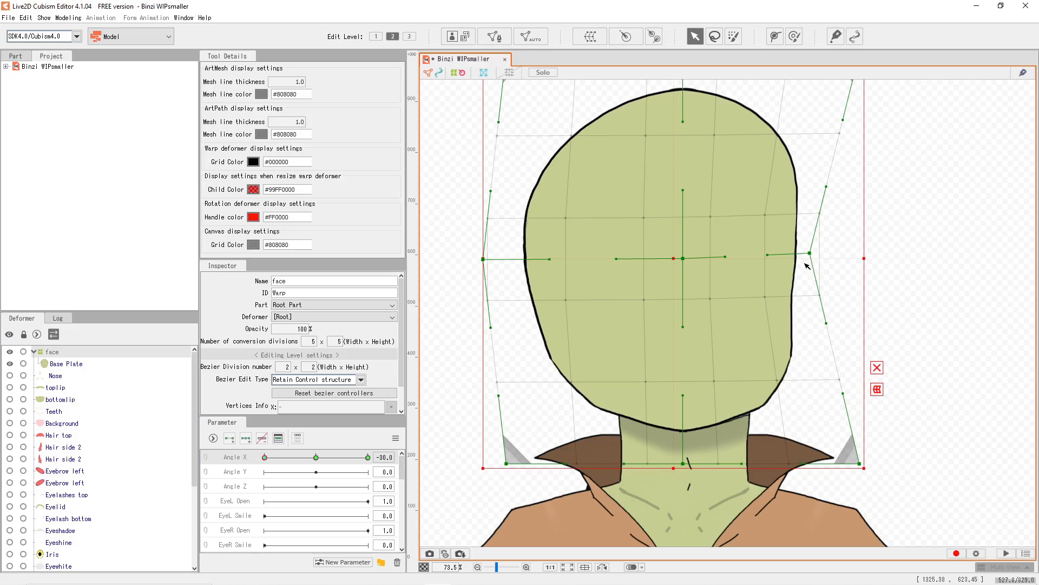
key("ctrl+z")
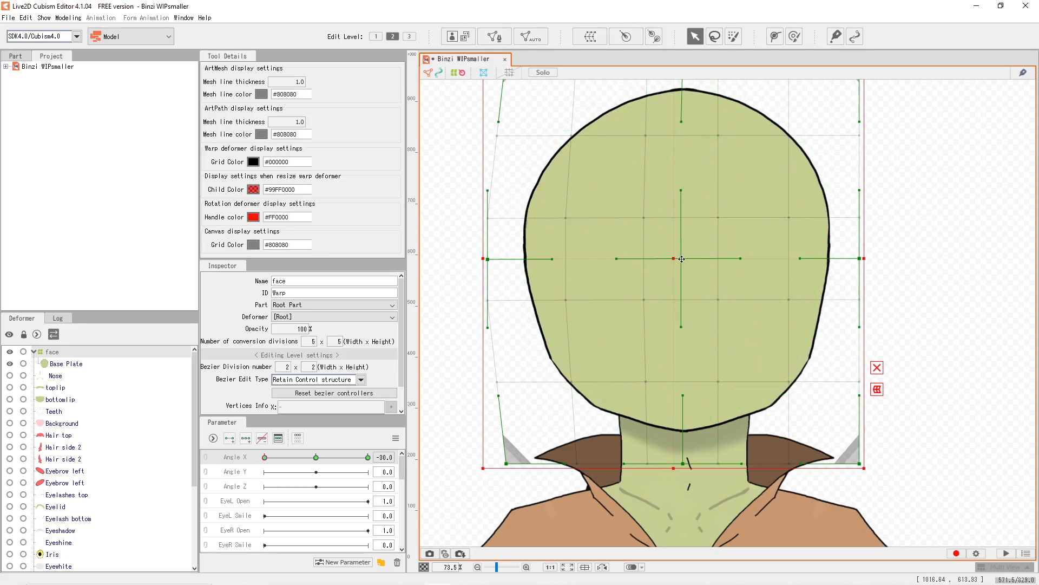
Turn the face left at Angle X -30 by moving the deformer's centre, bottom and top points left and its left edge midpoint inward.
left_click_drag(682, 259, 611, 262)
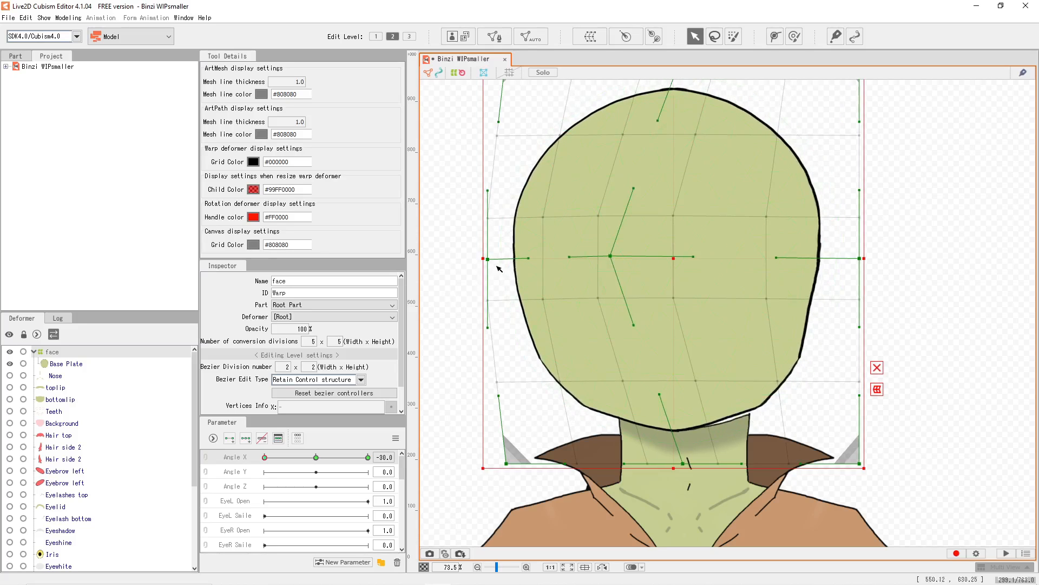
left_click_drag(499, 268, 550, 269)
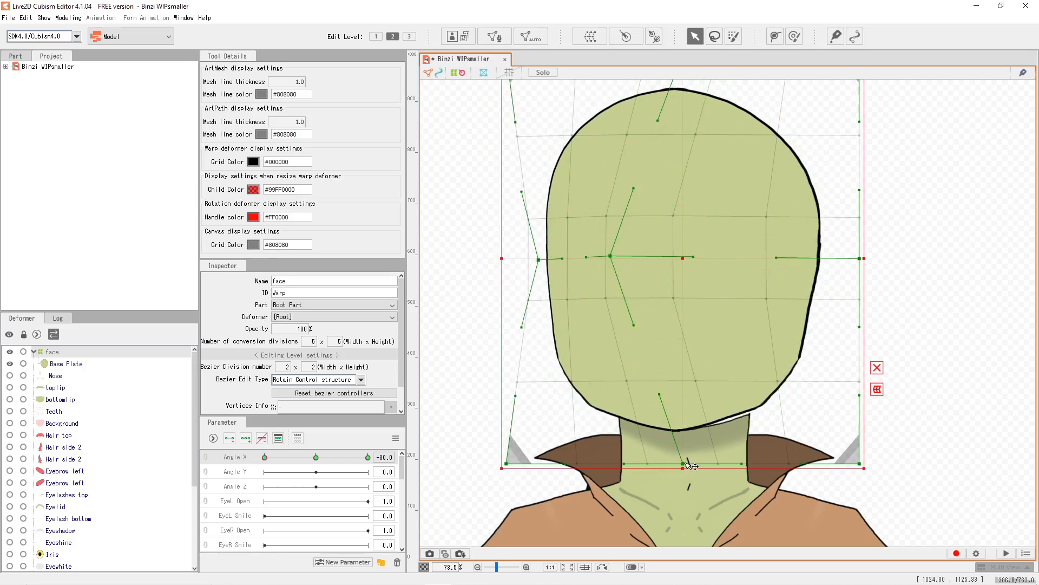
left_click_drag(684, 463, 646, 464)
left_click_drag(690, 357, 696, 422)
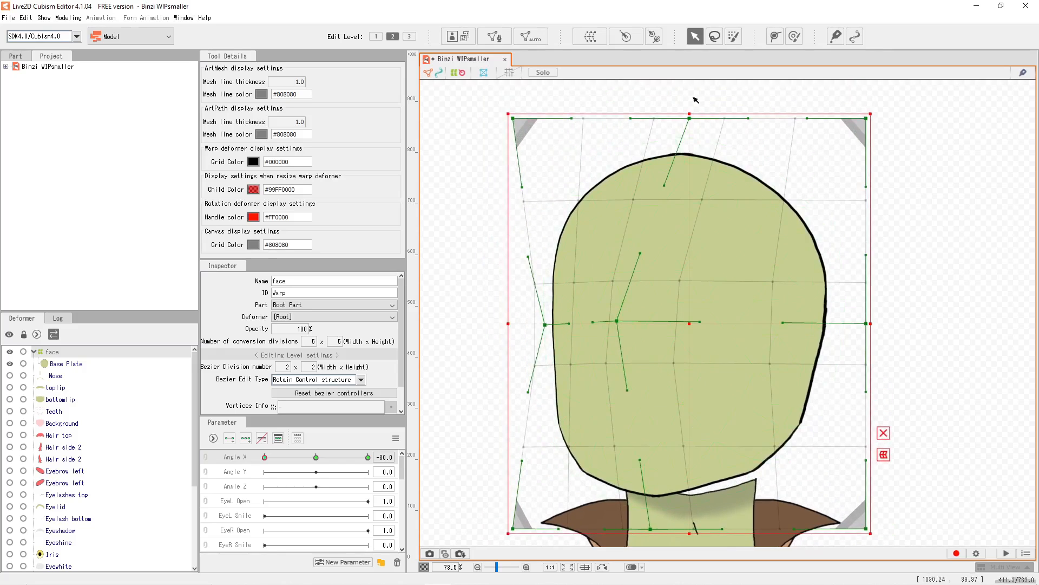
left_click_drag(689, 118, 660, 129)
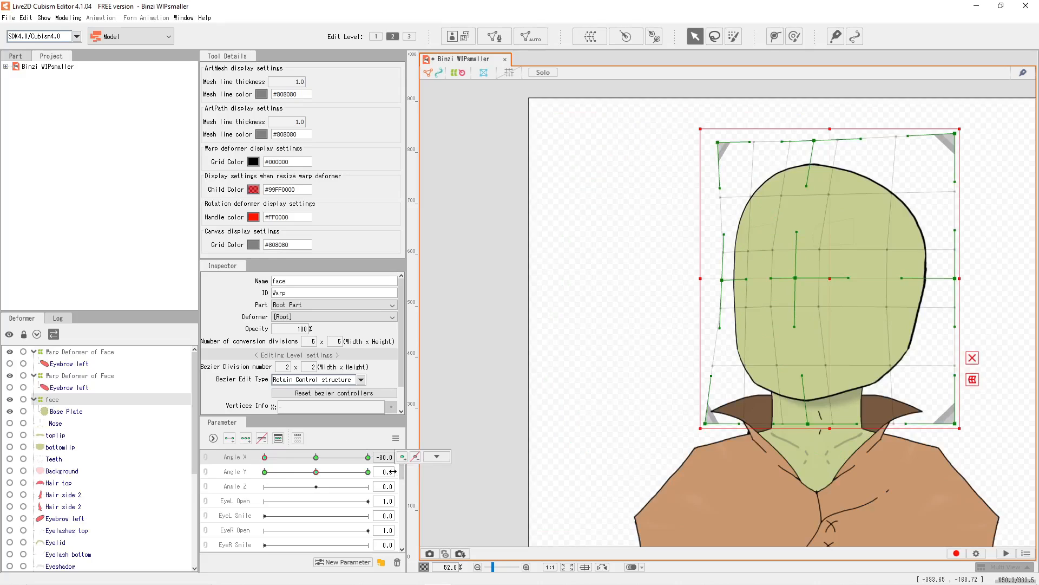
Reflect the face deformer's Angle X -30 motion horizontally with Reflect Motion.
left_click(396, 439)
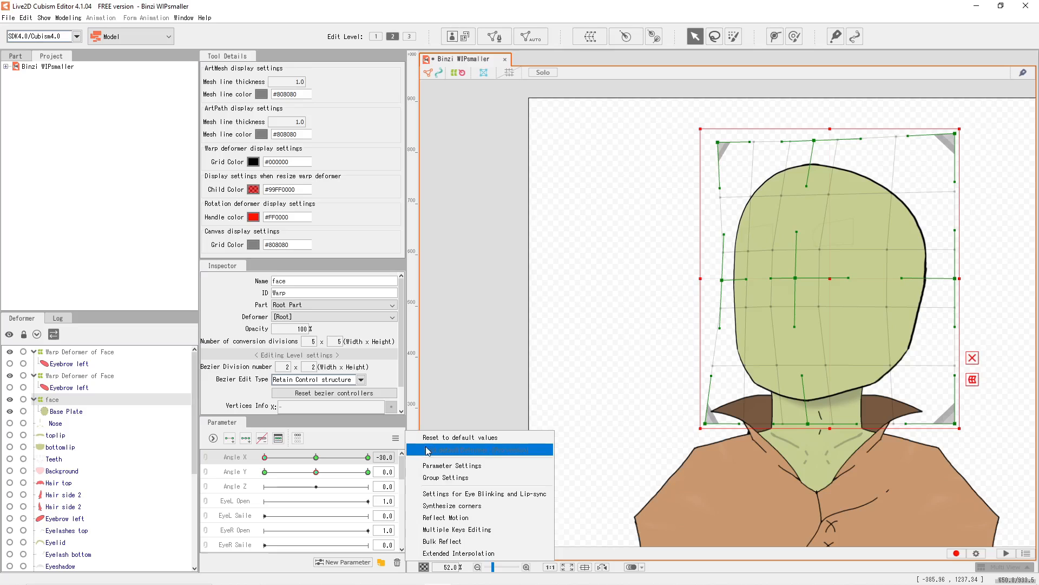
left_click(442, 517)
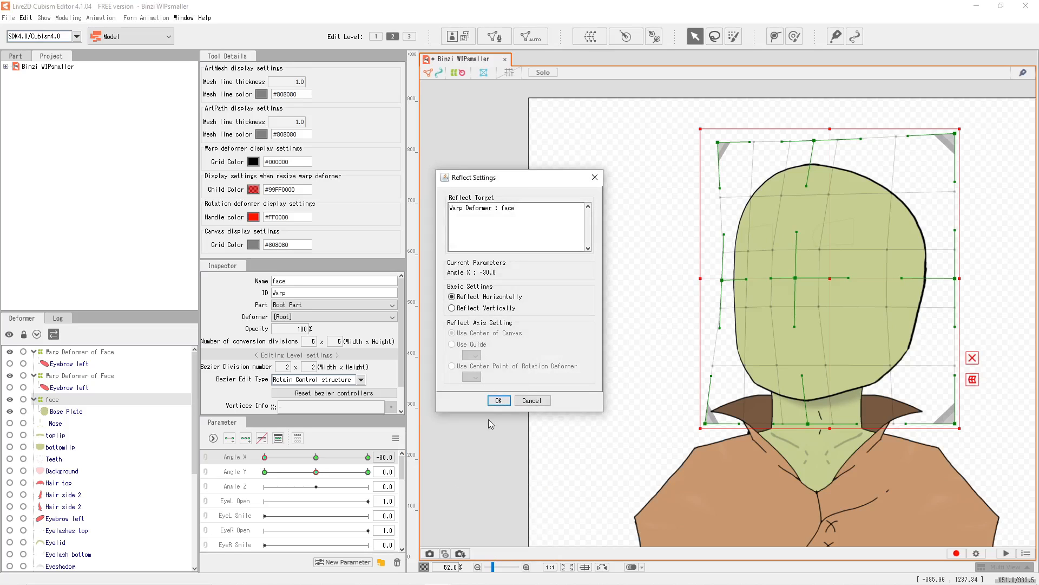
left_click(499, 401)
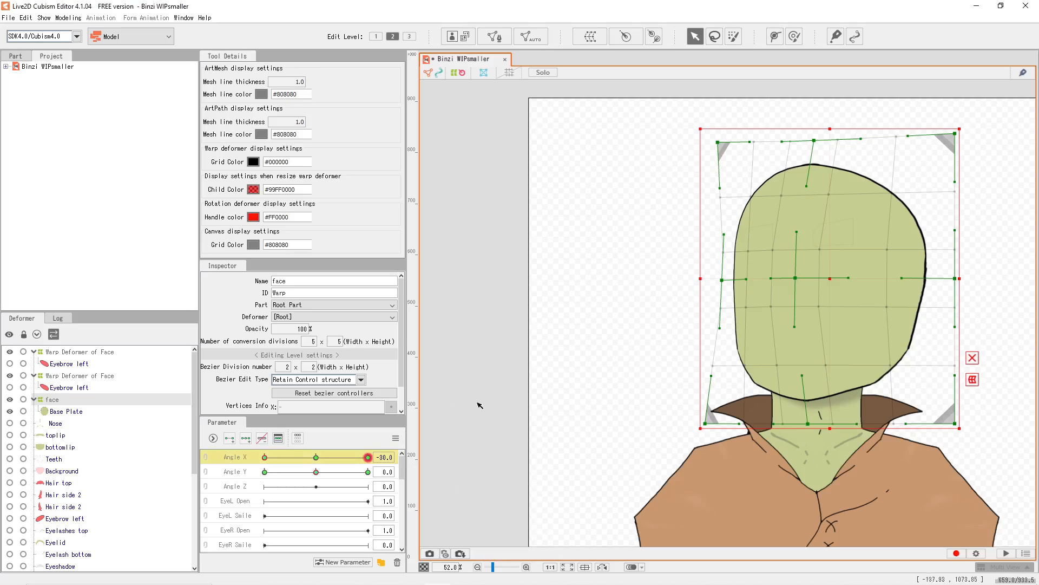
Reflect the face deformer's Angle Y -30 motion vertically with Reflect Motion.
left_click_drag(283, 459, 265, 472)
left_click(396, 438)
left_click(457, 512)
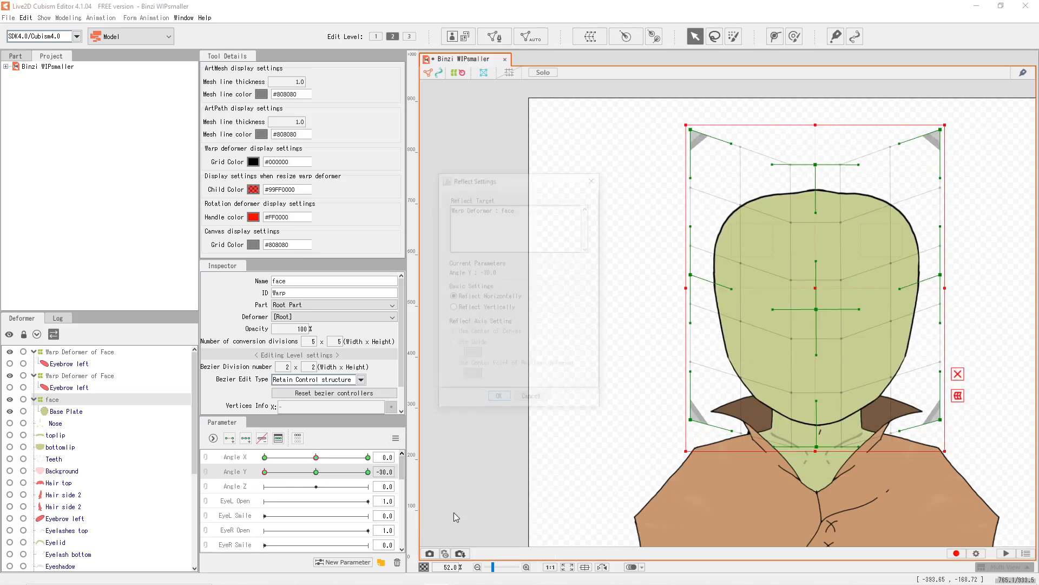
left_click(488, 309)
left_click(498, 400)
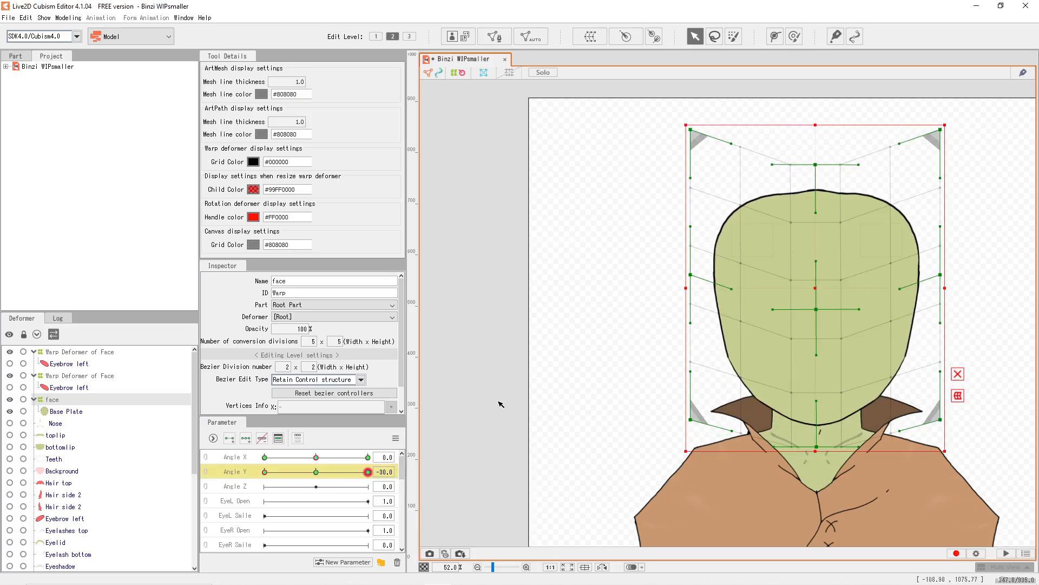
Preview the face deformer's motion across Angle Y, starting at 30, with the deformer deselected at the end.
left_click_drag(265, 472, 368, 472)
left_click_drag(815, 253, 816, 314)
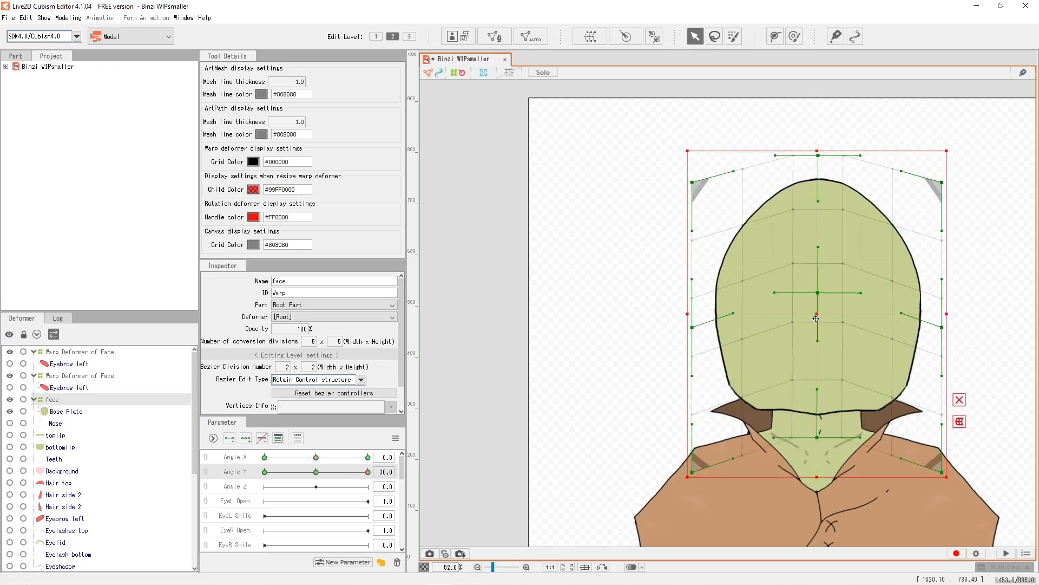
left_click_drag(370, 481, 309, 479)
left_click(595, 394)
left_click_drag(563, 452, 535, 429)
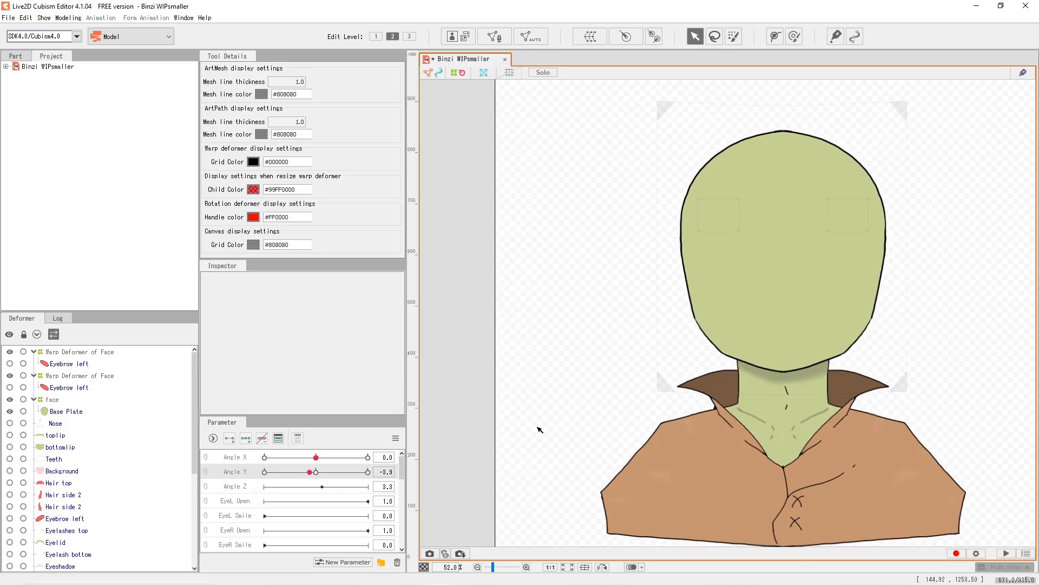
Show both eyebrow meshes to tell them apart, leaving only the one on the right side of the face visible.
left_click(10, 387)
mouse_move(316, 457)
left_mouse_down()
mouse_move(343, 460)
mouse_move(269, 458)
mouse_move(316, 457)
mouse_move(352, 474)
mouse_move(318, 472)
mouse_move(314, 458)
mouse_move(368, 458)
mouse_move(316, 458)
left_mouse_up()
left_click(10, 363)
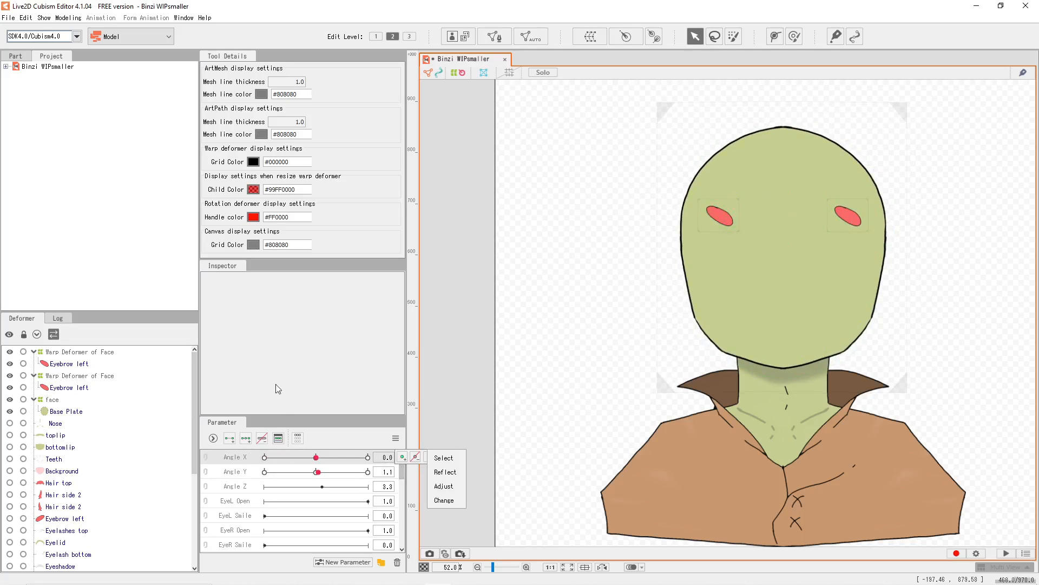
left_click(9, 387)
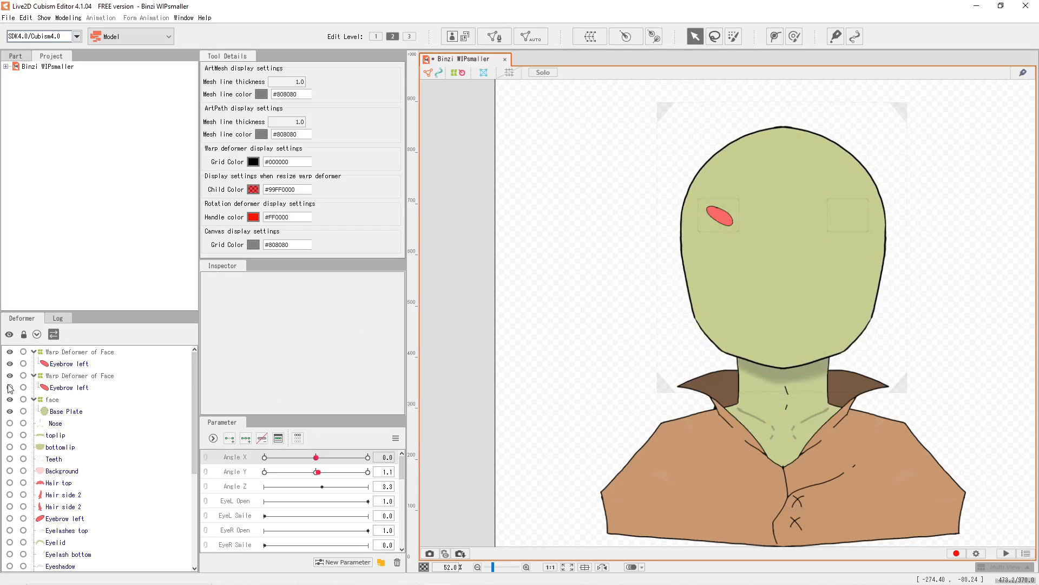
left_click(9, 387)
left_click(9, 364)
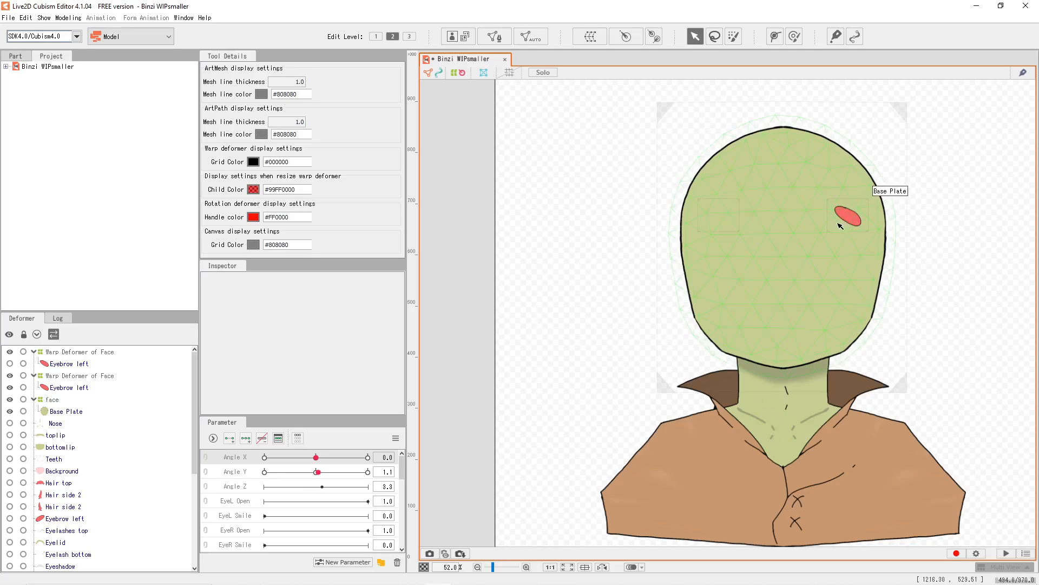
Delete the eyebrow on the right side of the face together with its warp deformer.
left_click(130, 364)
left_click(99, 388)
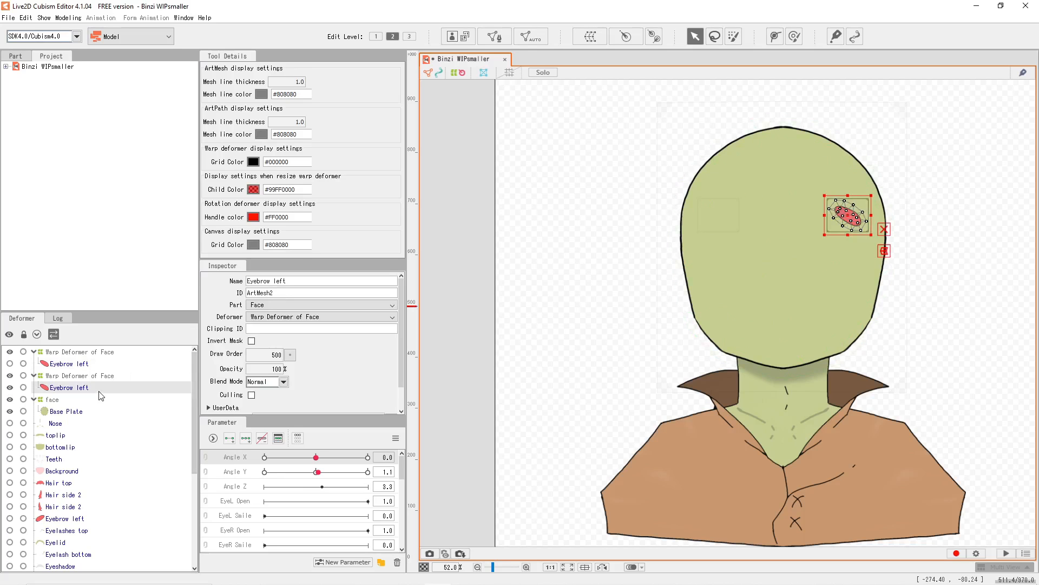
key("Delete")
left_click(97, 363)
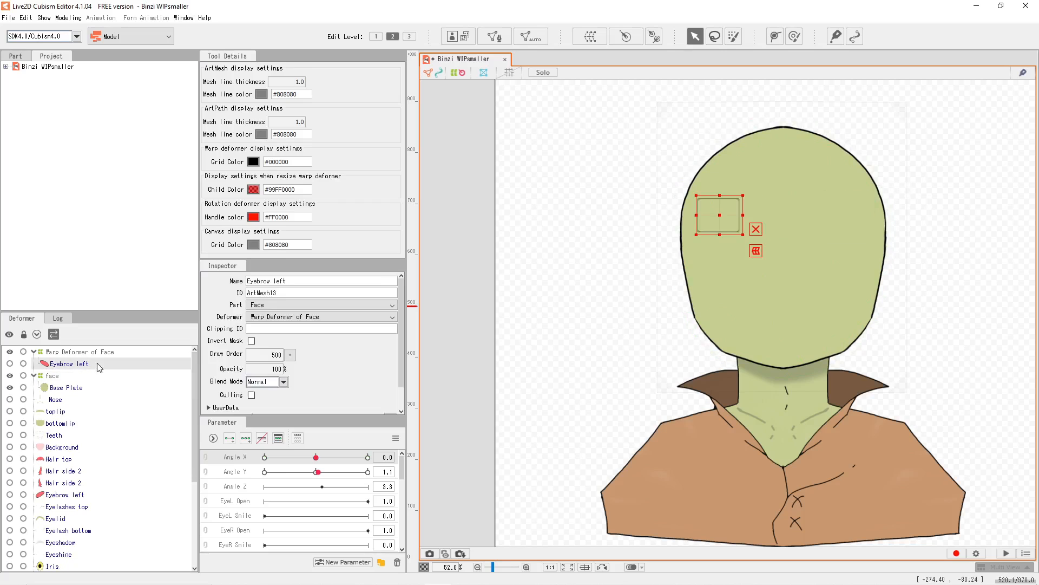
left_click(487, 406)
mouse_move(383, 583)
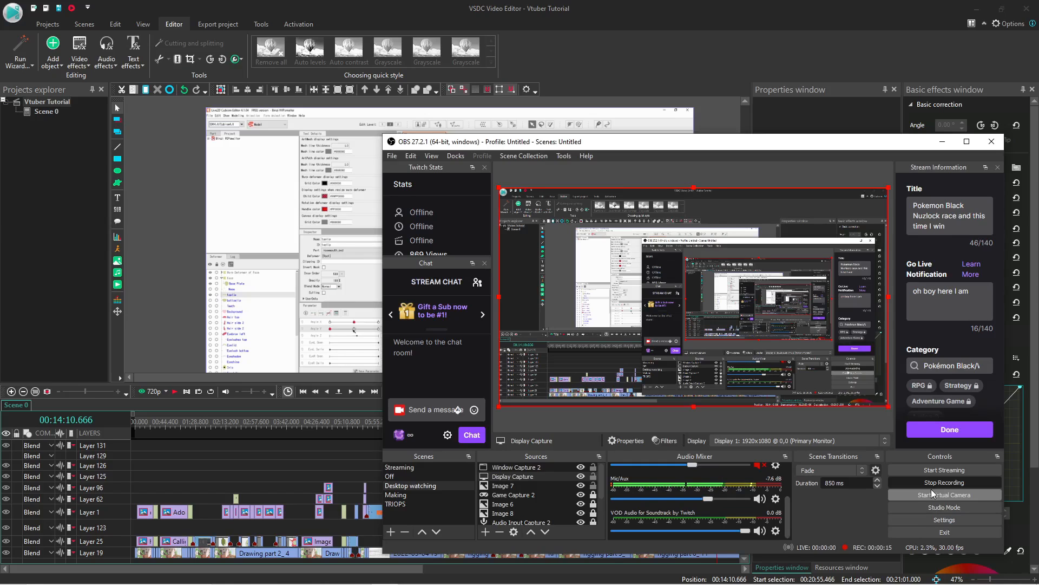
left_click(965, 481)
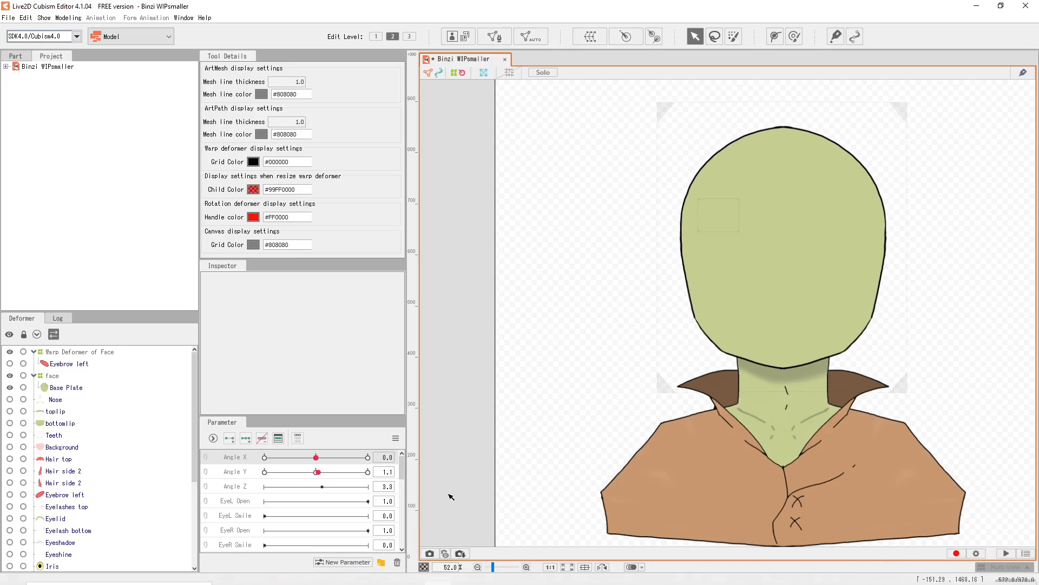
Move the toplip mesh up toward the face's left edge, test it against Angle Y and hide it again.
left_click(108, 361)
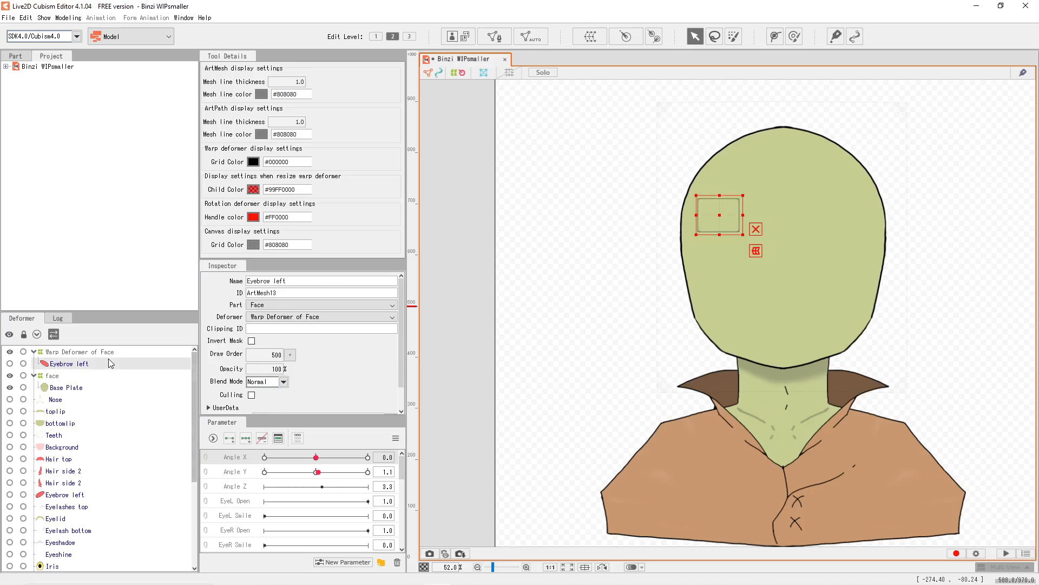
double_click(81, 351)
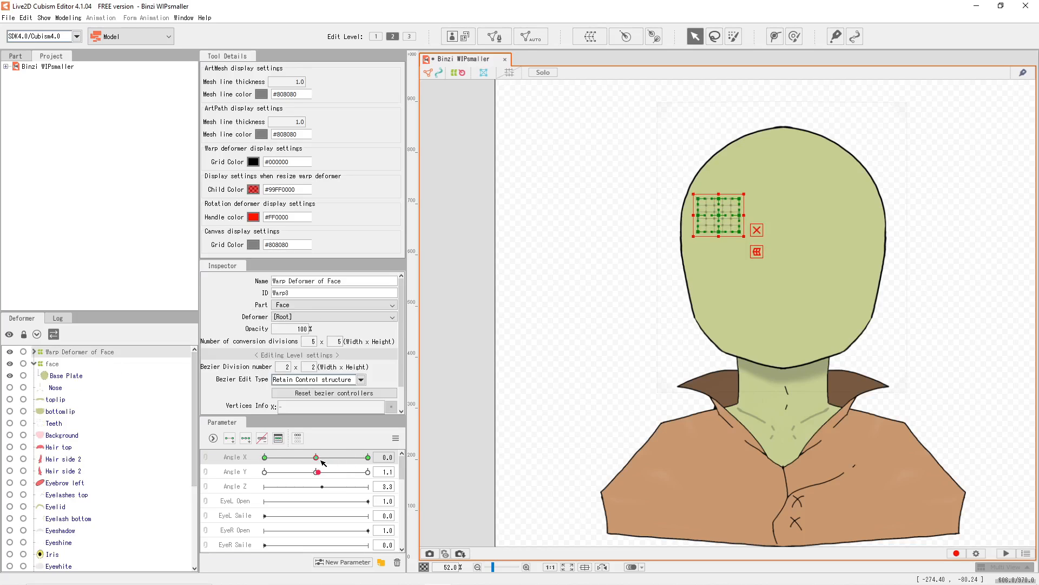
left_click(76, 400)
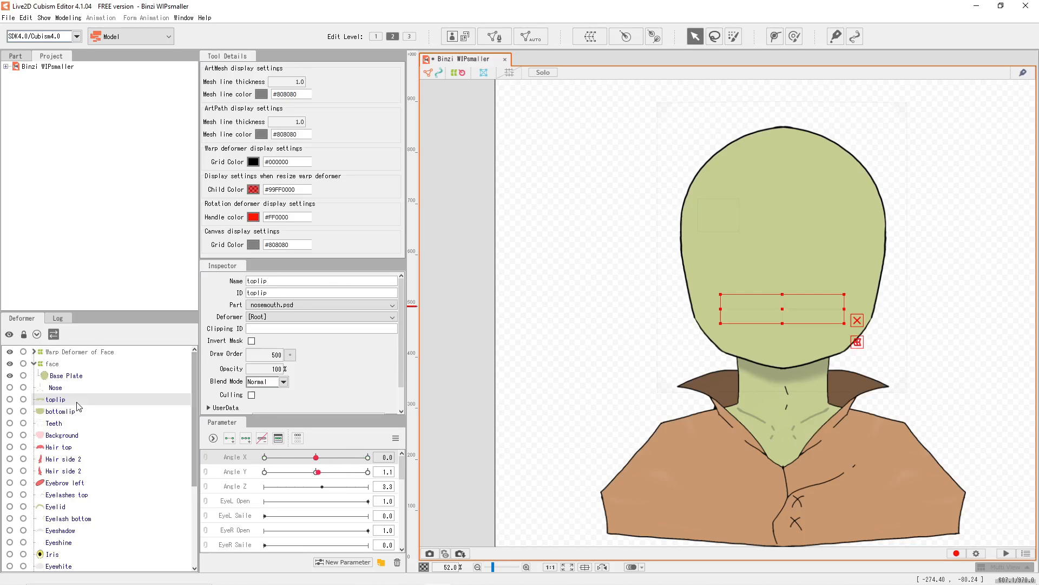
left_click(9, 399)
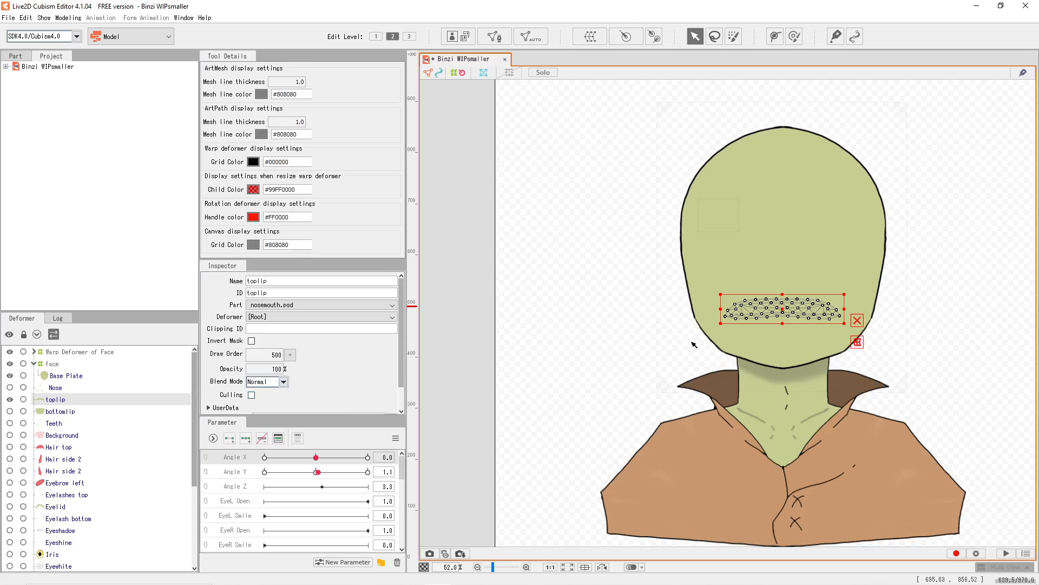
left_click_drag(725, 319, 675, 297)
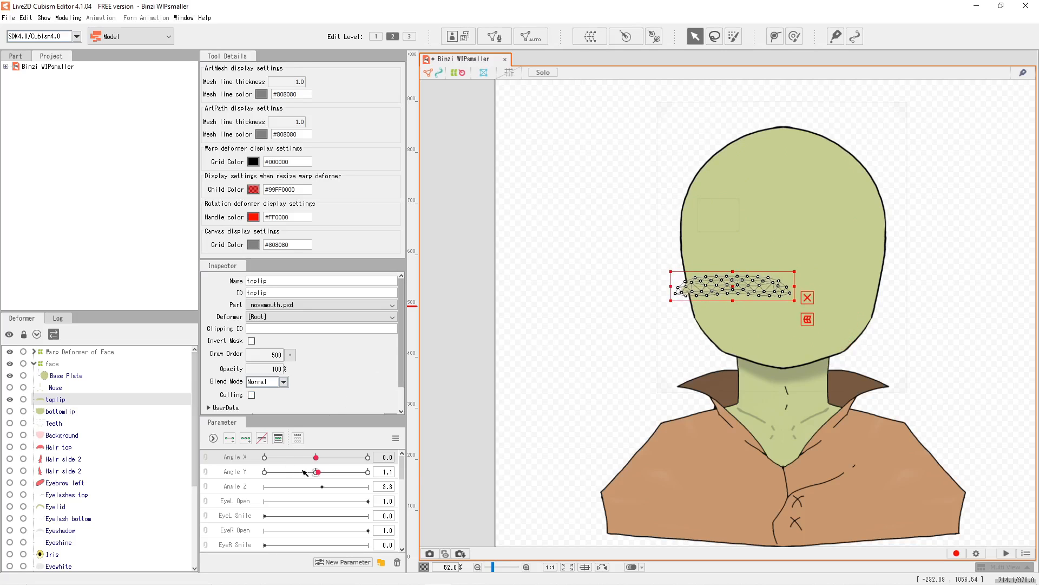
left_click_drag(318, 471, 265, 472)
left_click(318, 472)
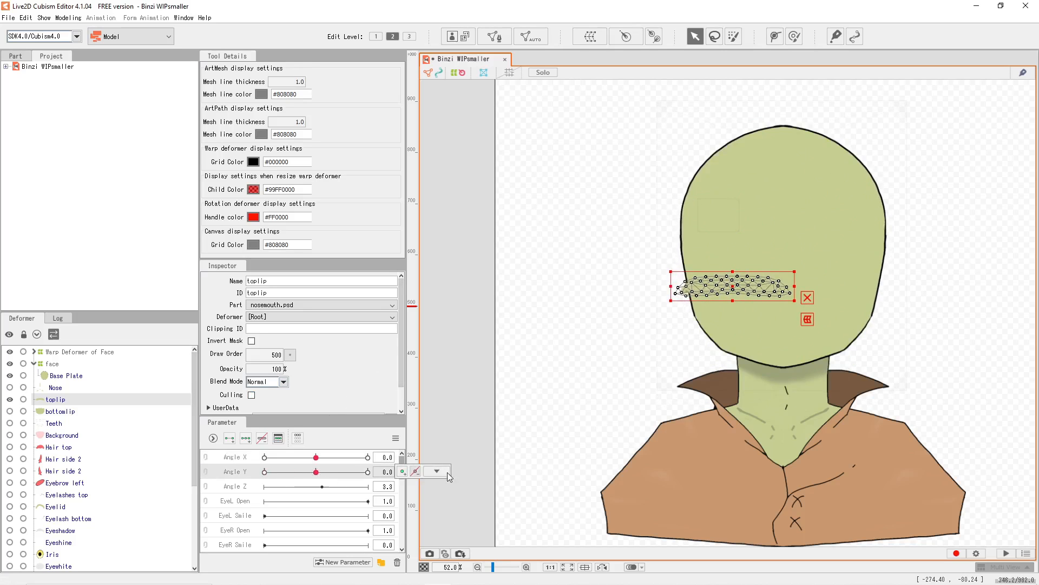
left_click(10, 399)
Try to move the face deformer's centre handle with Angle X set between two keys, and return Angle X to 0.
left_click(221, 453)
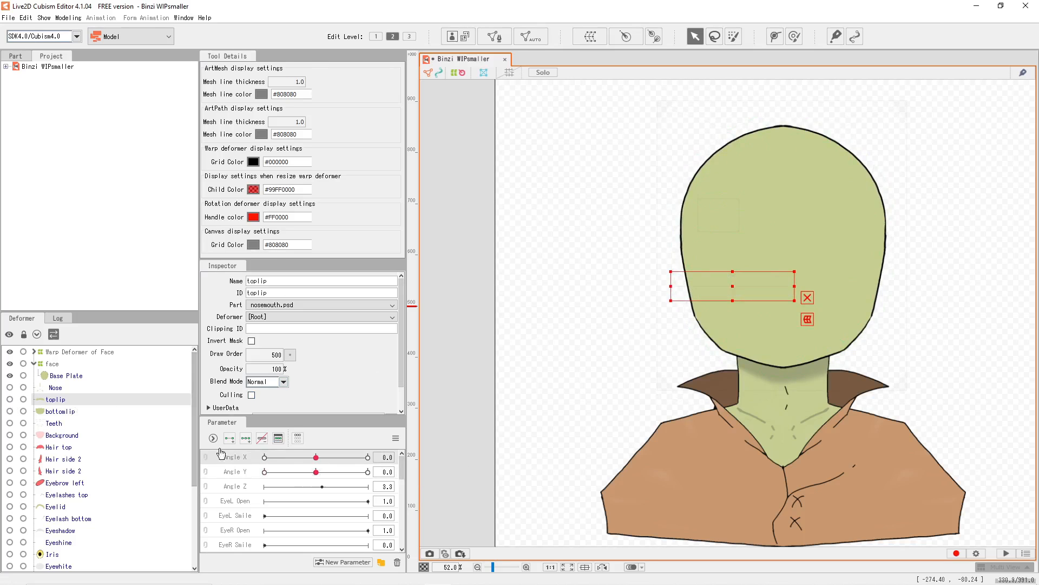
left_click(75, 364)
left_click_drag(316, 458, 294, 458)
left_click(401, 459)
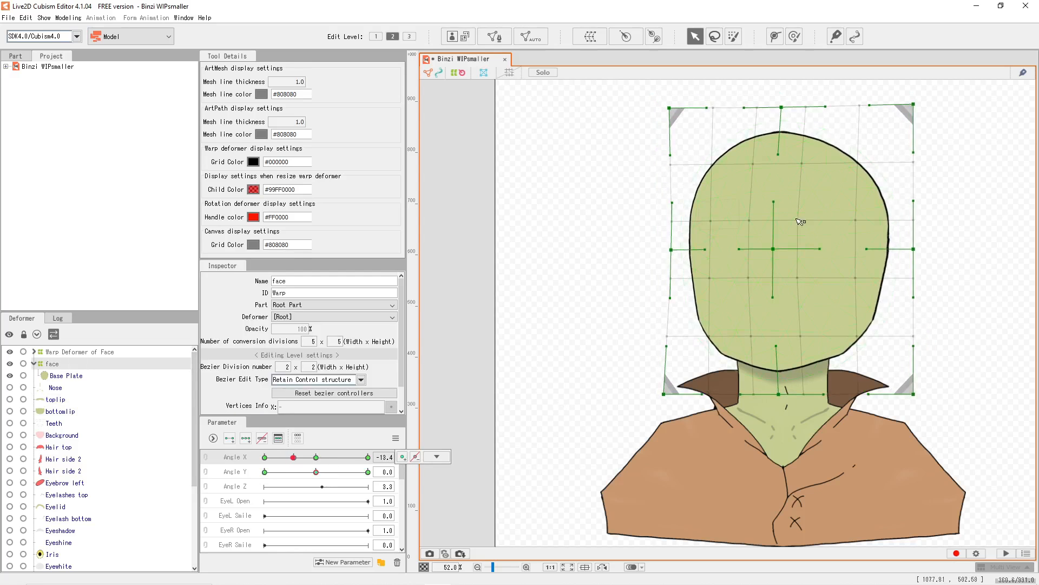
left_click_drag(773, 202, 725, 234)
left_click_drag(773, 202, 665, 257)
mouse_move(294, 458)
left_mouse_down()
mouse_move(316, 458)
mouse_move(261, 457)
mouse_move(314, 457)
left_mouse_up()
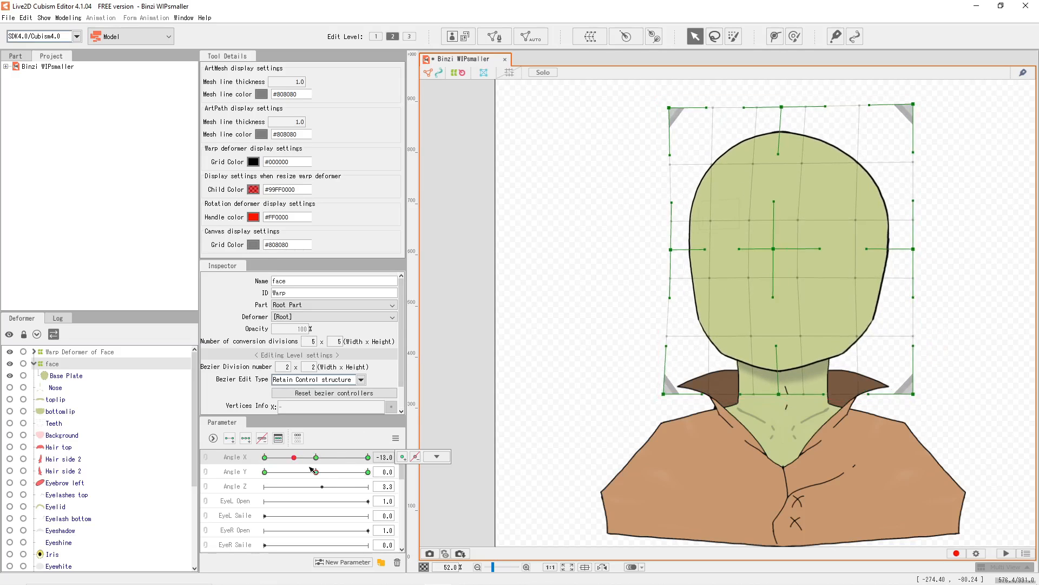
left_click_drag(313, 458, 243, 467)
left_click(316, 457)
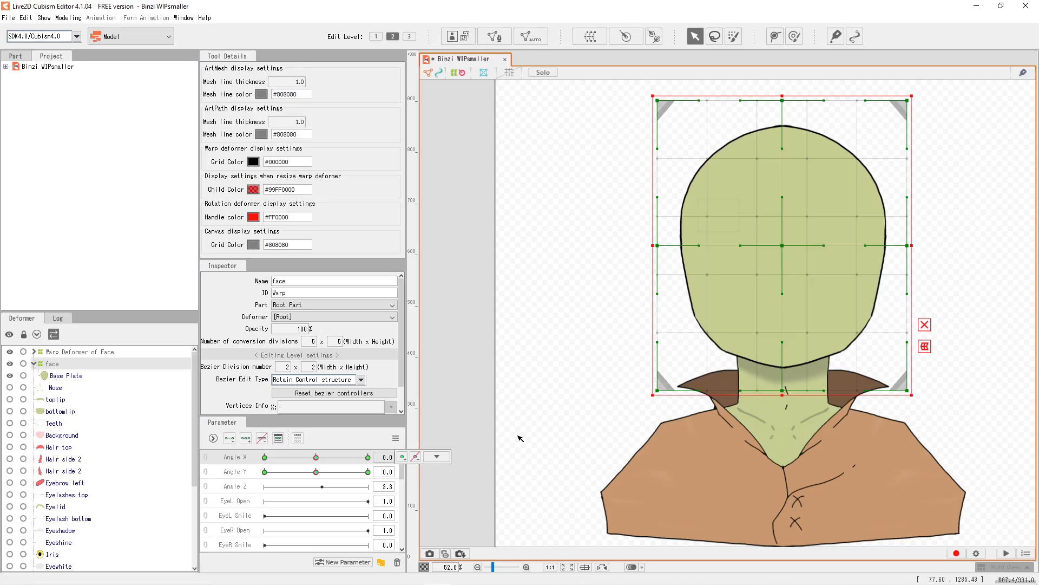
Show the remaining eyebrow and duplicate it with its warp deformer, removing the temporary position-adjusting deformer.
left_click(23, 354)
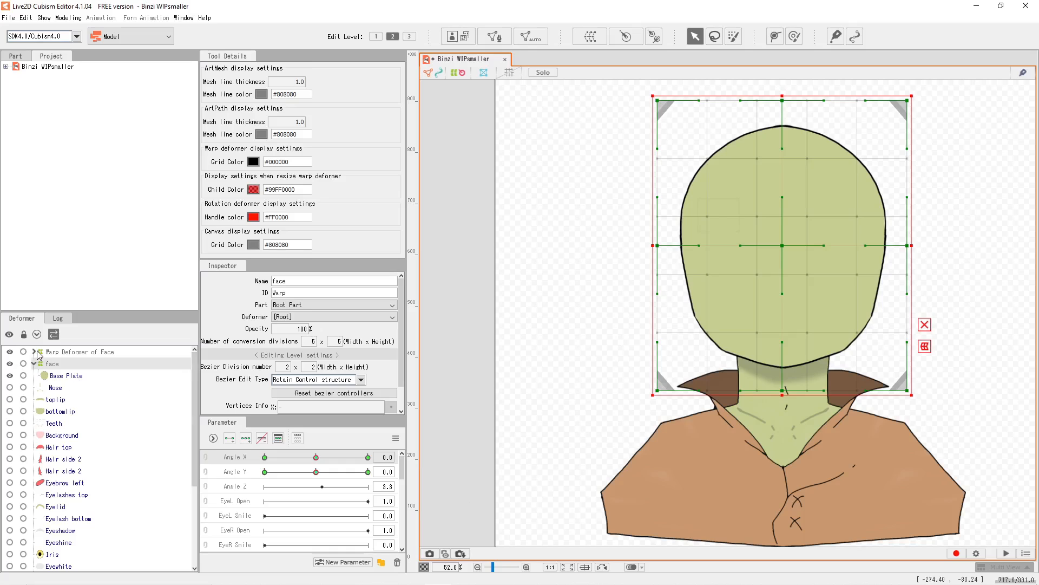
left_click(35, 353)
left_click(34, 352)
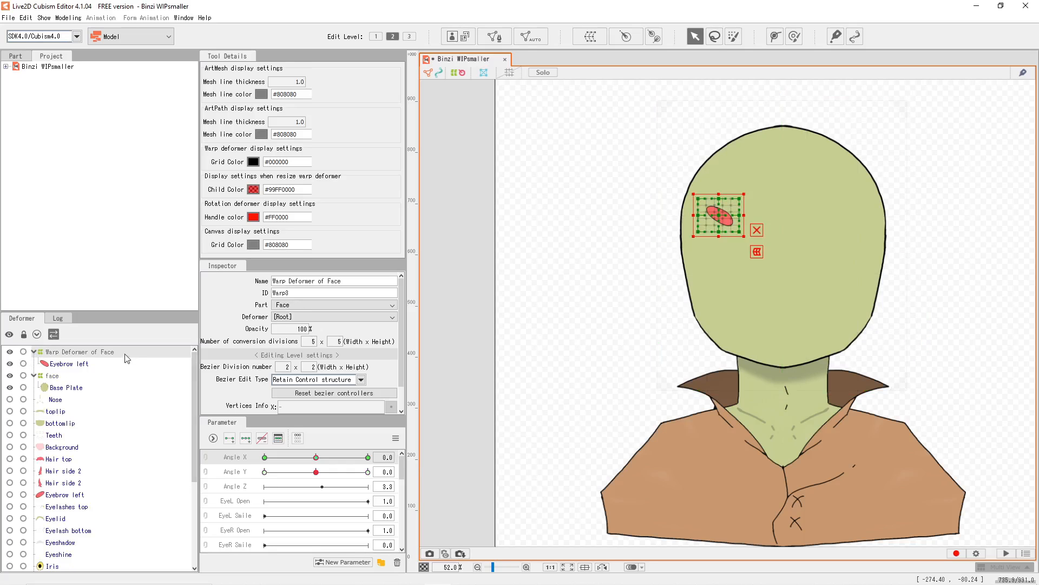
left_click(79, 367)
right_click(714, 221)
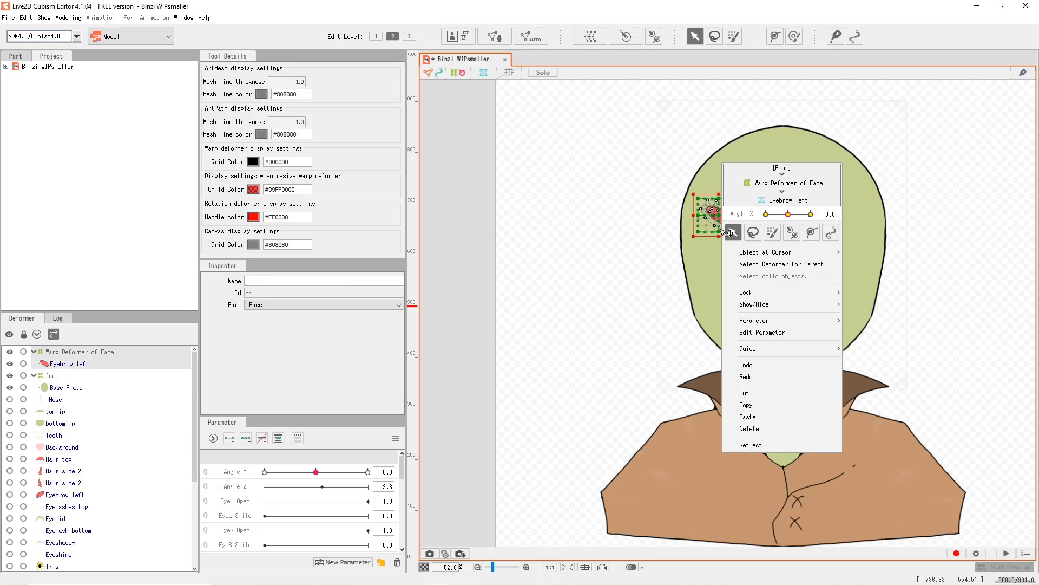
left_click(712, 309)
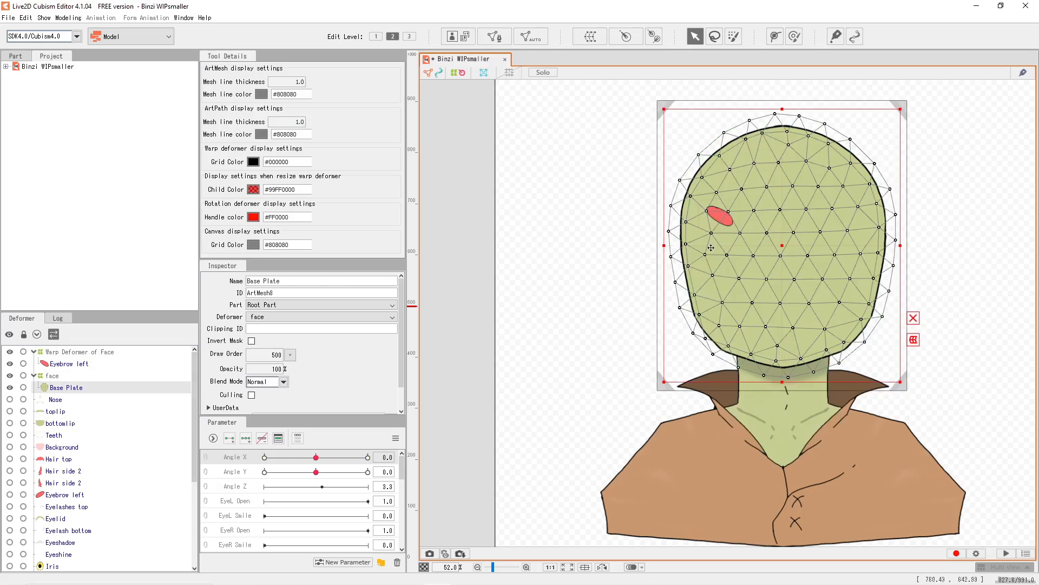
left_click(717, 221)
left_click(88, 350)
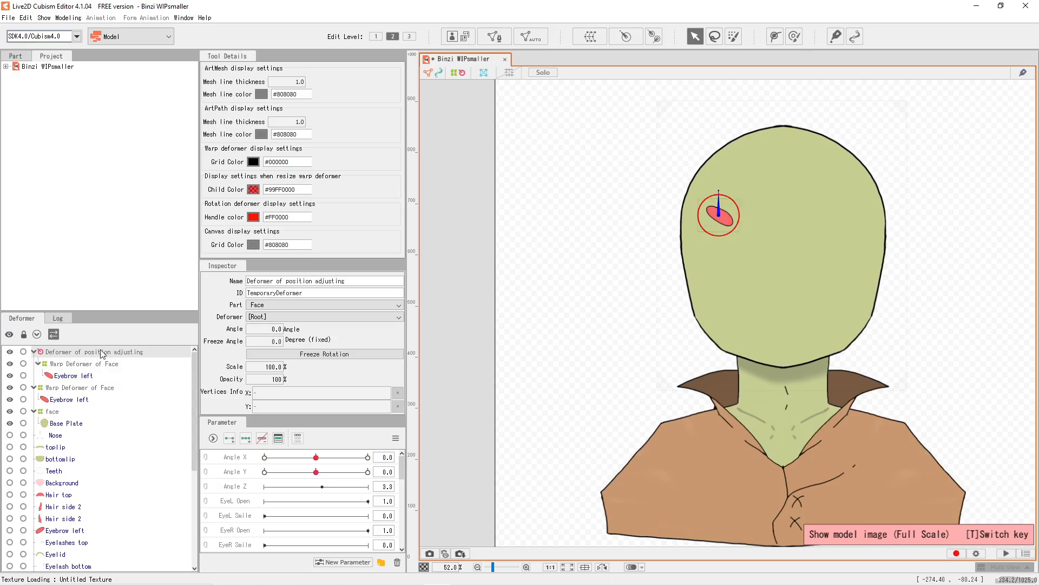
key("Delete")
Reflect the duplicated eyebrow and its warp deformer horizontally onto the face's right side, and preview both eyebrows at Angle X 30.
left_click(103, 359)
left_click(110, 353, "ctrl")
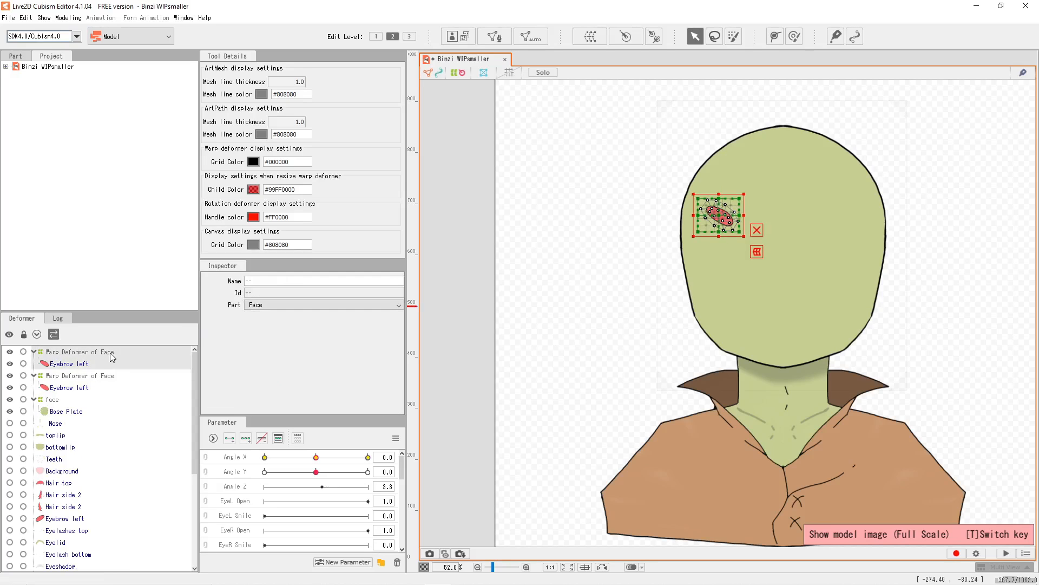
right_click(713, 217)
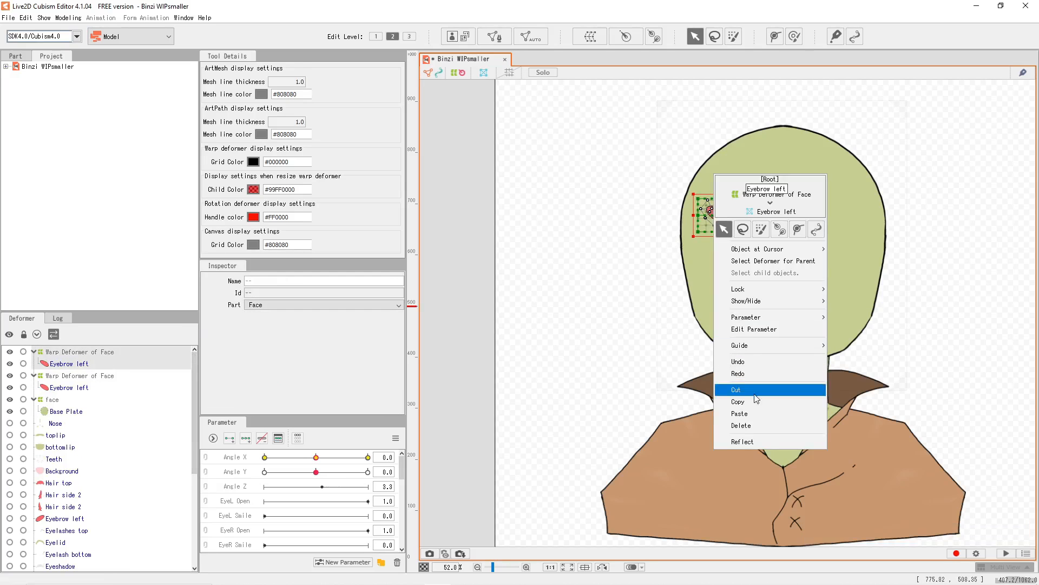
left_click(760, 441)
left_click(492, 259)
left_click(498, 391)
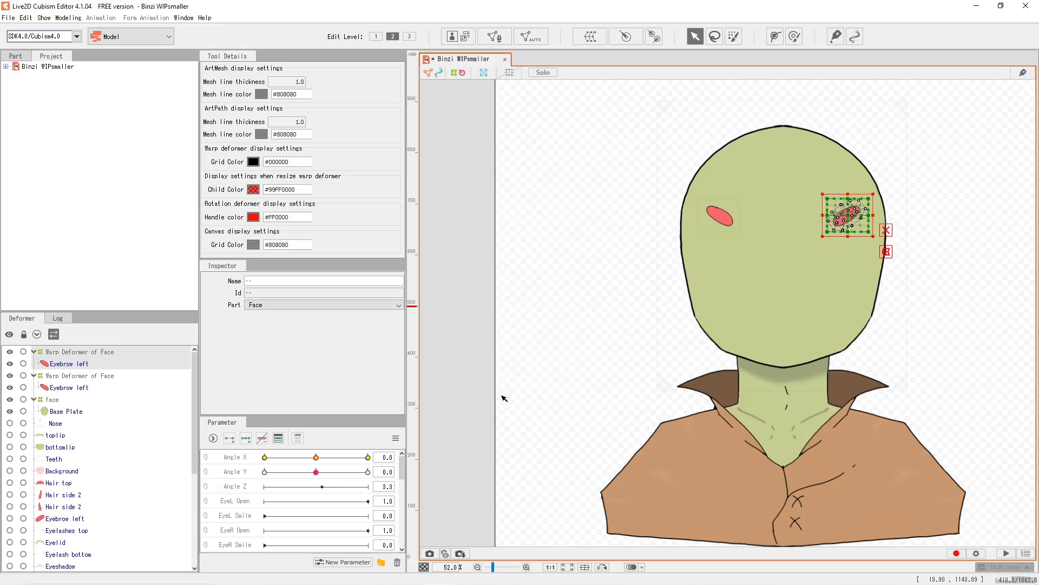
left_click_drag(282, 462, 443, 451)
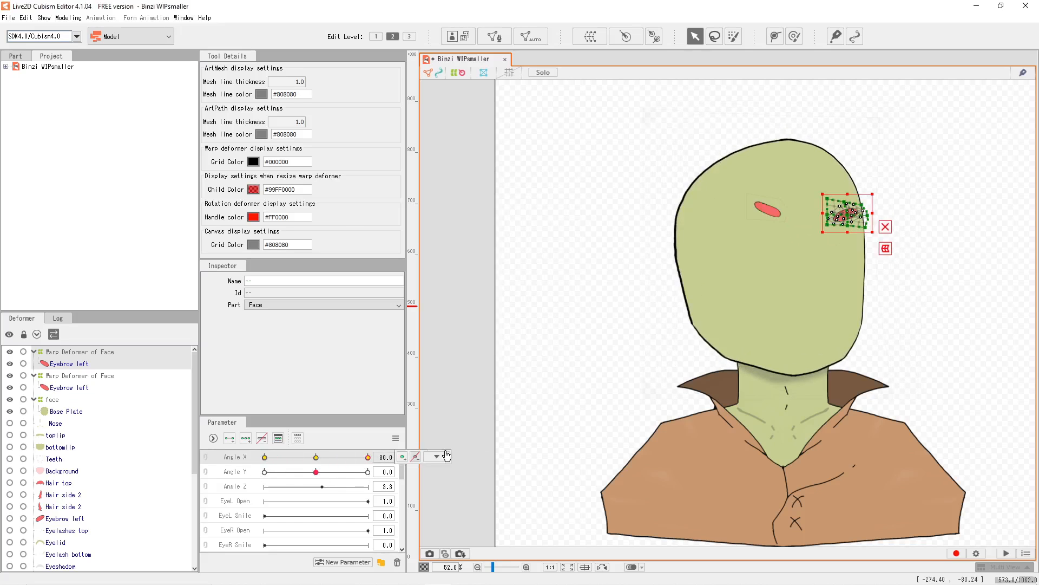
left_click(503, 423)
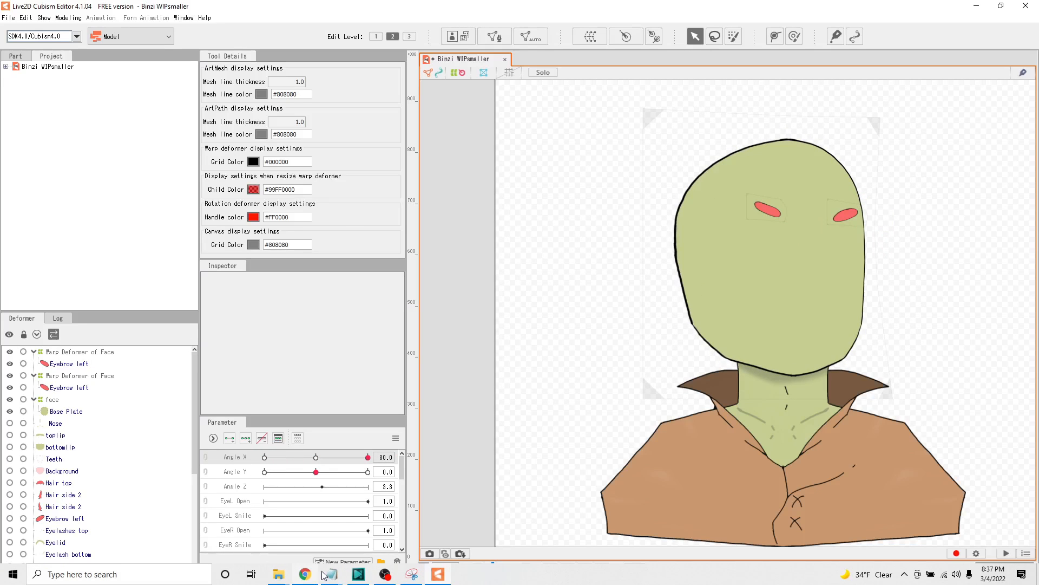
Preview the head's Angle Y motion at 30 in the BINZIWIPREAL model, reset it to 0 and combine Angle X with Angle Y.
left_click(406, 576)
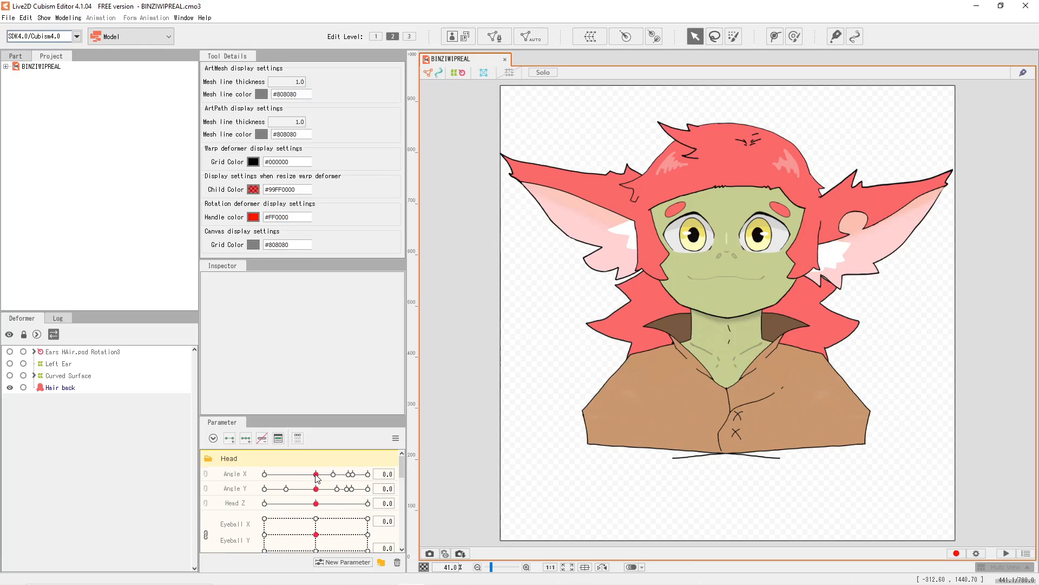
mouse_move(316, 474)
left_mouse_down()
mouse_move(264, 475)
mouse_move(366, 475)
mouse_move(246, 494)
mouse_move(424, 495)
mouse_move(317, 494)
left_mouse_up()
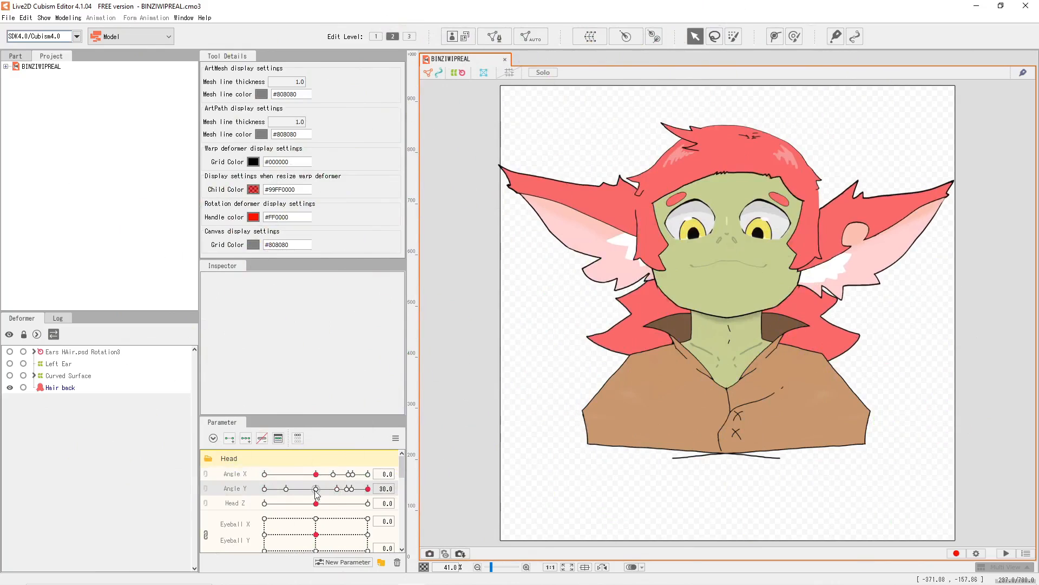
left_click(317, 491)
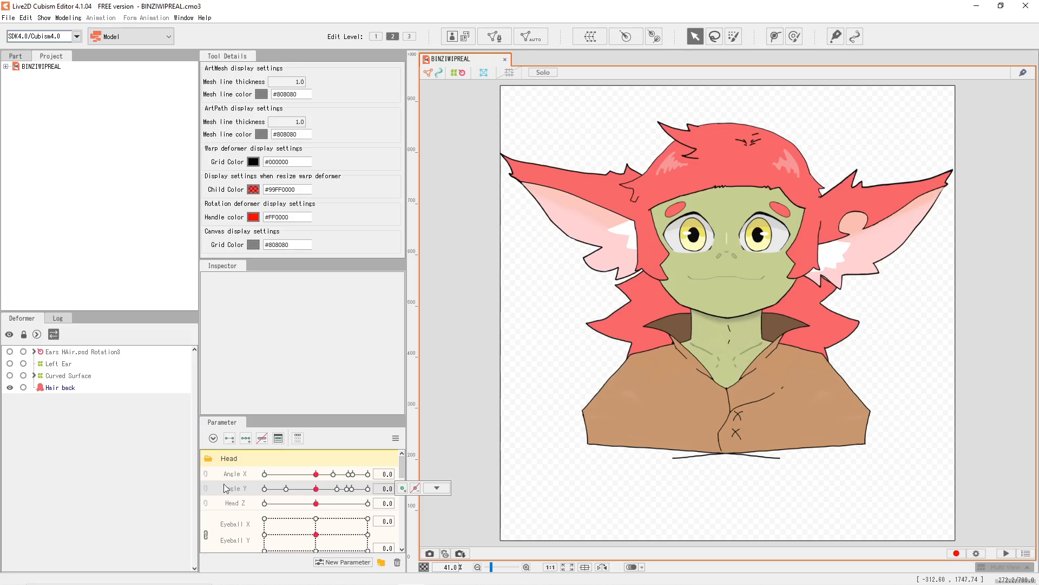
left_click(208, 480)
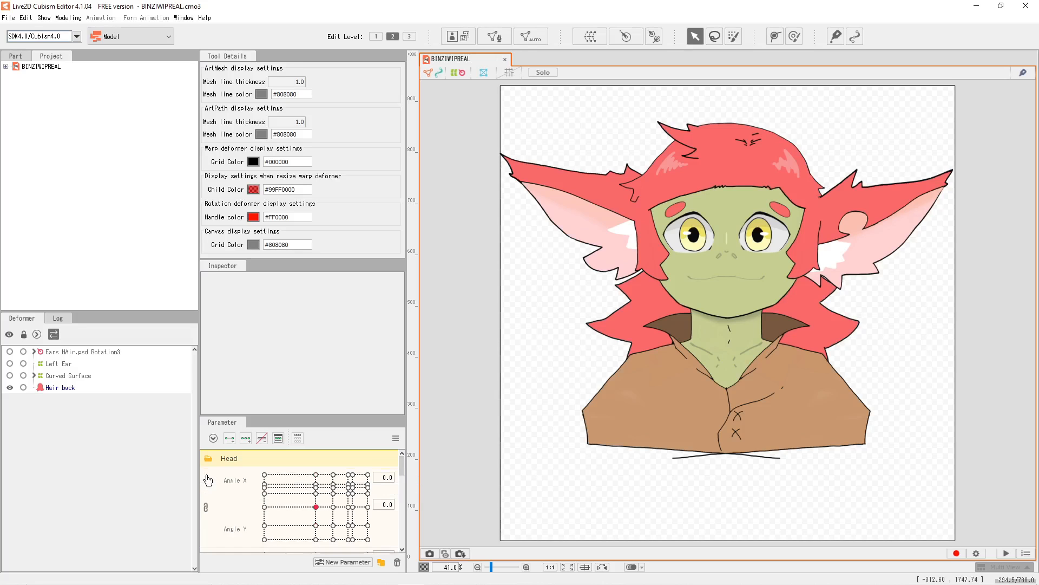
Nudge the combined Angle X and Angle Y point, return it to 0, and show the key-editing options for Angle Y.
mouse_move(318, 511)
left_mouse_down()
mouse_move(292, 496)
mouse_move(352, 506)
mouse_move(320, 508)
mouse_move(369, 506)
mouse_move(328, 508)
left_mouse_up()
left_click(316, 507)
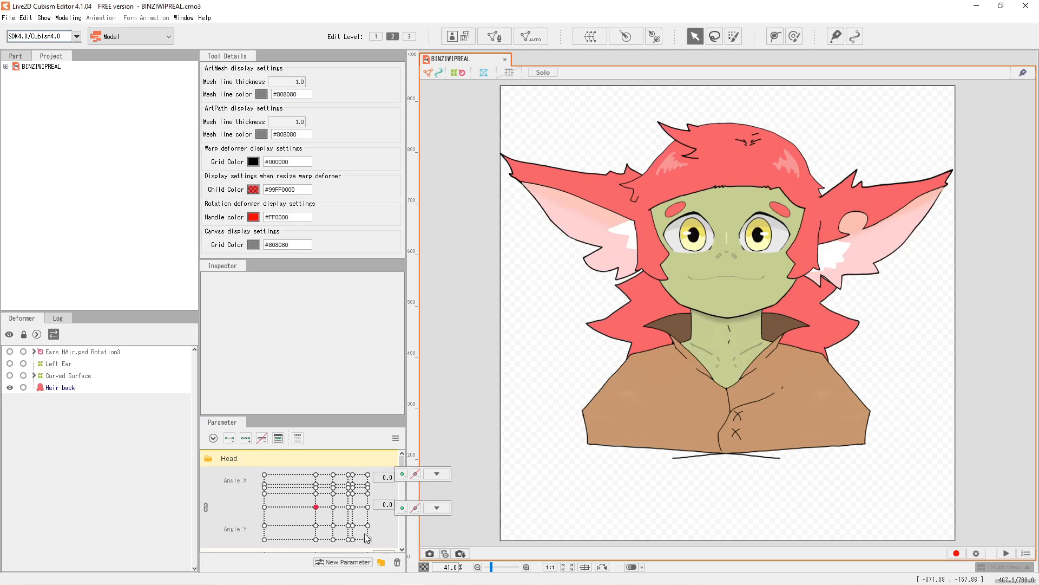
left_click(436, 507)
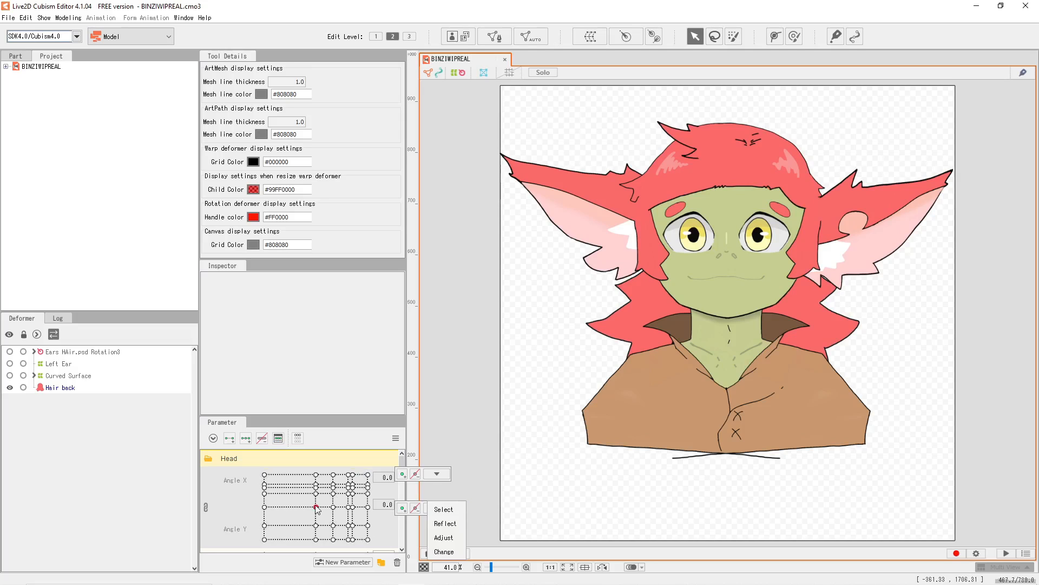
Expand the head's rotation deformer, select its child deformers from hair tuft to Iris L, and look over the commands for synthesizing corners and reflecting motion.
left_click(68, 353)
left_click(34, 351)
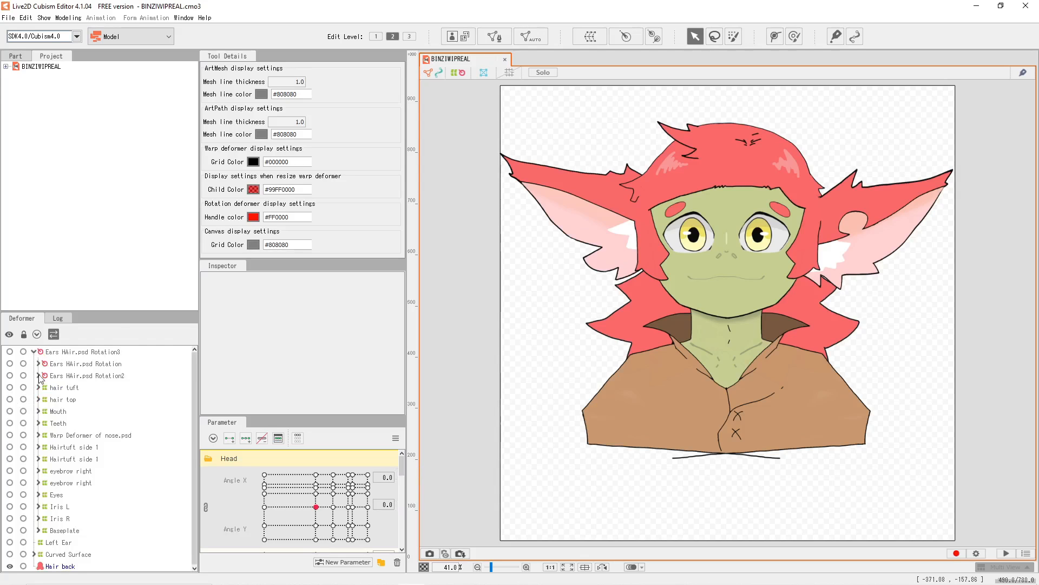
left_click_drag(40, 386, 59, 538)
left_click(396, 438)
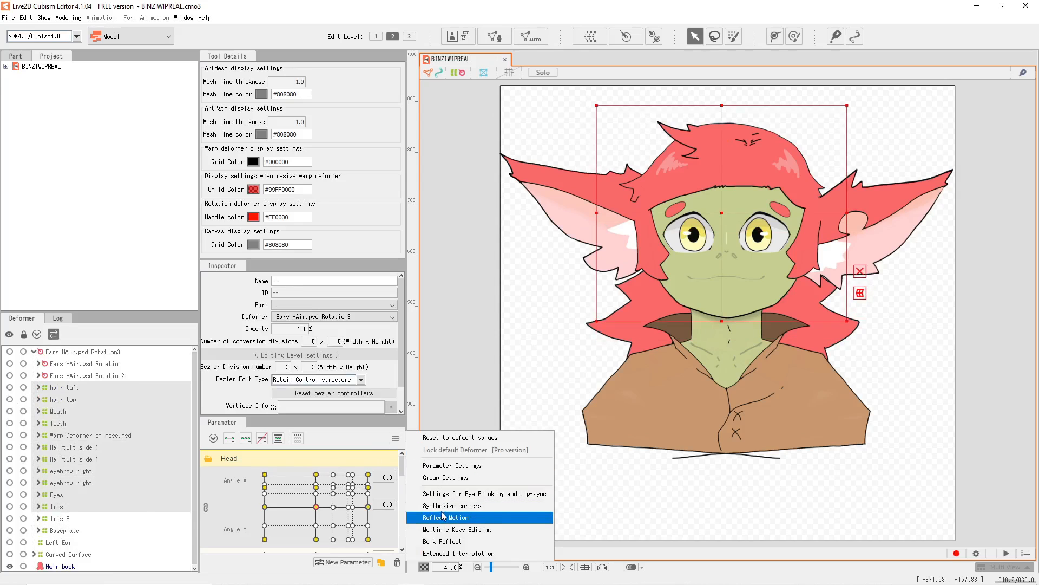
left_click(454, 409)
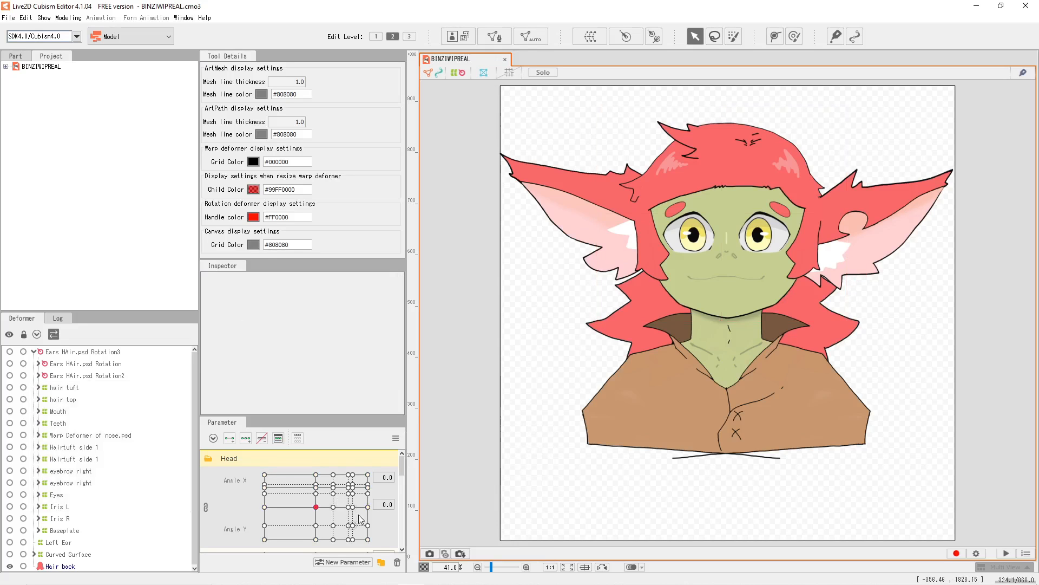
Preview the head at Angle X -30 with a slight Angle Y, reset both to 0, and preview a small Head Z tilt.
left_click_drag(316, 507, 228, 510)
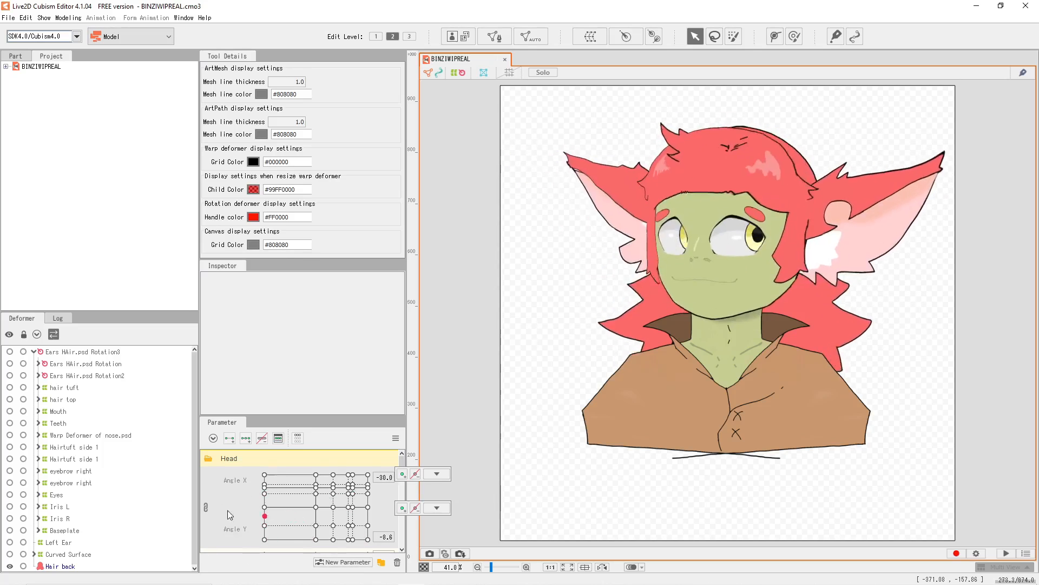
left_click(316, 506)
left_click_drag(584, 397, 547, 389)
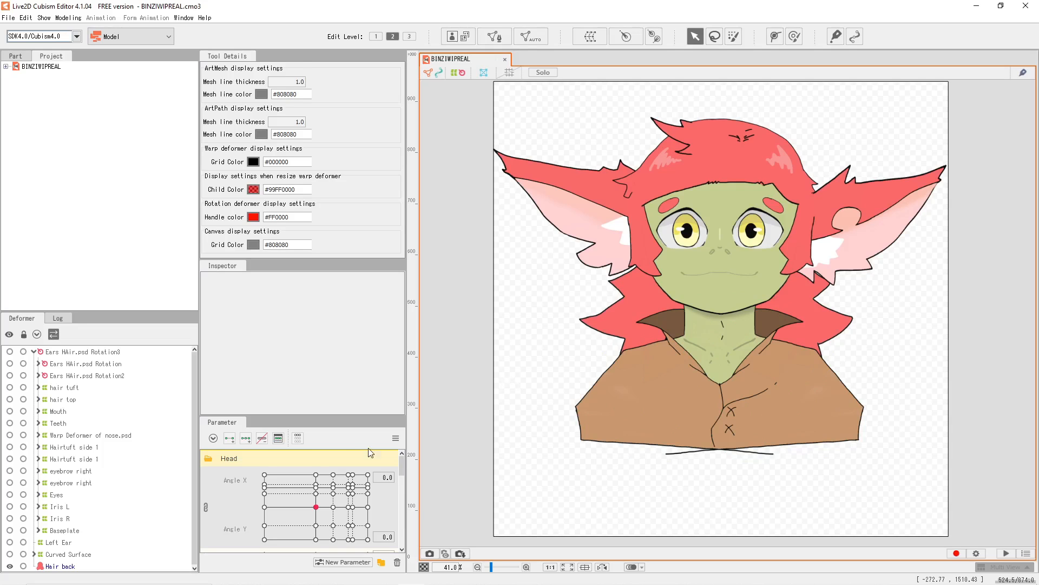
scroll(357, 491, "down", 2)
mouse_move(317, 513)
left_mouse_down()
mouse_move(329, 514)
mouse_move(319, 522)
left_mouse_up()
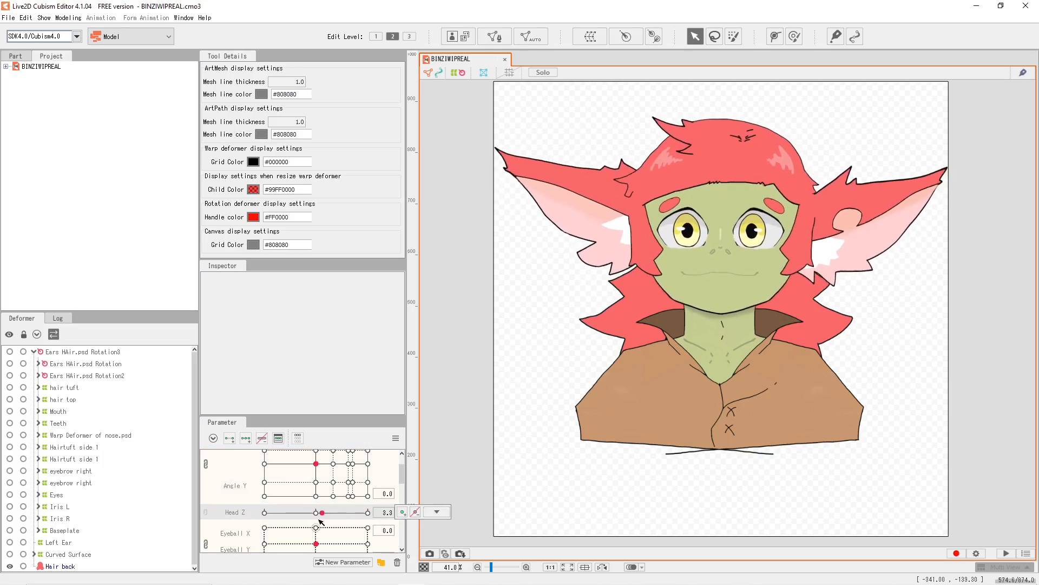
left_click(88, 427)
left_click(87, 411, "ctrl")
left_click(86, 399, "ctrl")
left_click(90, 435, "ctrl")
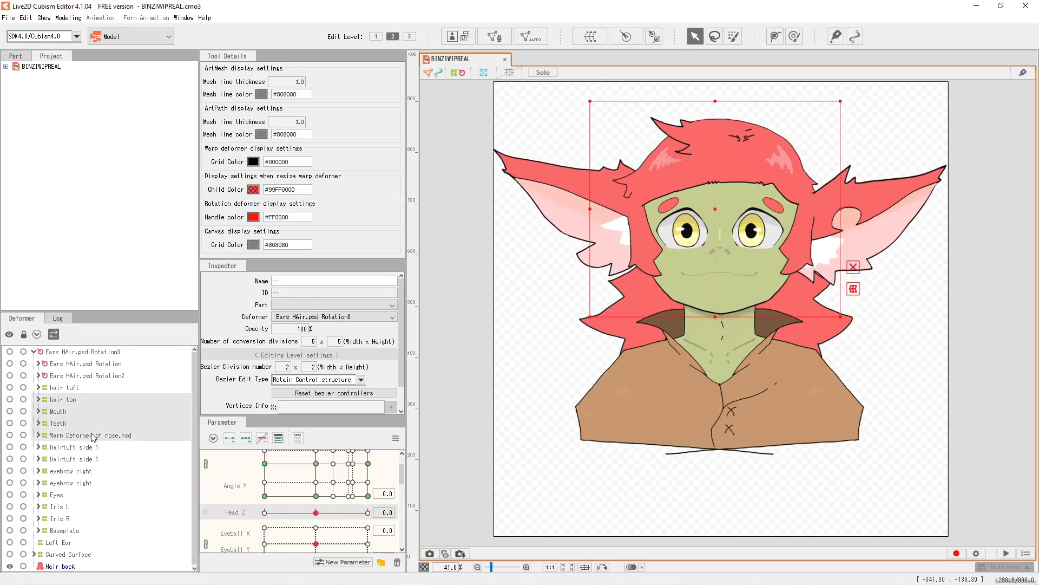
left_click(91, 447, "ctrl")
left_click(483, 481)
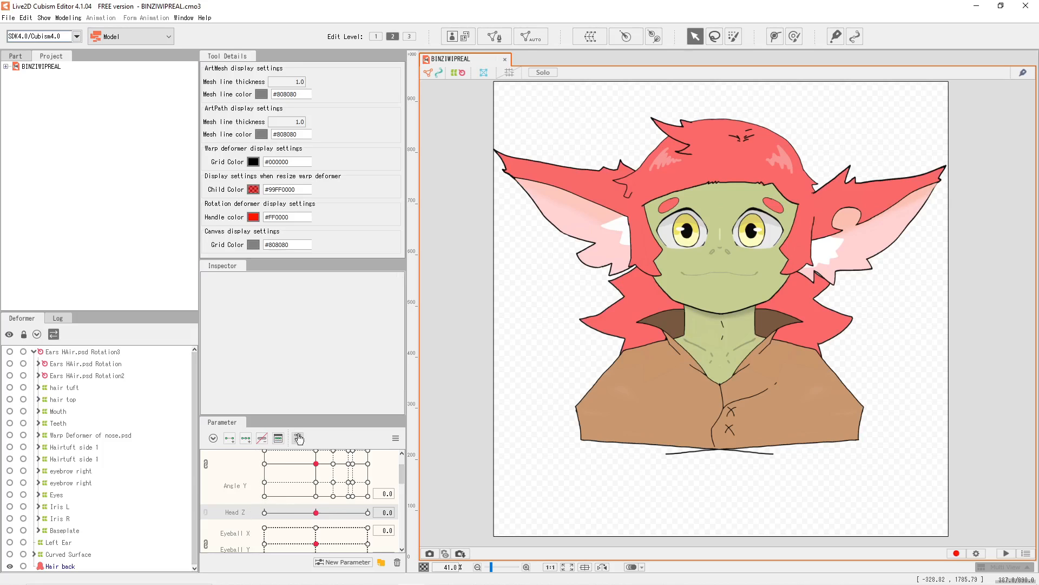
Create a rotation deformer as parent of the hair top, Teeth and second Hairtuft side 1 deformers, and place its pivot at the chin.
left_click(120, 399)
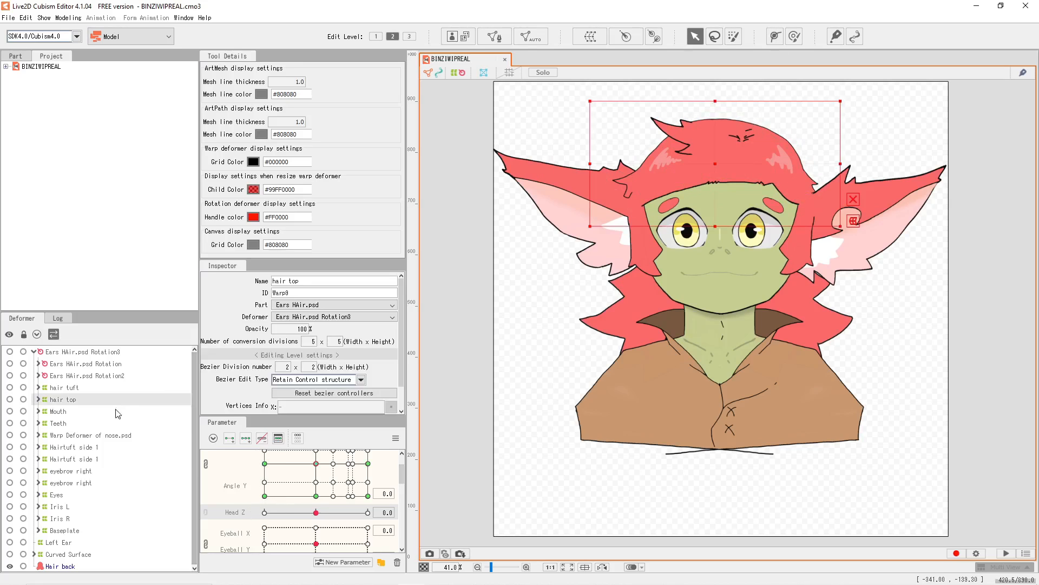
left_click(115, 423, "ctrl")
left_click(116, 458, "ctrl")
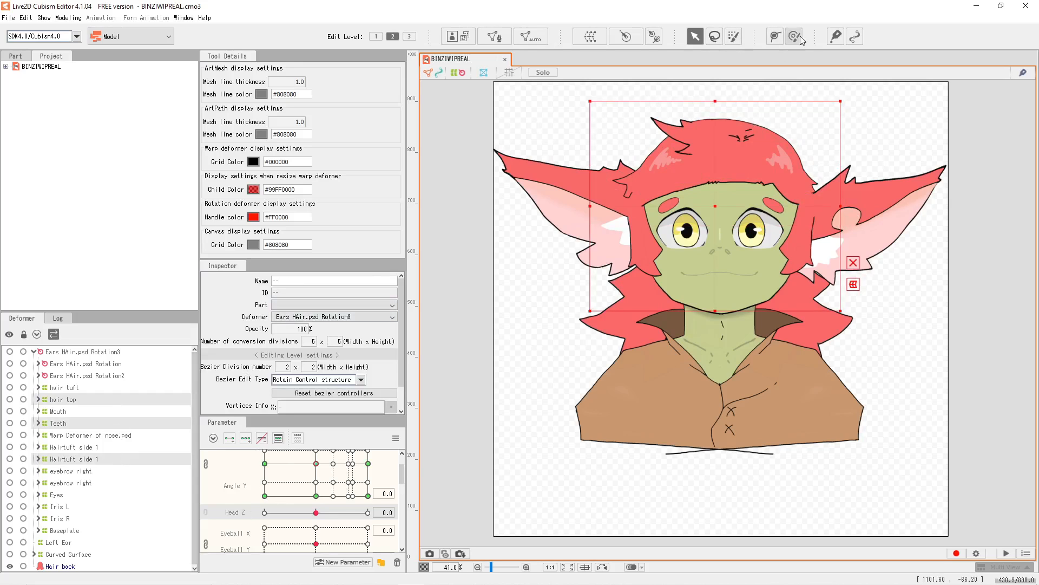
left_click(624, 39)
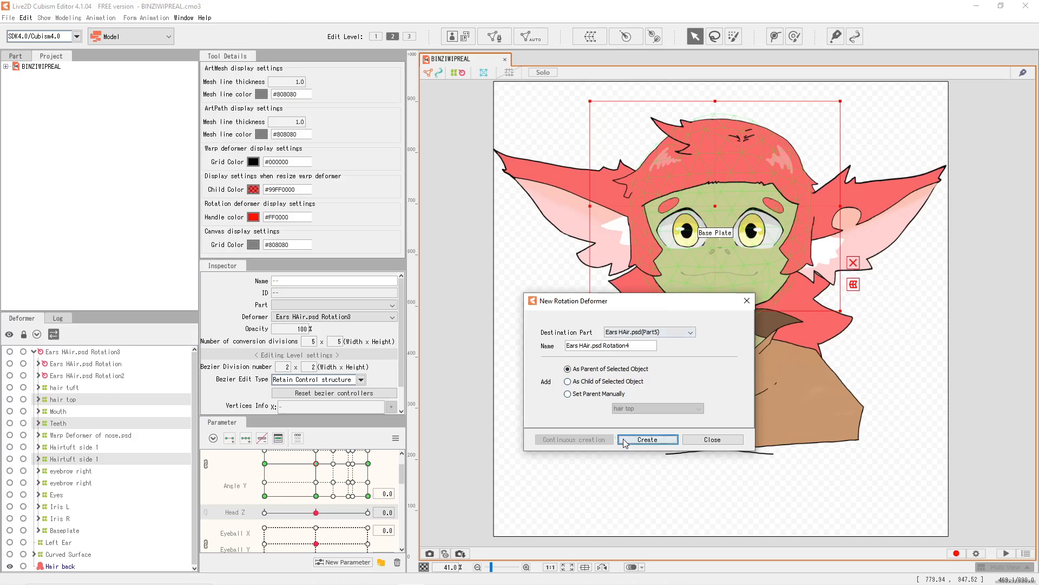
left_click(647, 440)
left_click_drag(723, 274, 723, 314)
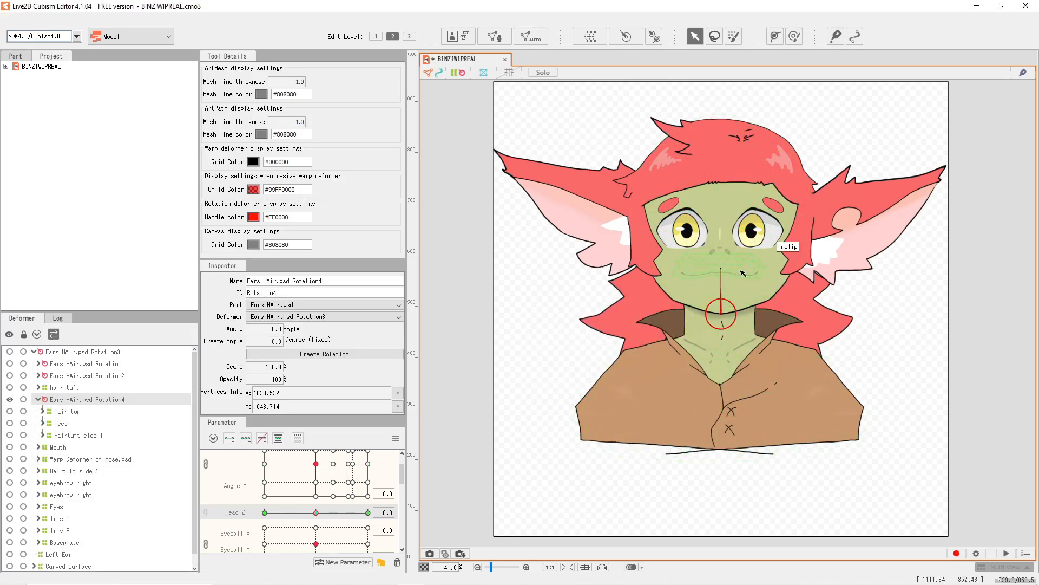
Test tilting the new rotation deformer by about 16 degrees, undo the rotation, and delete the deformer.
mouse_move(723, 270)
left_mouse_down()
mouse_move(750, 273)
mouse_move(738, 280)
left_mouse_up()
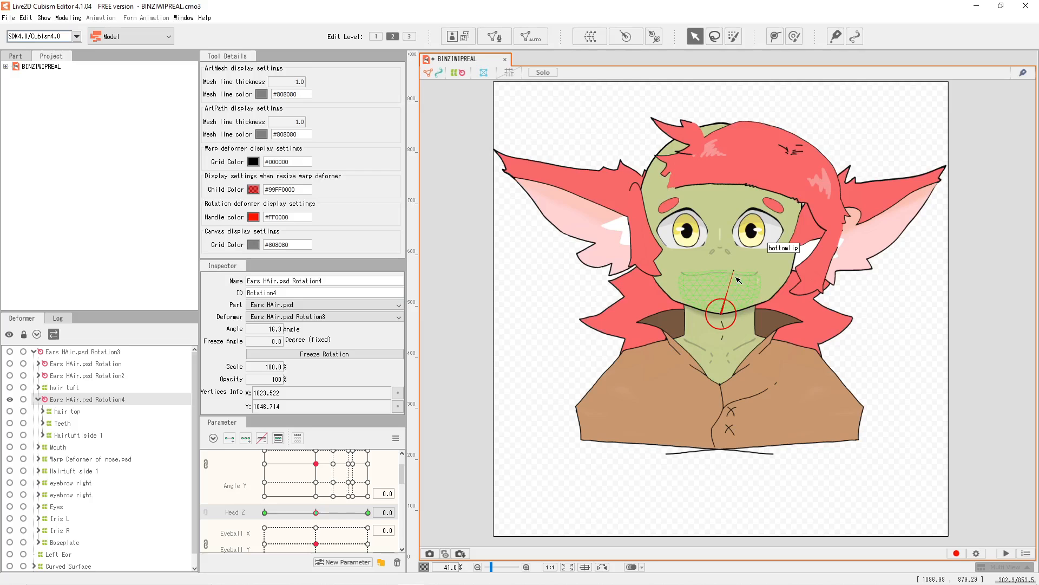
key("ctrl+z")
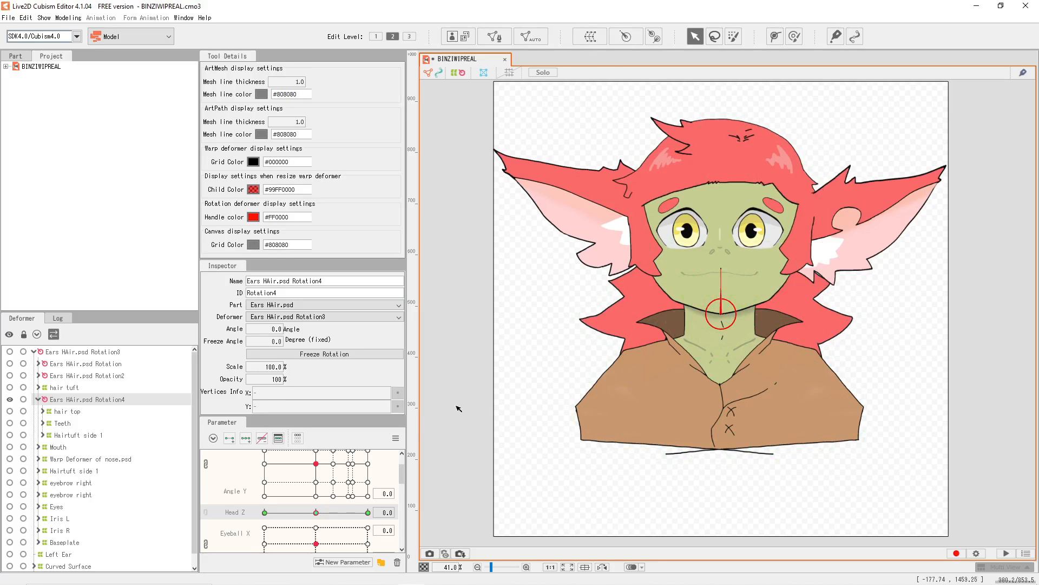
key("Delete")
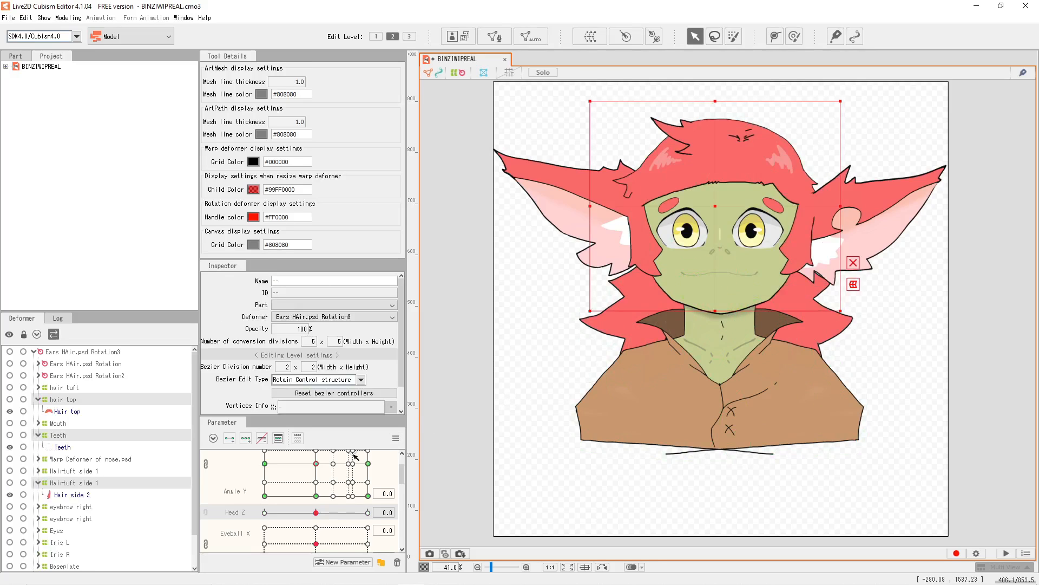
Preview the Head Z, EyeR Smile and EyeL Open parameters, returning each to its default value.
mouse_move(320, 513)
left_mouse_down()
mouse_move(382, 506)
mouse_move(318, 511)
left_mouse_up()
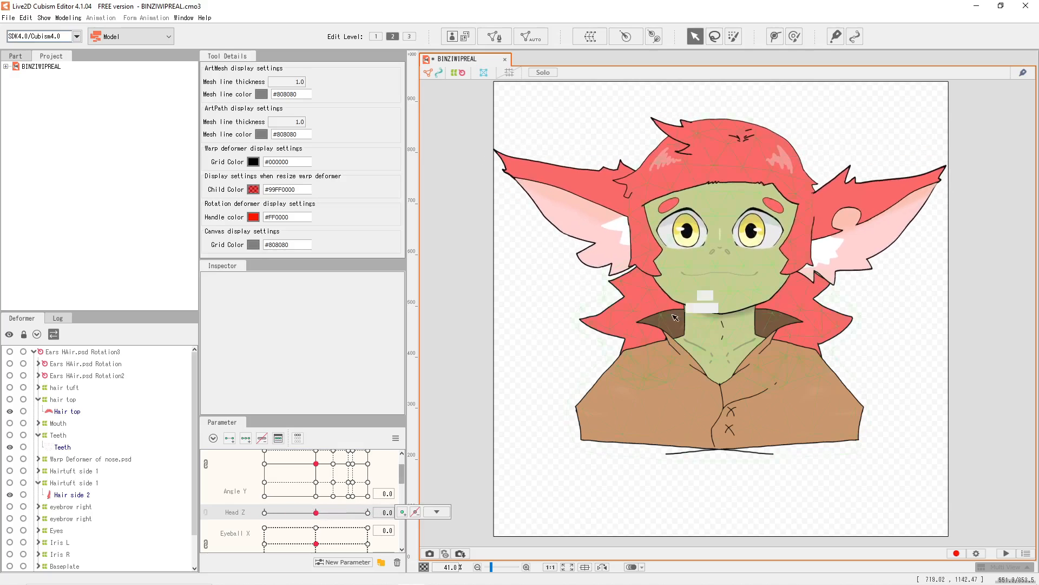
scroll(610, 299, "down", 3)
scroll(336, 480, "down", 6)
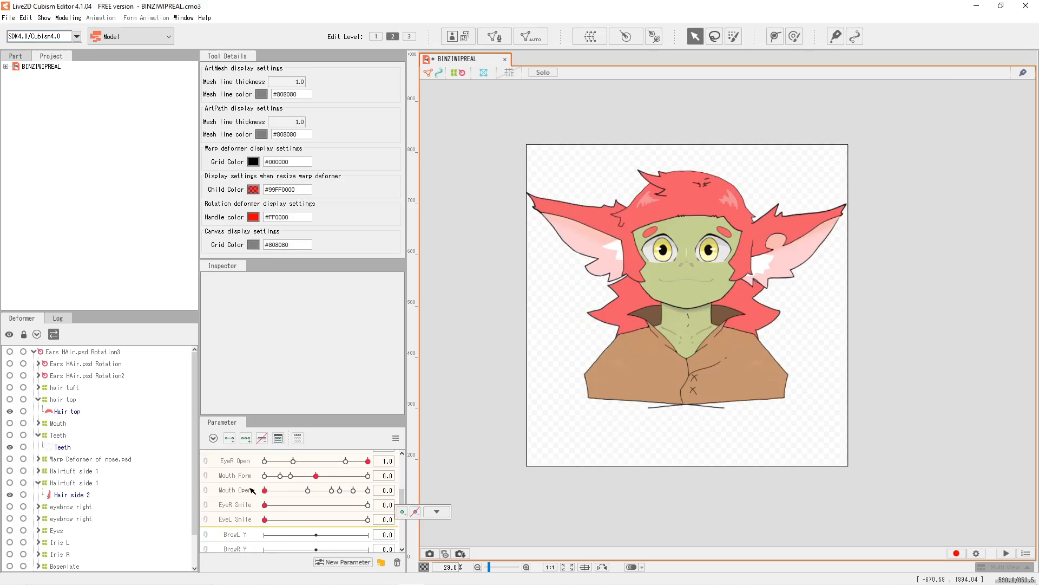
left_click_drag(265, 506, 274, 506)
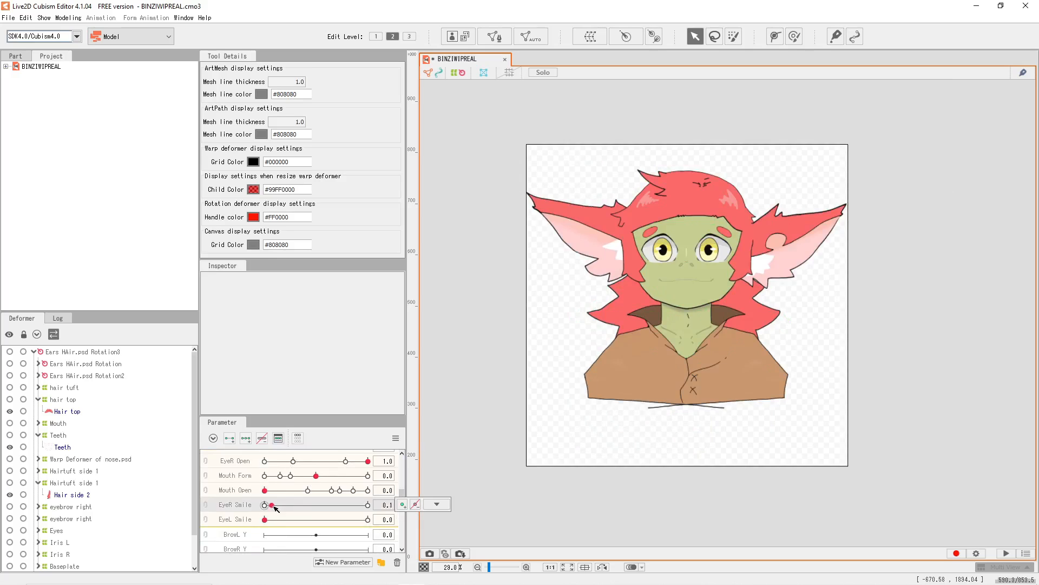
left_click(265, 490)
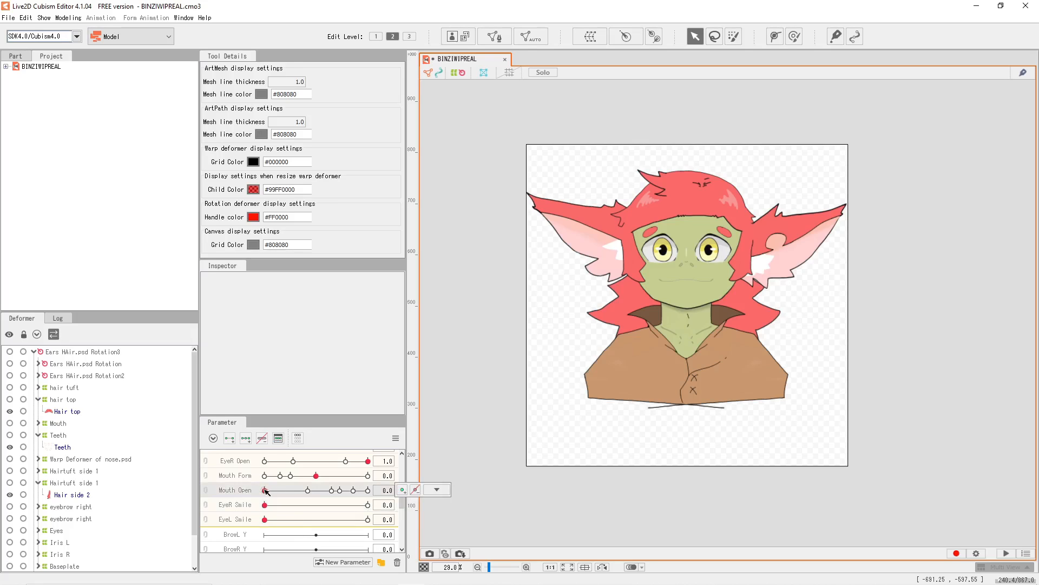
scroll(293, 492, "up", 3)
left_click_drag(366, 504, 413, 487)
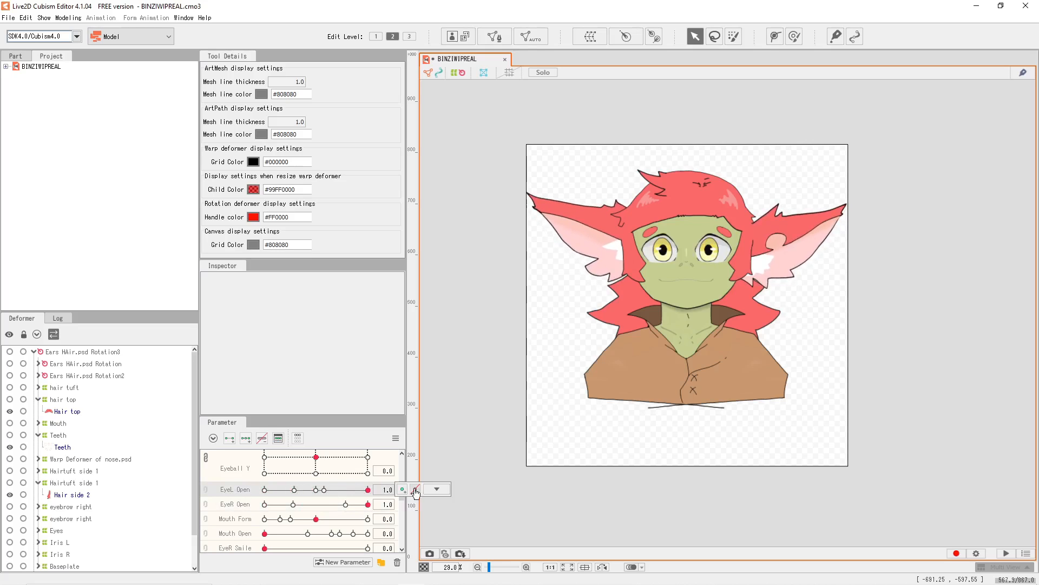
scroll(348, 497, "up", 3)
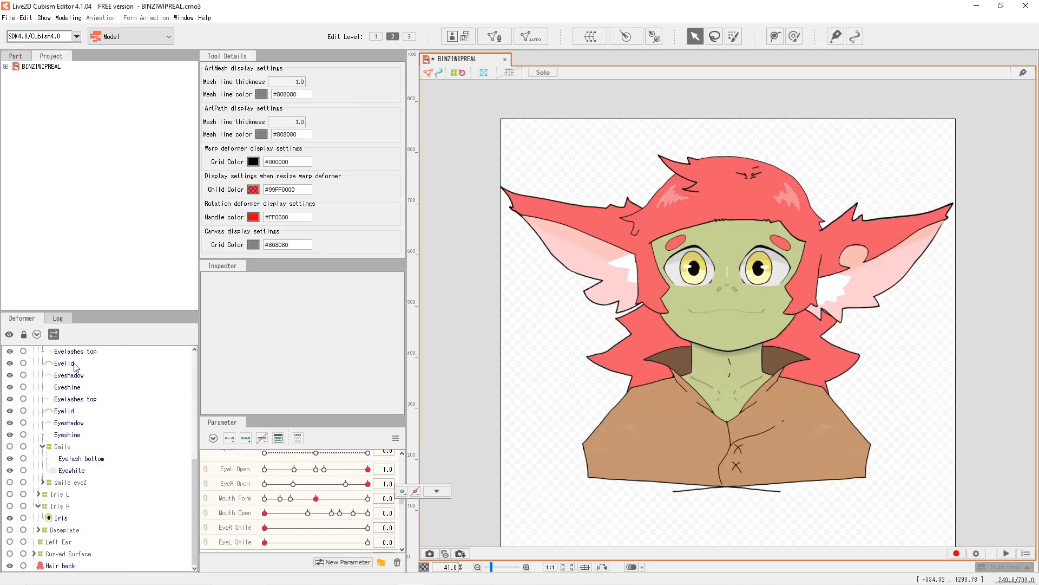
Inspect the properties of the top eyelashes, the Eyewhite and the Iris, including the ID used to clip the Iris.
left_click(79, 398)
scroll(80, 398, "up", 1)
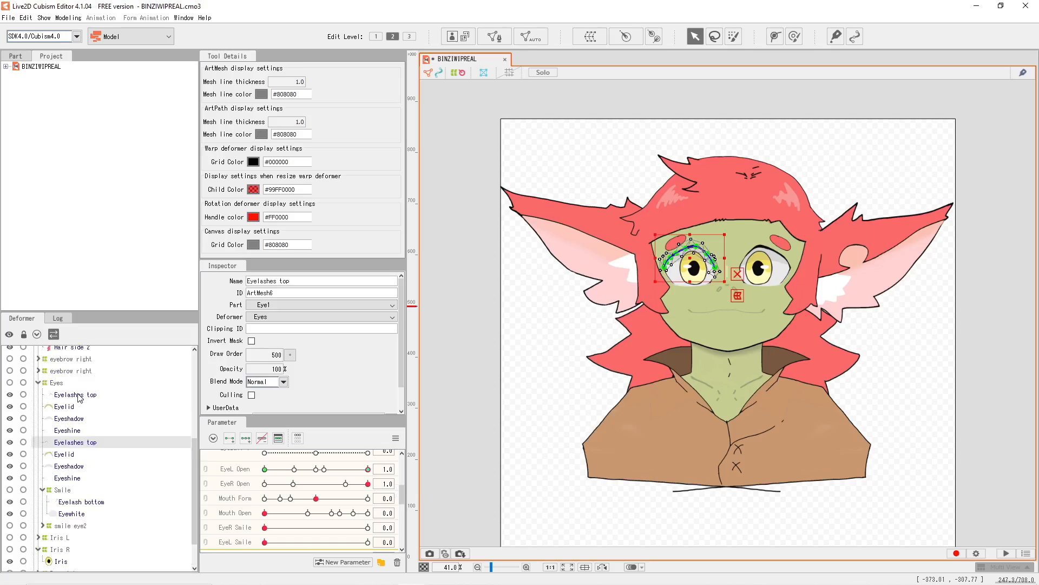
left_click(72, 513)
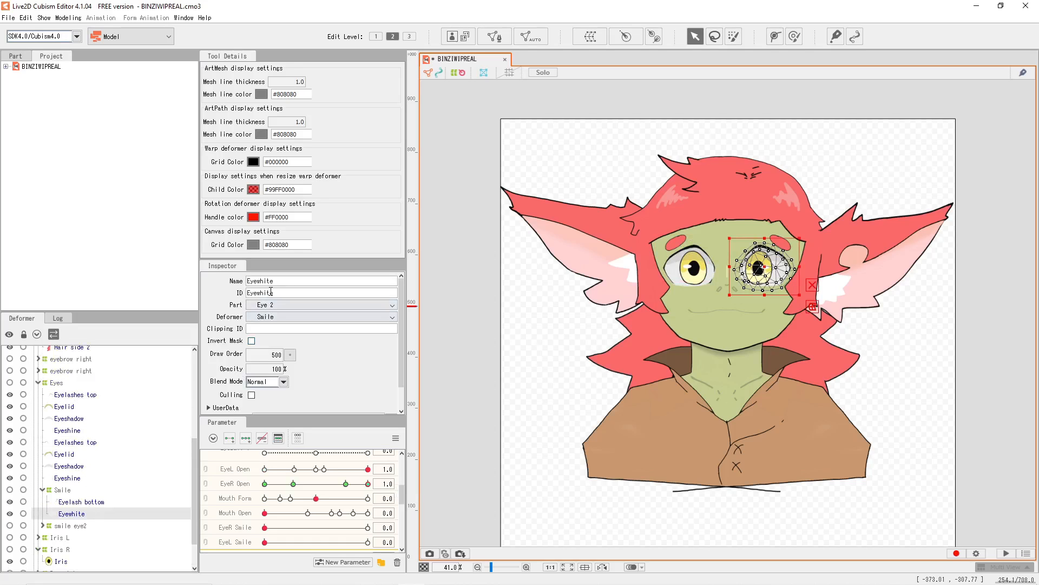
scroll(72, 490, "down", 1)
left_click(62, 518)
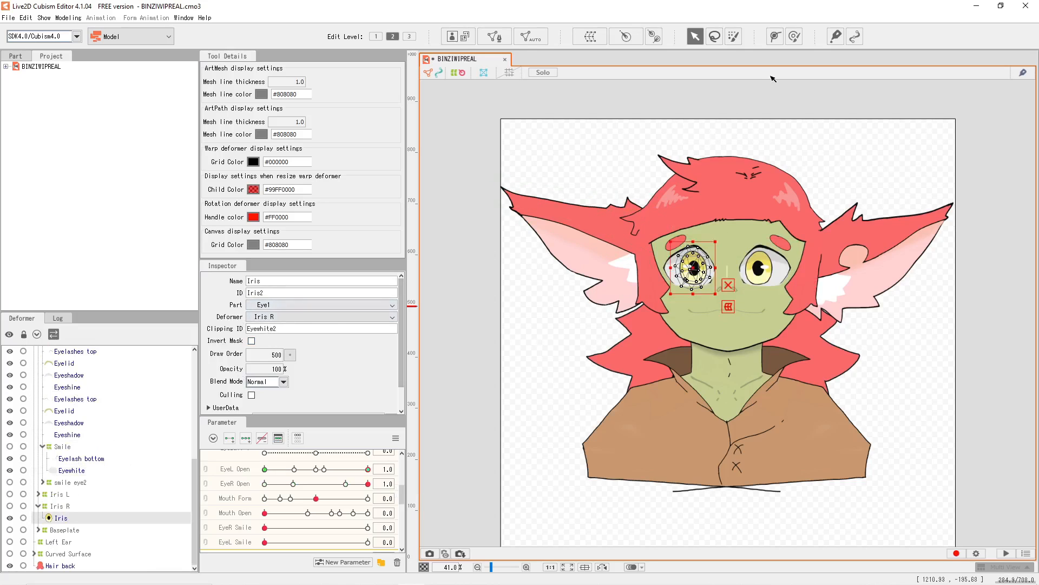
Draw a seven-point deform path on the Eye1 Eyelid mesh, following the upper lash line from one eye corner to the other.
left_click(65, 411)
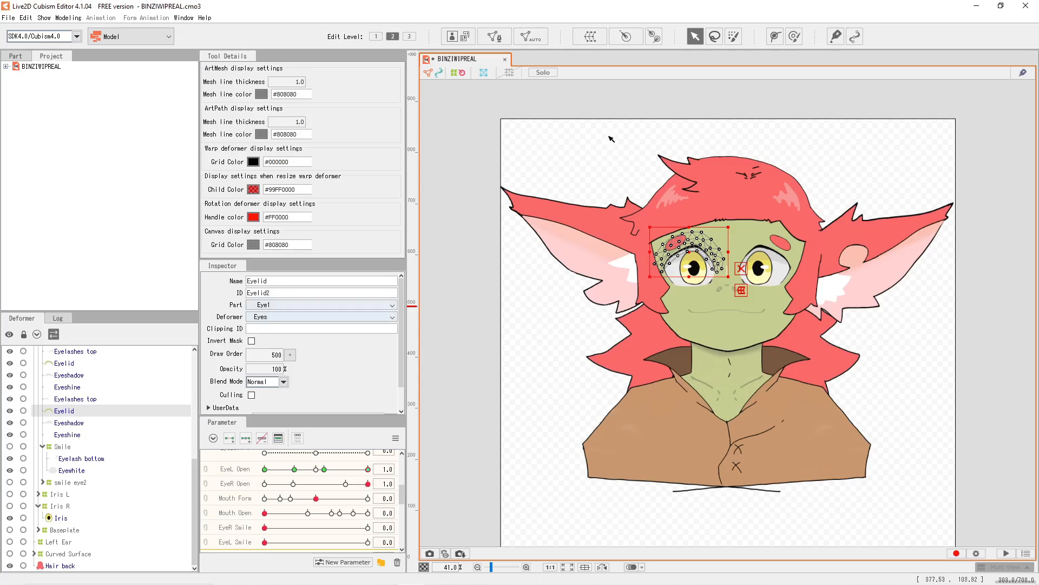
left_click(775, 36)
scroll(696, 262, "up", 8)
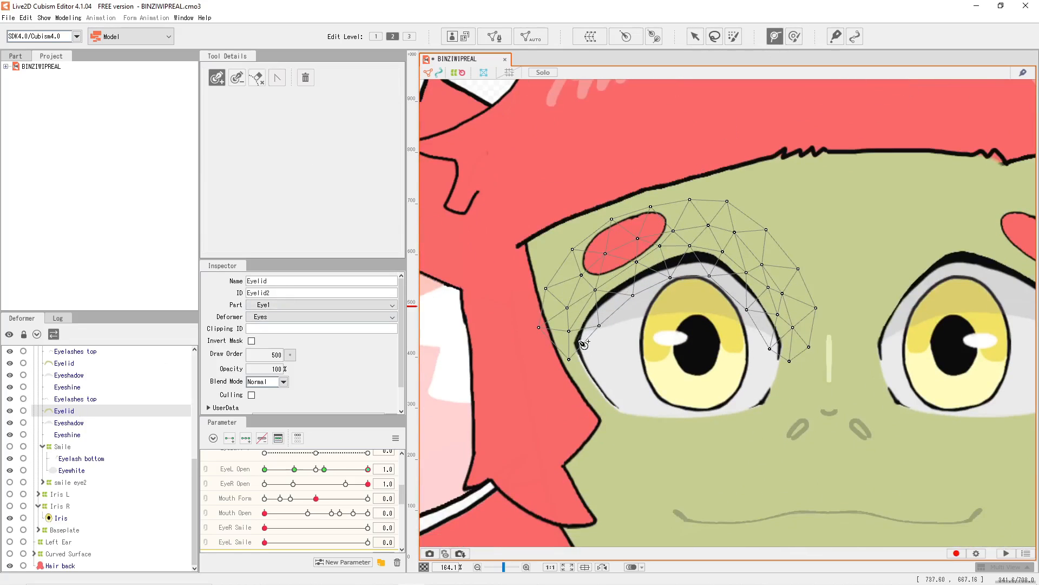
left_click(580, 337)
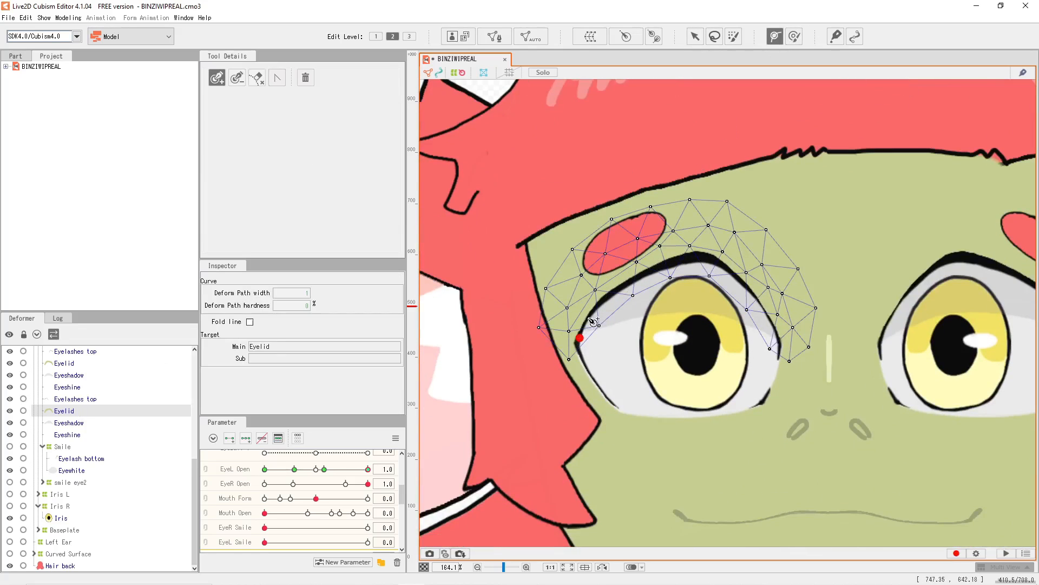
left_click(590, 314)
left_click(619, 287)
left_click(670, 265)
left_click(696, 260)
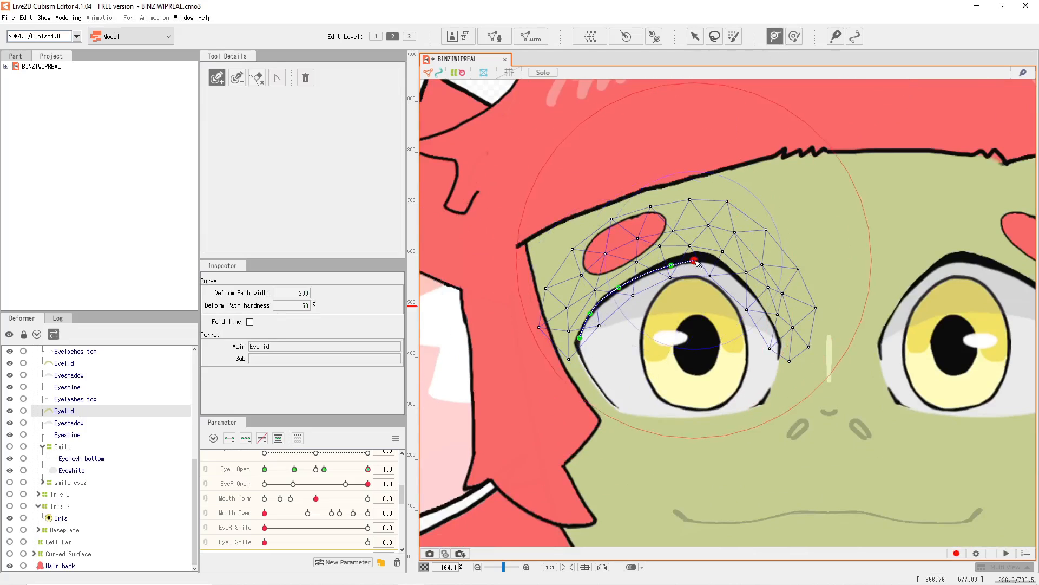
left_click(734, 275)
left_click(770, 324)
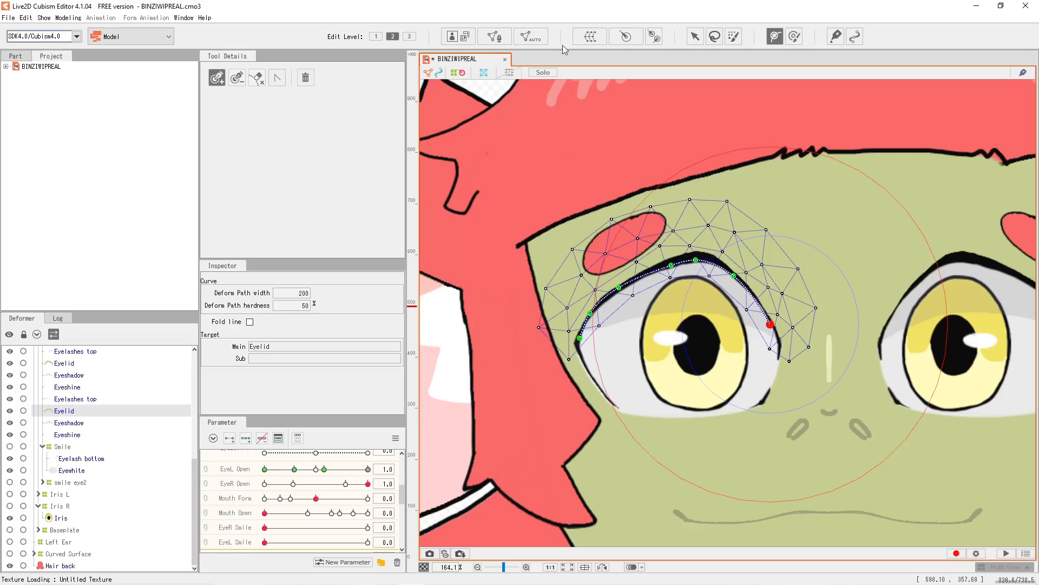
Switch back to the Arrow tool and check the Eyelid against the EyeL Open parameter, leaving it at 1.0.
left_click(696, 37)
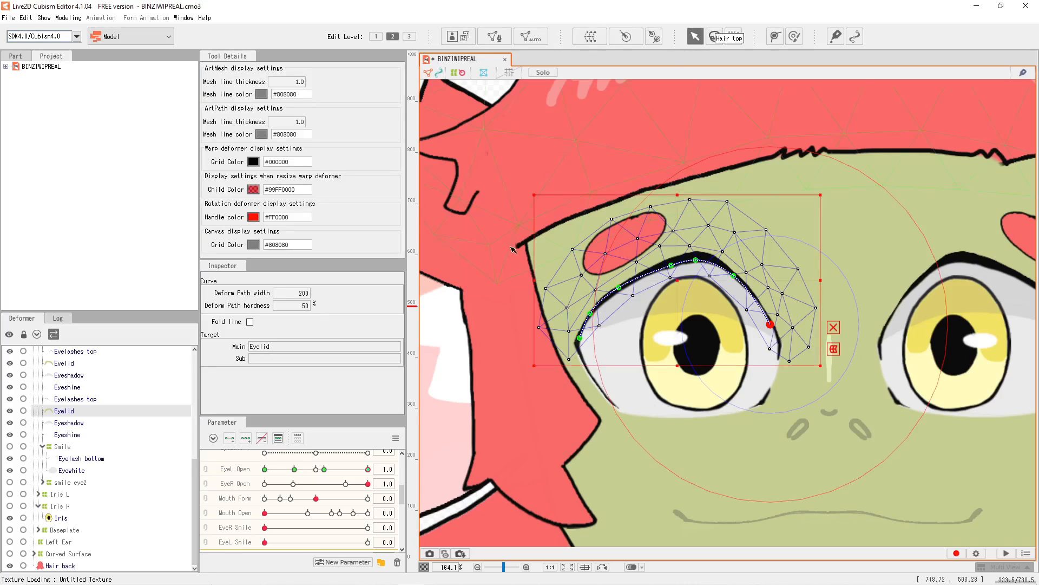
left_click(245, 476)
mouse_move(370, 473)
left_mouse_down()
mouse_move(221, 474)
mouse_move(324, 464)
mouse_move(251, 464)
mouse_move(370, 469)
left_mouse_up()
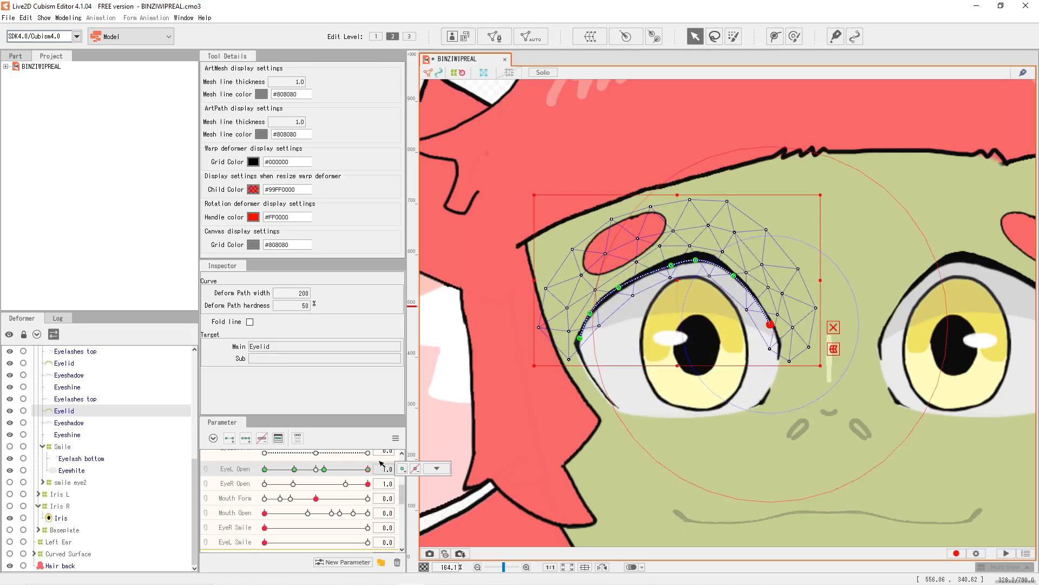
Create a warp deformer as parent of the Eye1 Eyewhite with 2 × 2 Bezier and 5 × 5 conversion divisions.
left_click(650, 281)
left_click(591, 37)
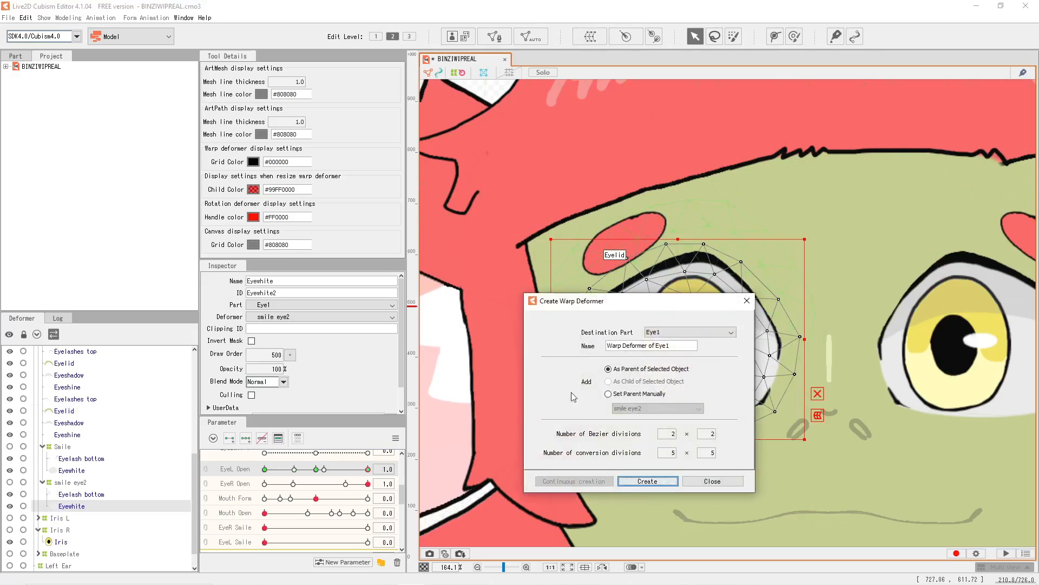
left_click(638, 484)
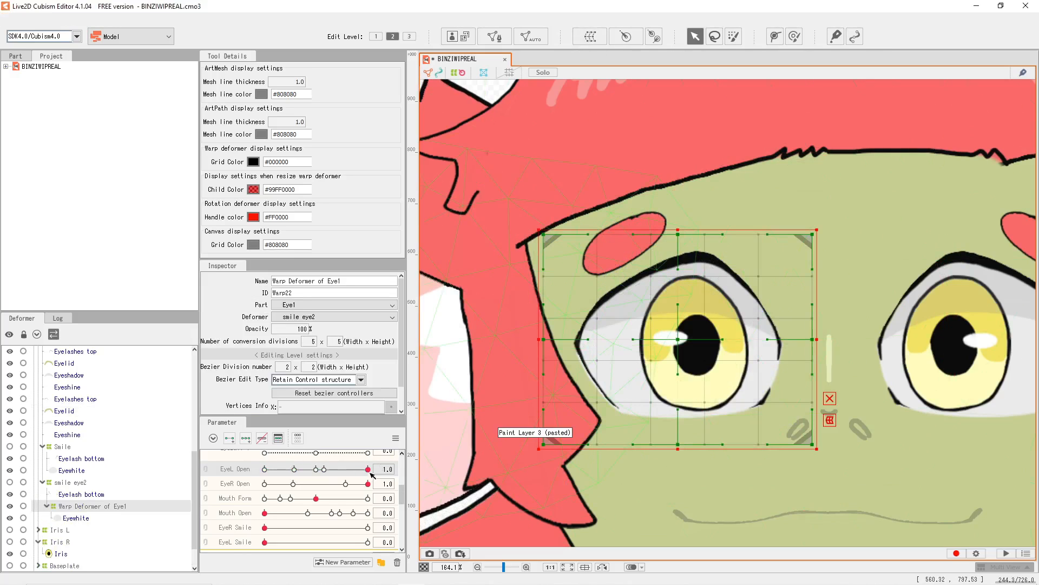
Preview the half-closed eye at EyeL Open 0.6 and return the parameter to 1.0.
left_click_drag(373, 474, 328, 469)
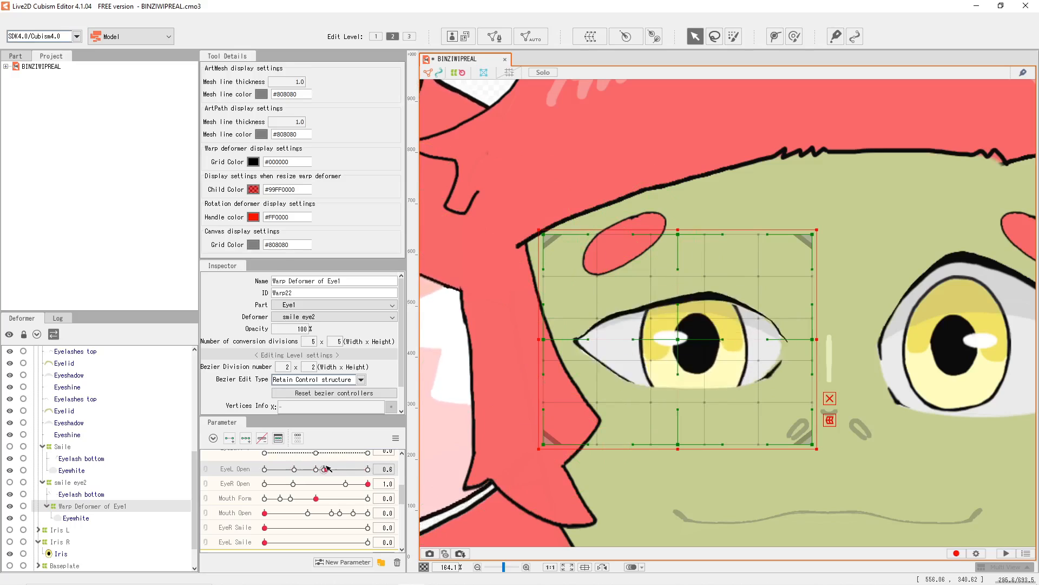
left_click_drag(328, 469, 374, 470)
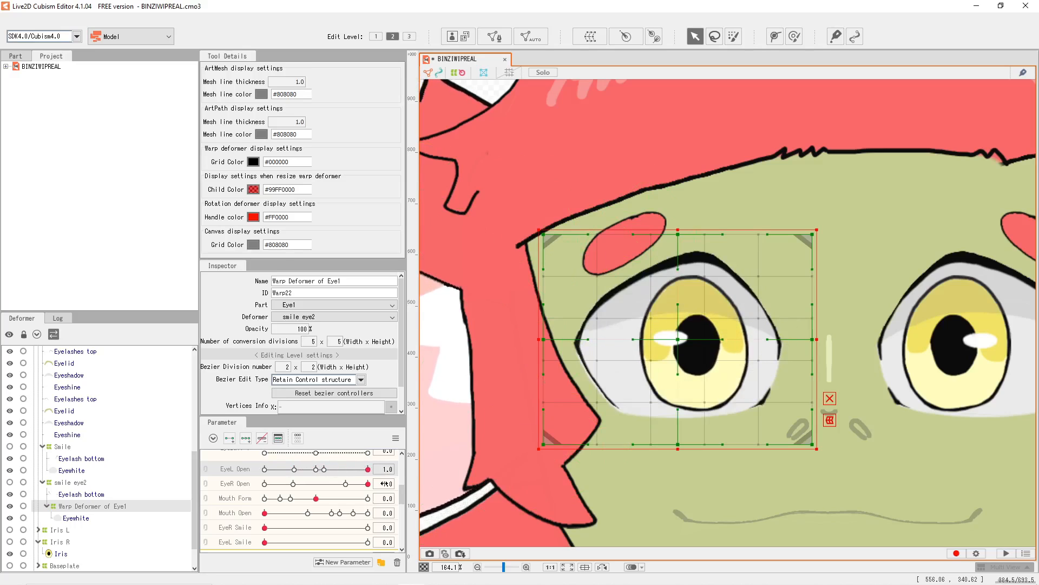
scroll(493, 387, "down", 4)
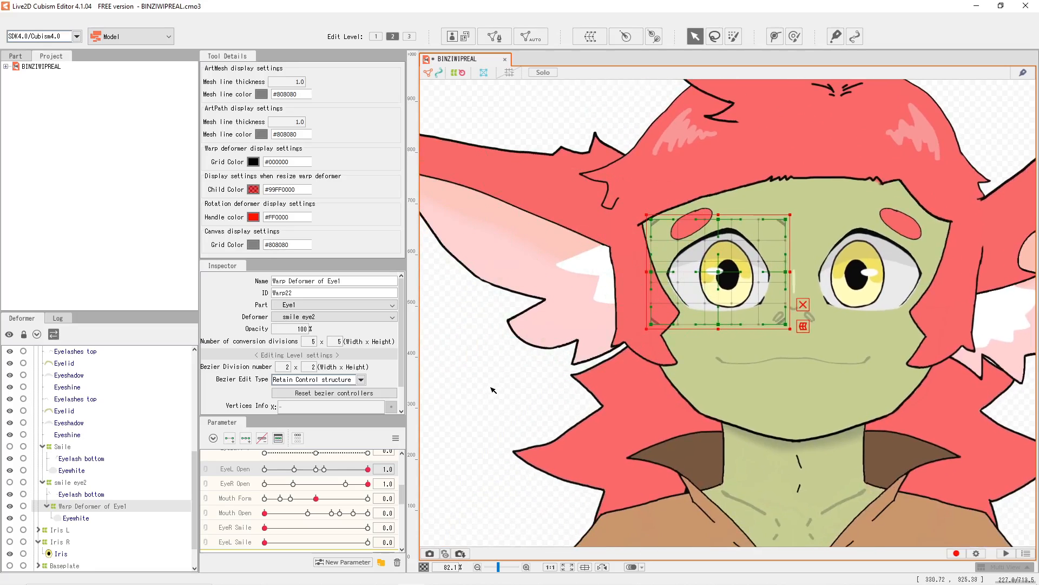
double_click(245, 486)
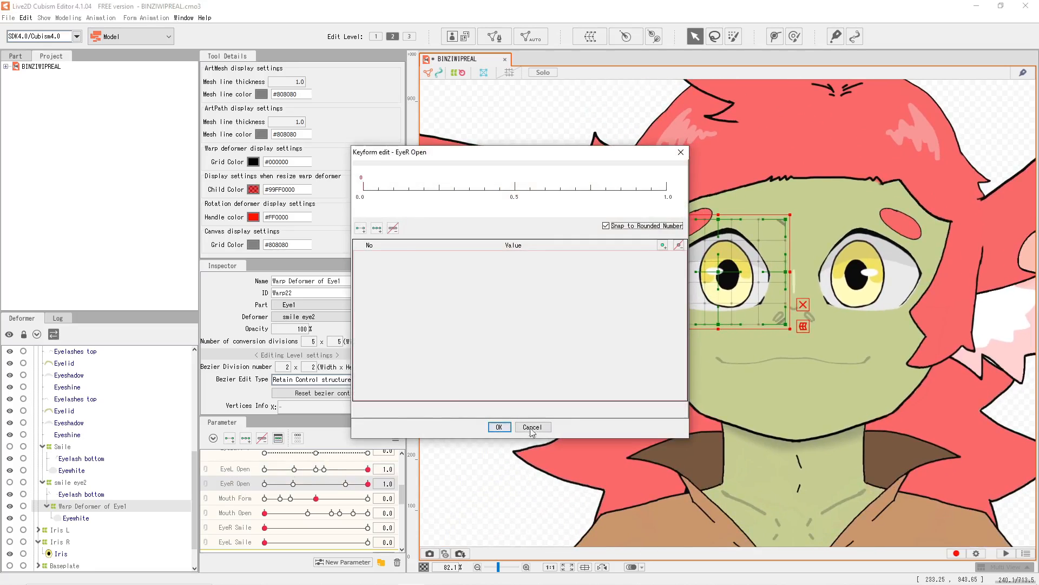
left_click(532, 429)
double_click(236, 480)
left_click(532, 429)
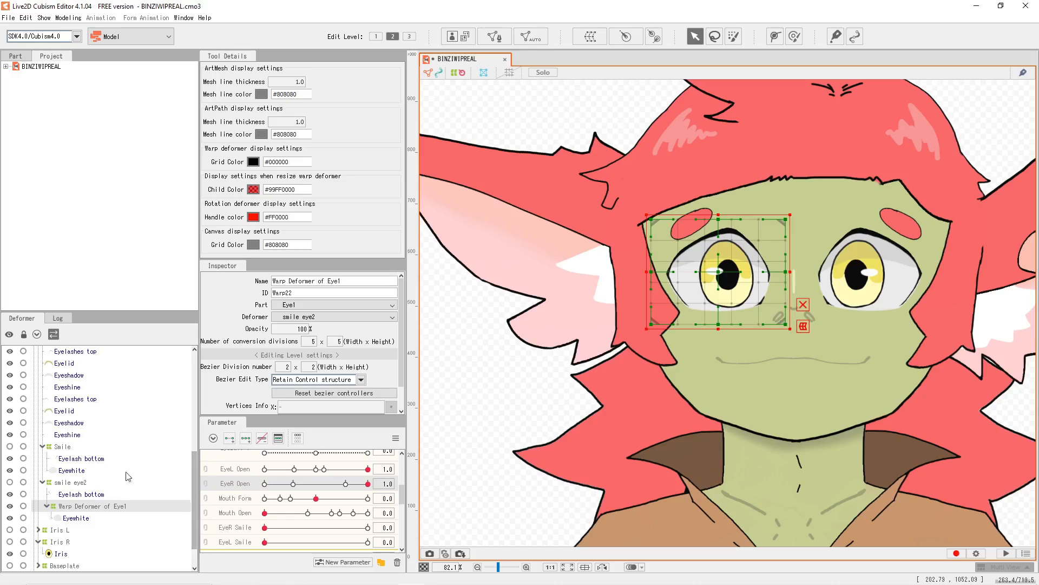
Undo the warp deformer added to the Eye1 Eyewhite and the deform path drawn on the Eye1 Eyelid.
left_click(515, 385)
key("ctrl+z")
key("ctrl+z")
key("ctrl+z")
key("ctrl+z")
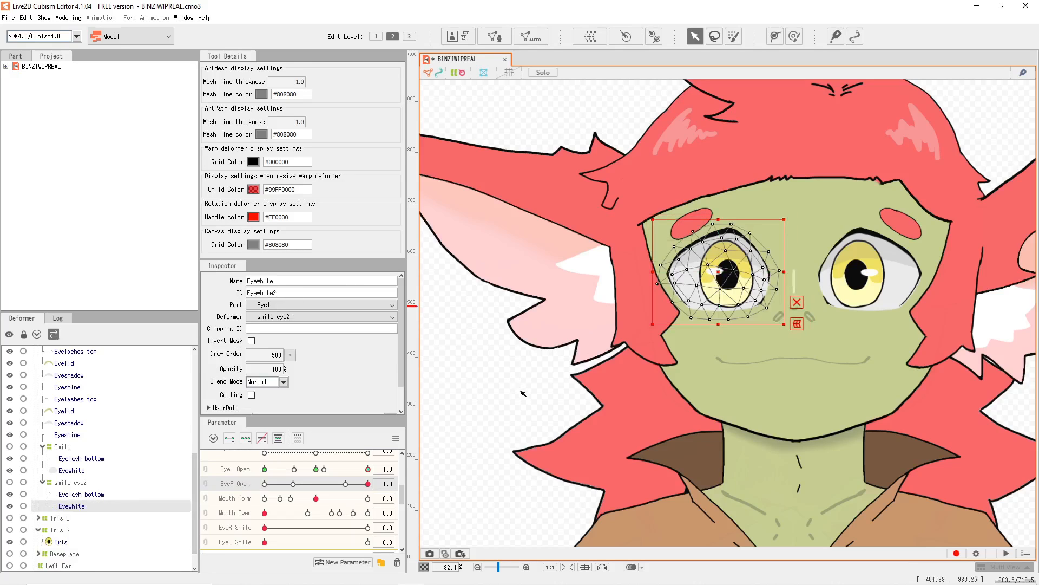
key("ctrl+z")
key("ctrl+z")
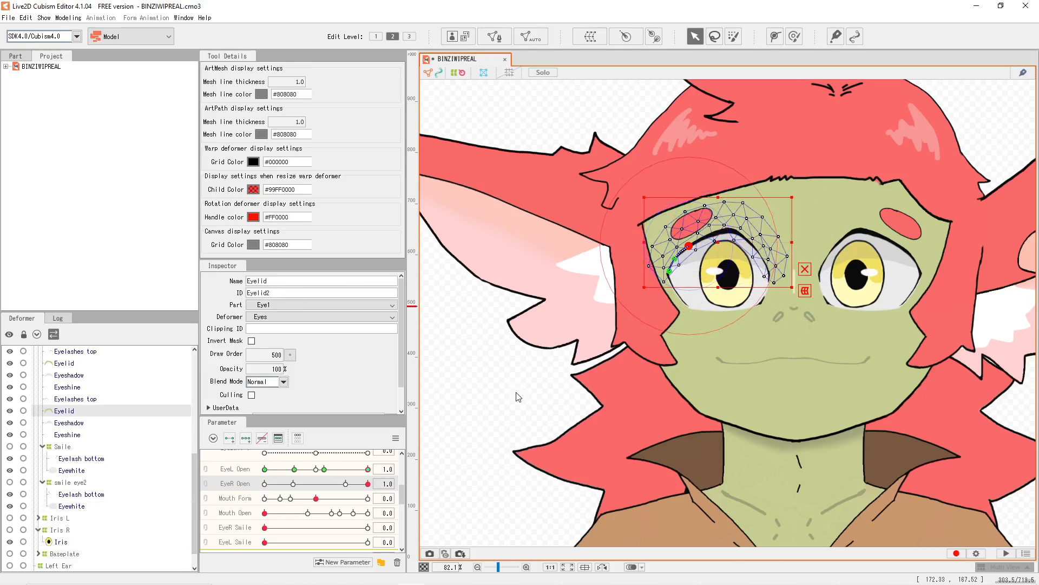
key("ctrl+z")
key("ctrl+z")
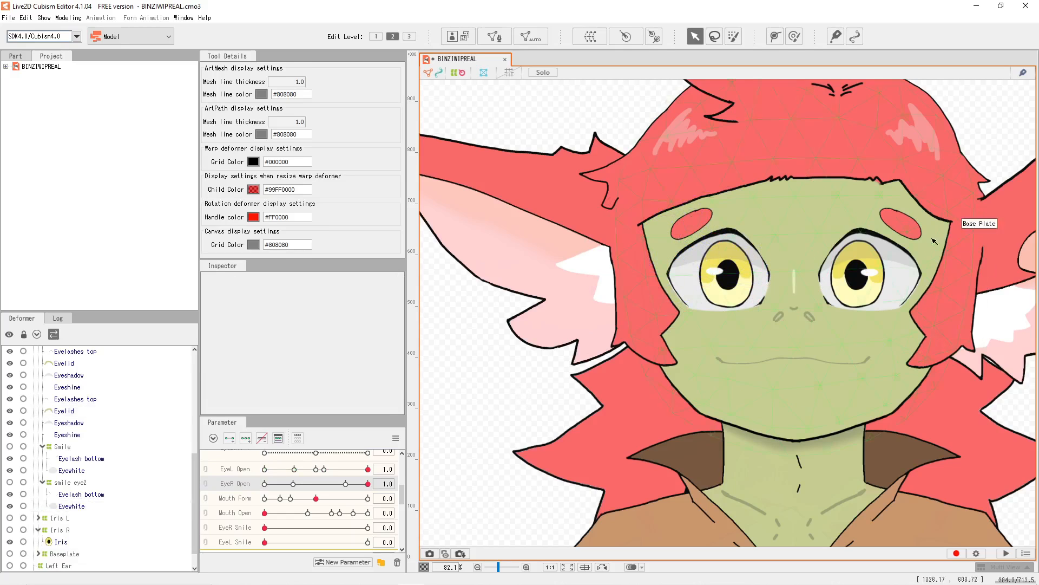
Inspect the Eye 2 Eyeshadow and the deform path on the Eye 2 Eyelid, and clear the selection.
left_click(854, 239)
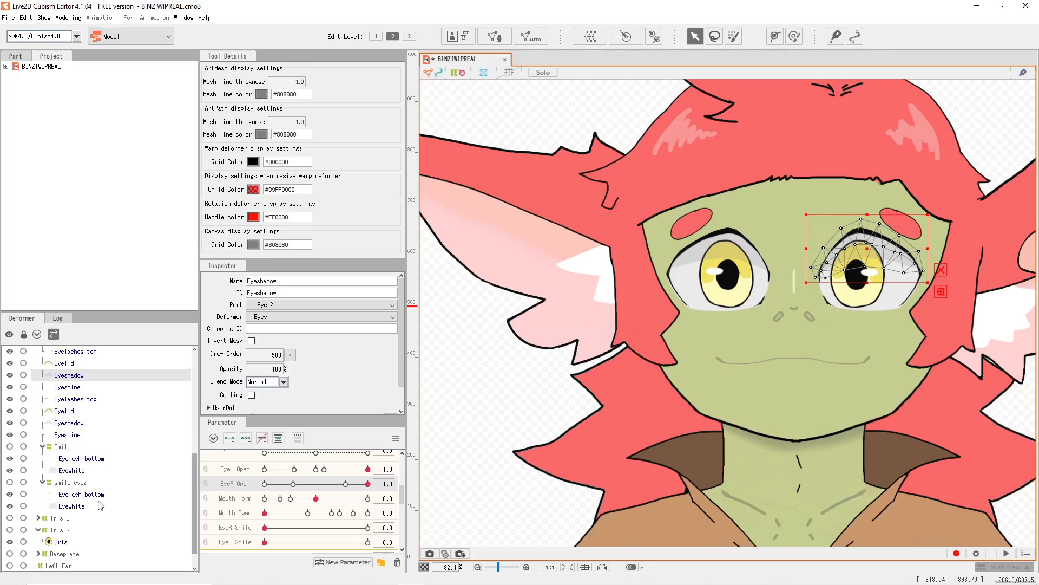
scroll(90, 437, "up", 1)
left_click(90, 407)
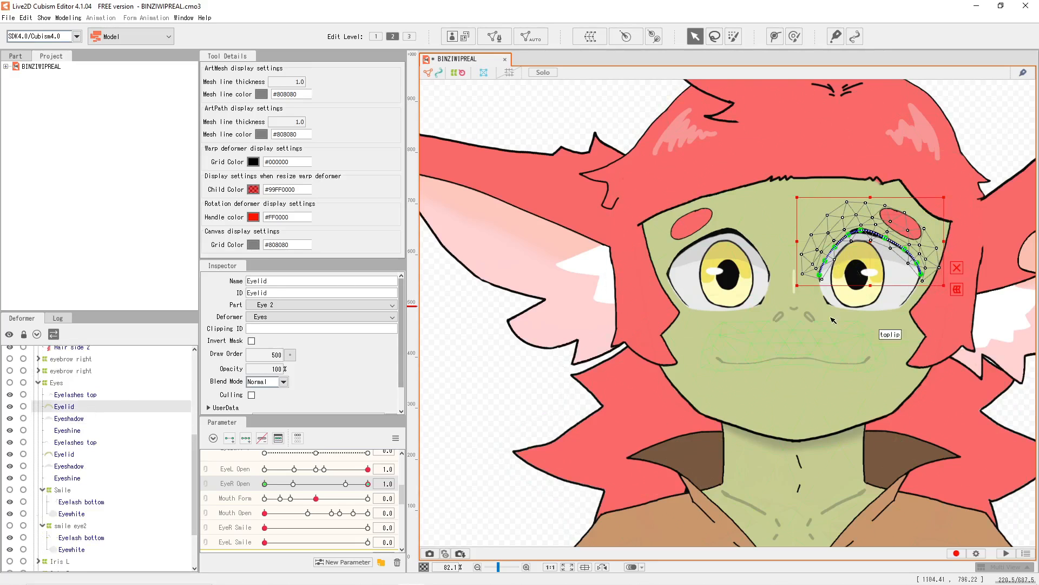
left_click(451, 379)
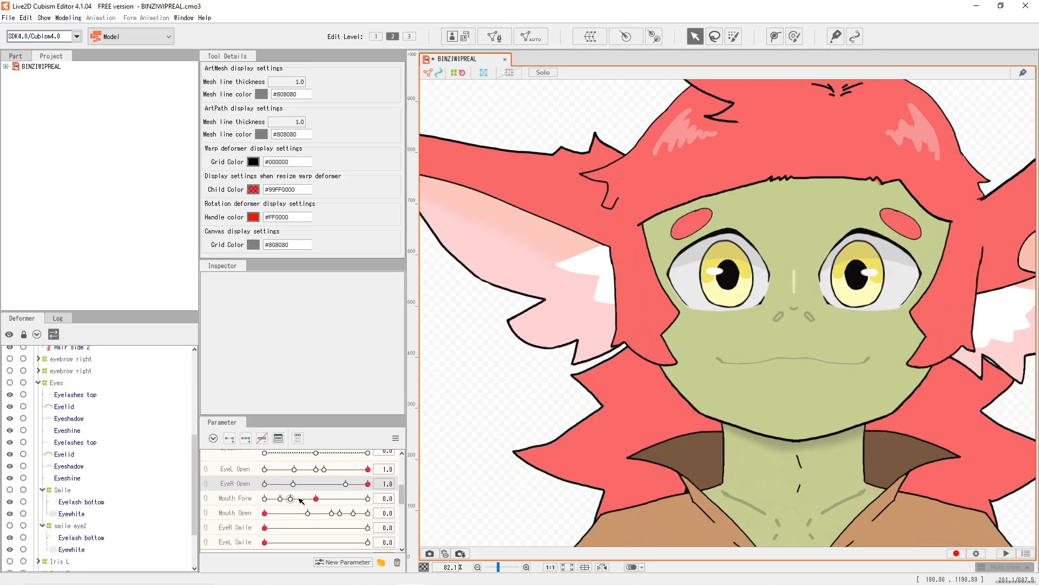
Preview the wide-open mouth with Mouth Form and Mouth Open both at 1.0, keeping the Arrow tool active.
left_click(286, 499)
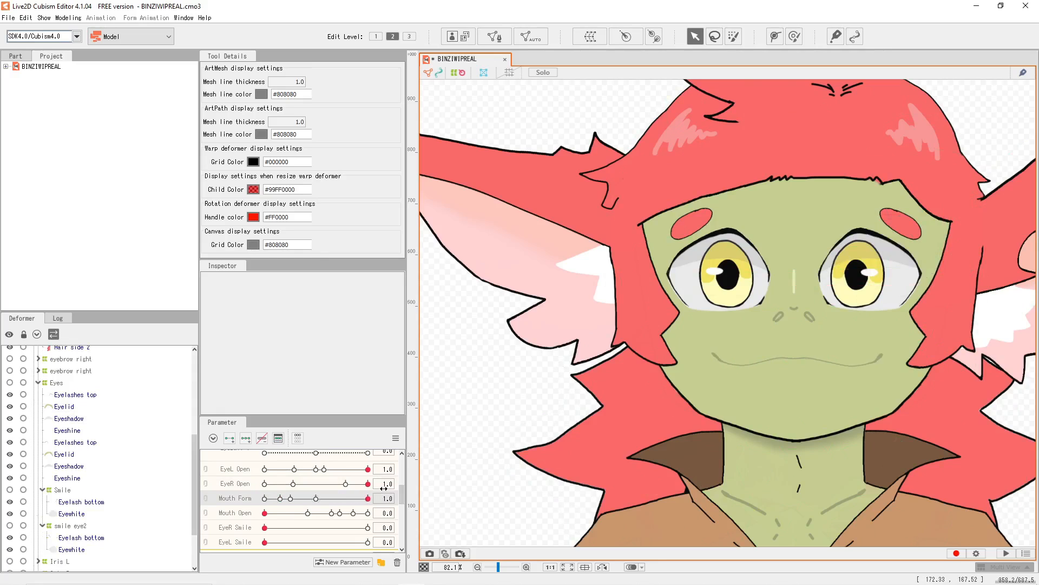
left_click_drag(265, 512, 368, 512)
left_click(775, 38)
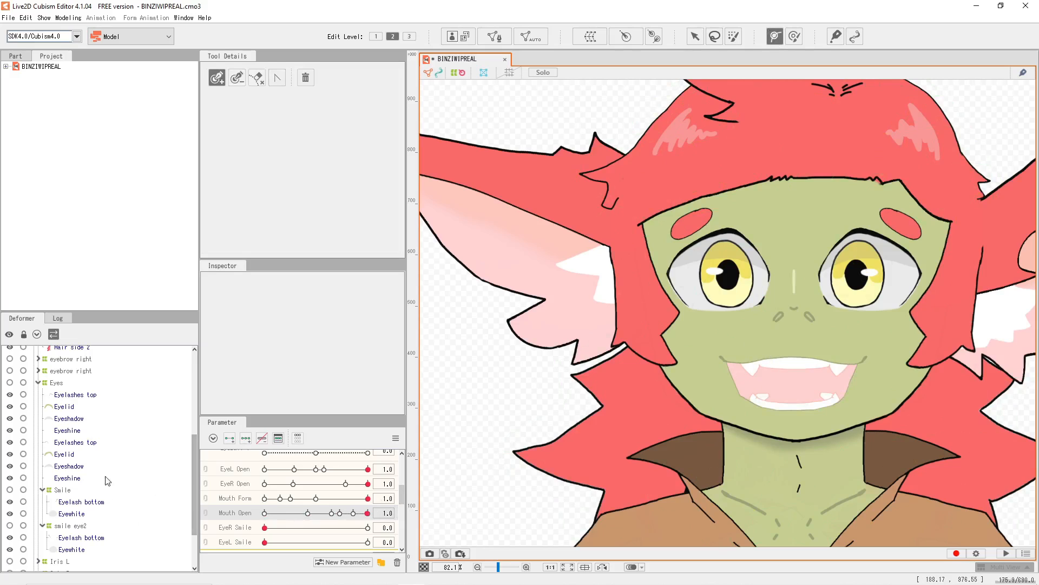
scroll(107, 481, "up", 2)
left_click(694, 43)
scroll(75, 433, "up", 2)
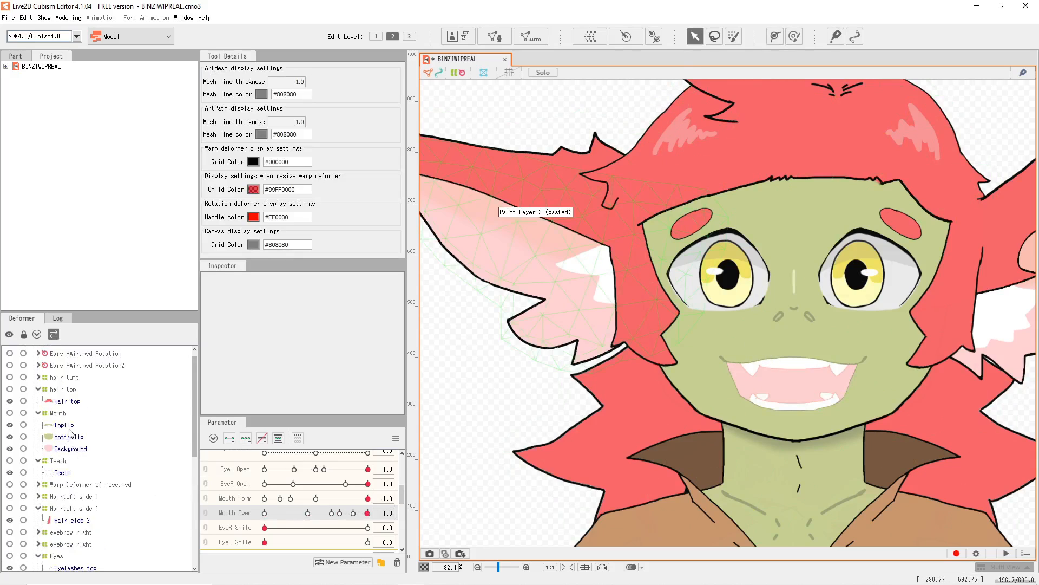
Inspect the deform paths on the toplip and bottomlip meshes, leaving the toplip selected.
left_click(64, 425)
left_click(75, 437)
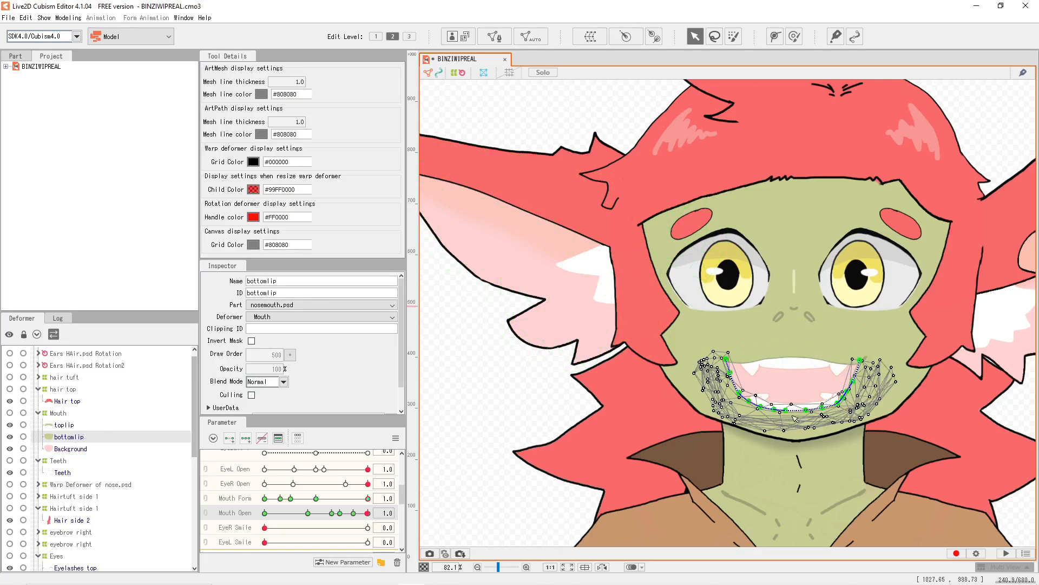
left_click(98, 426)
Combine Mouth Form and Mouth Open, preview the mouth at -0.6 and 0.3, and separate the two parameters again.
left_click_drag(364, 516, 307, 512)
left_click(207, 499)
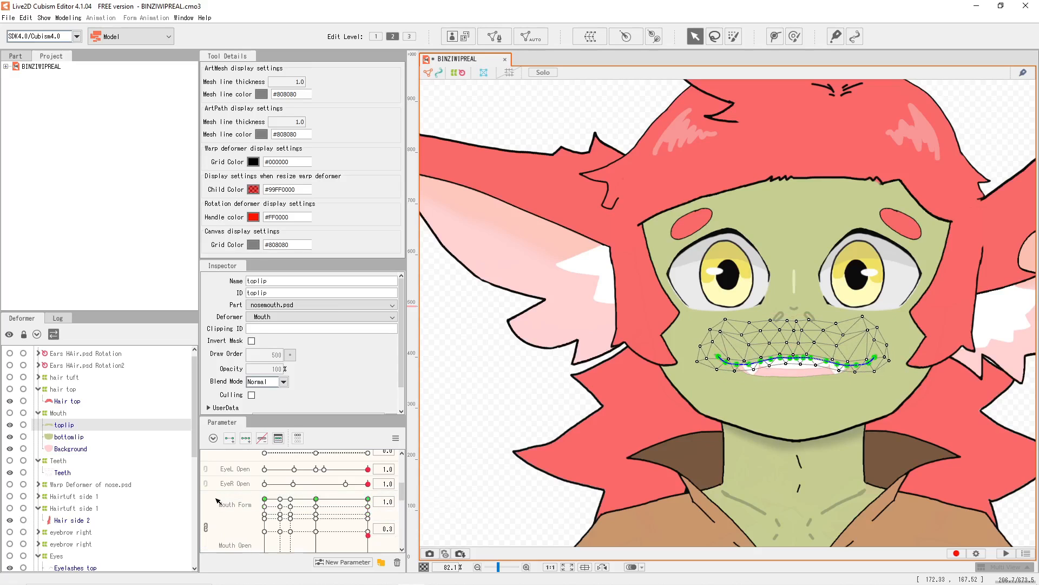
left_click_drag(367, 531, 377, 504)
left_click(207, 526)
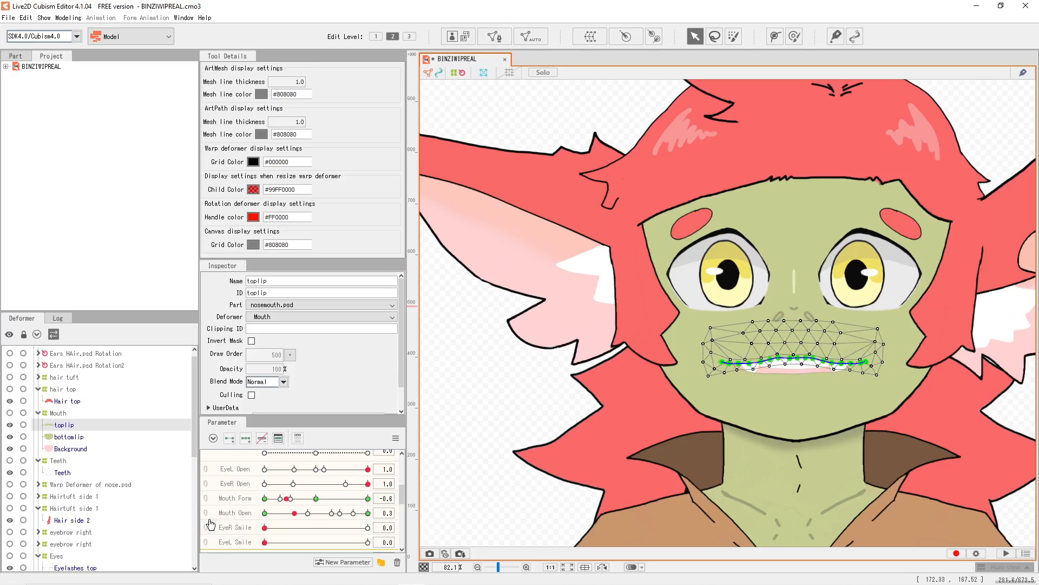
scroll(242, 486, "up", 5)
scroll(243, 487, "down", 1)
scroll(246, 485, "up", 6)
scroll(254, 495, "down", 4)
scroll(255, 494, "up", 3)
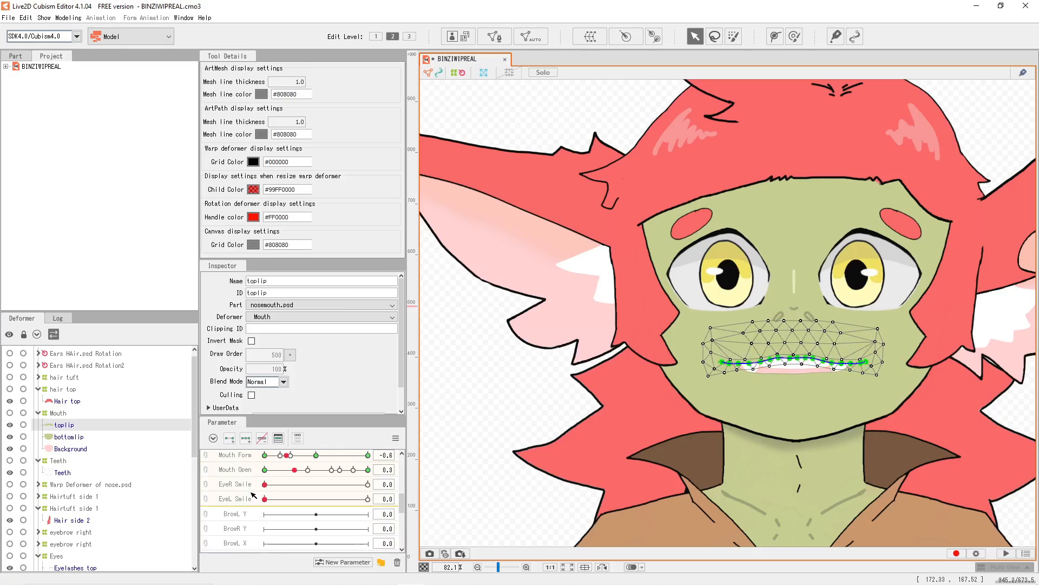
Deselect the toplip and reset Mouth Form and Mouth Open to 0.0.
left_click(508, 410)
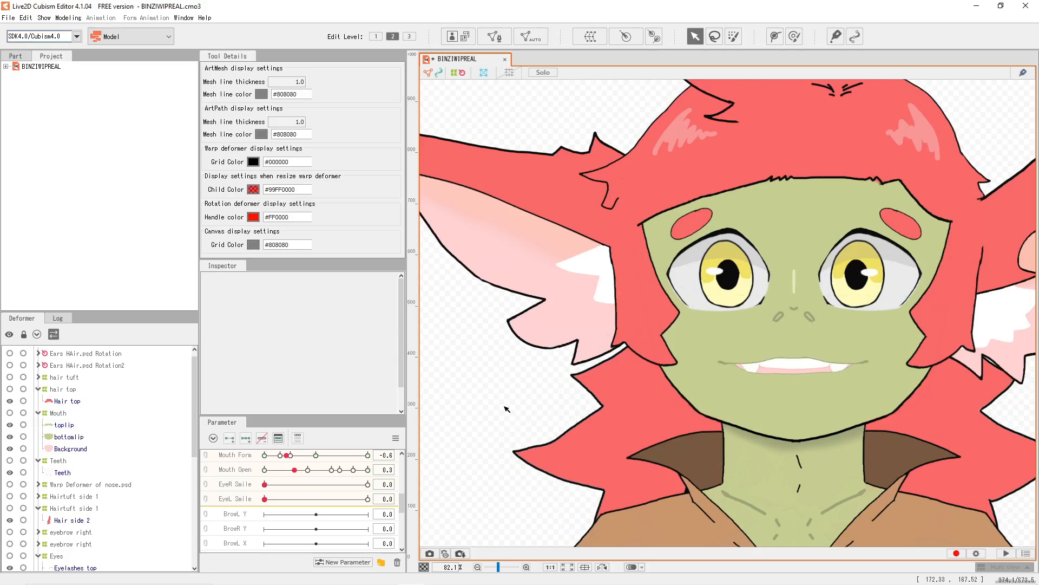
scroll(311, 479, "up", 3)
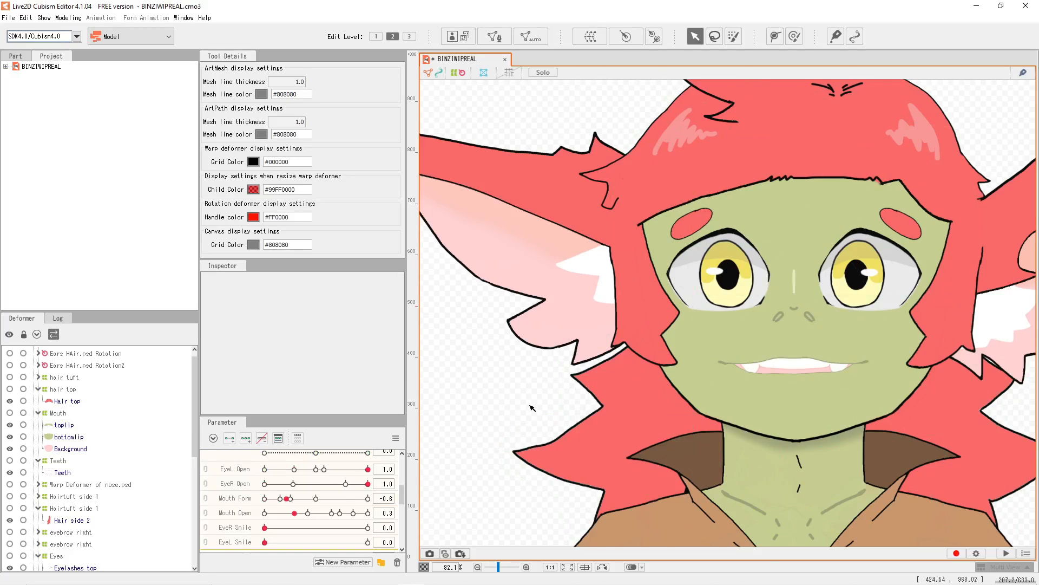
scroll(532, 407, "down", 5)
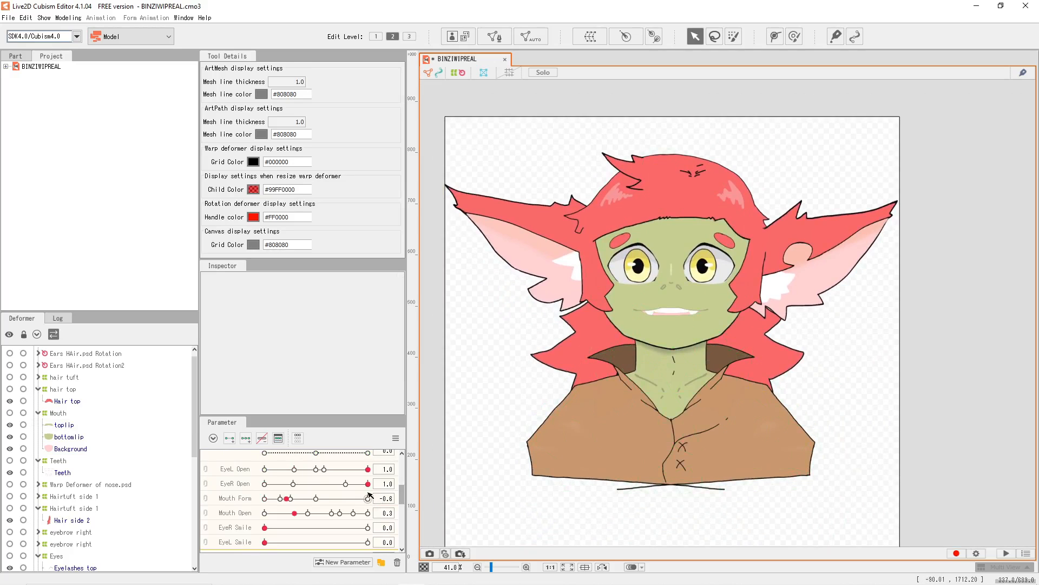
left_click(316, 499)
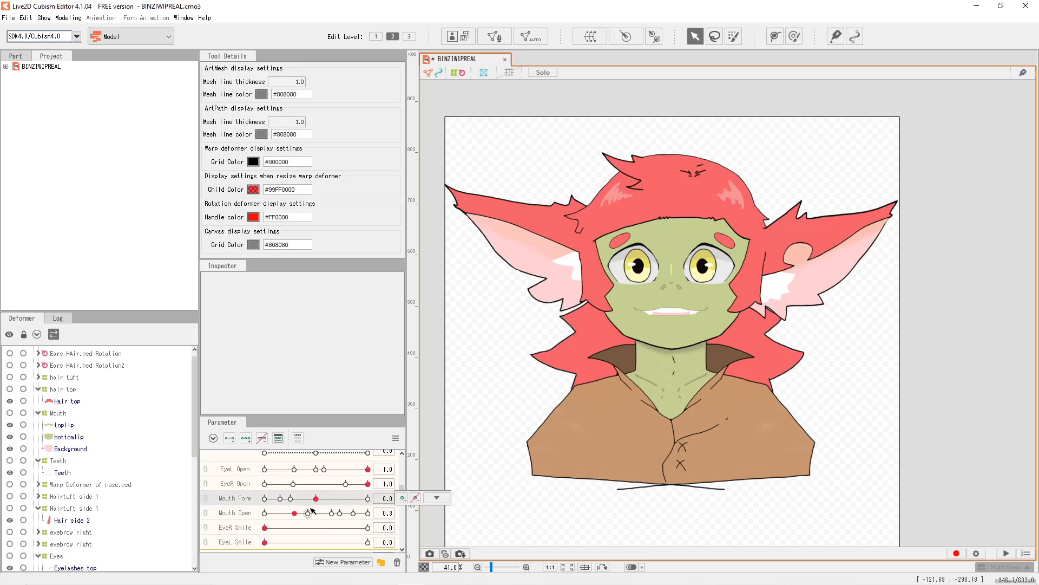
left_click_drag(294, 514, 255, 523)
scroll(329, 489, "up", 10)
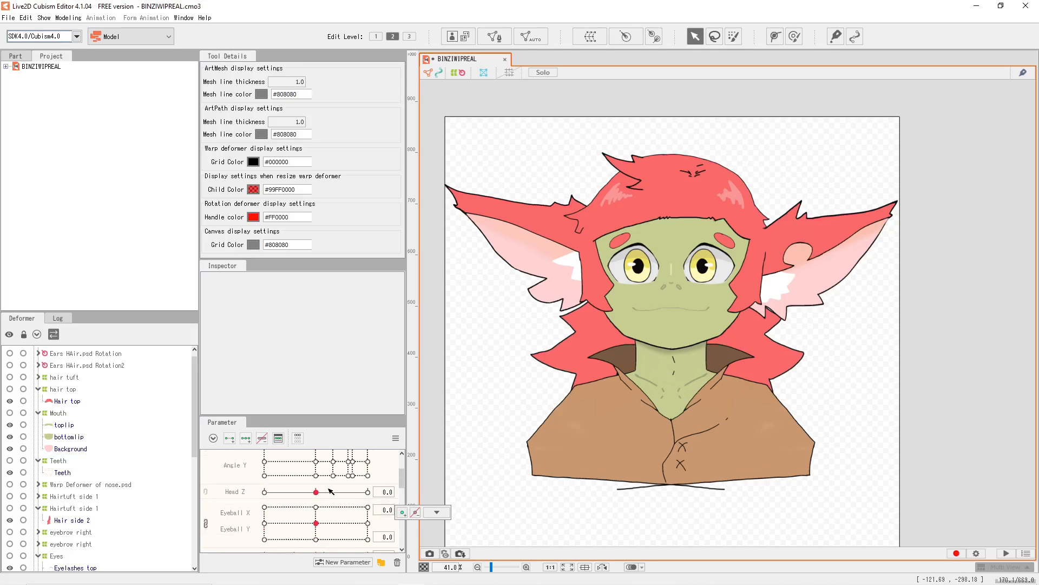
Select the Hair side 2 mesh and preview its swing with Hair Move Side, returning the parameter to 0.0.
scroll(332, 490, "down", 6)
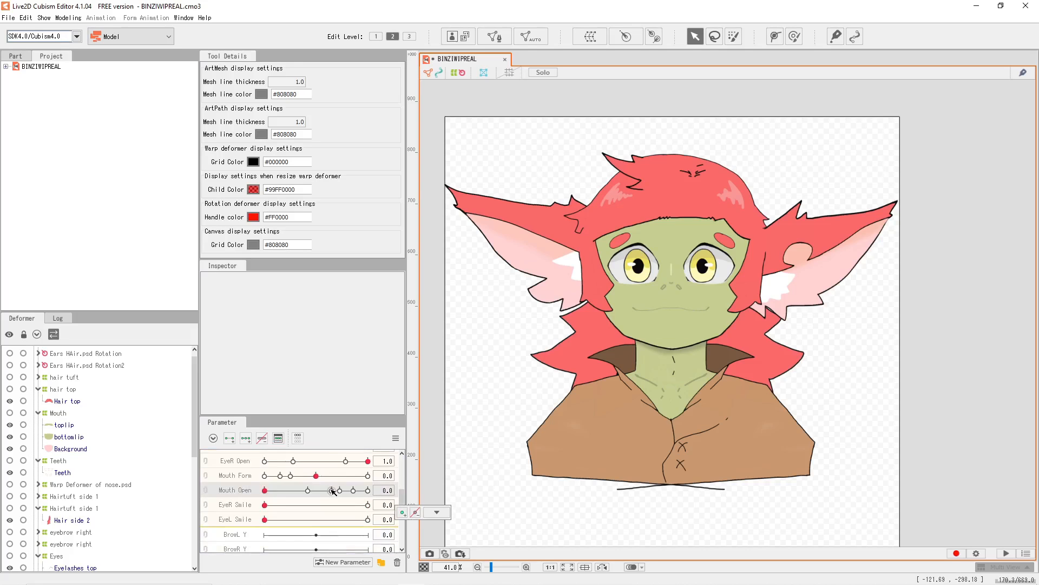
left_click(747, 289)
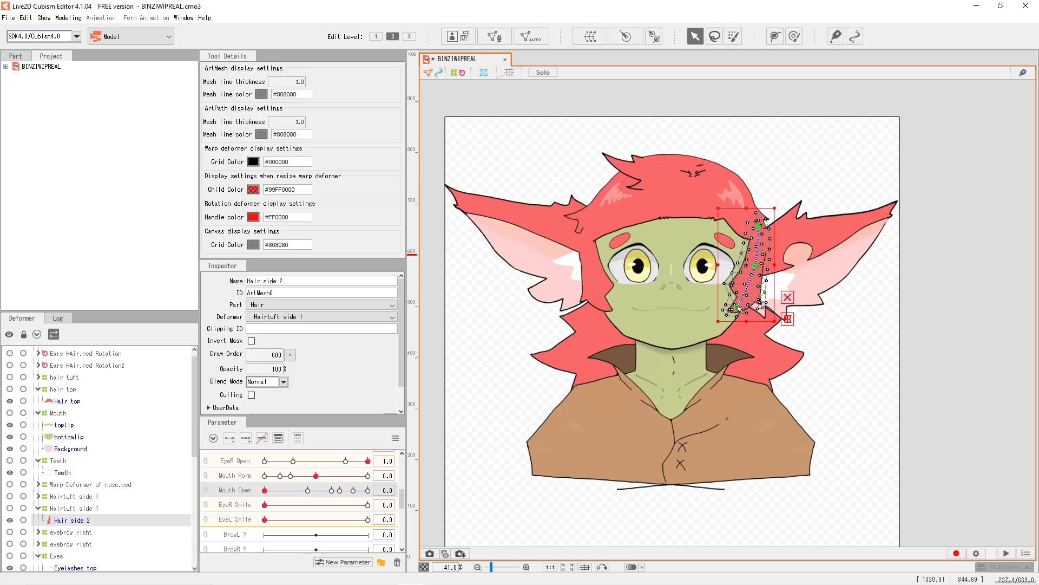
scroll(261, 474, "down", 5)
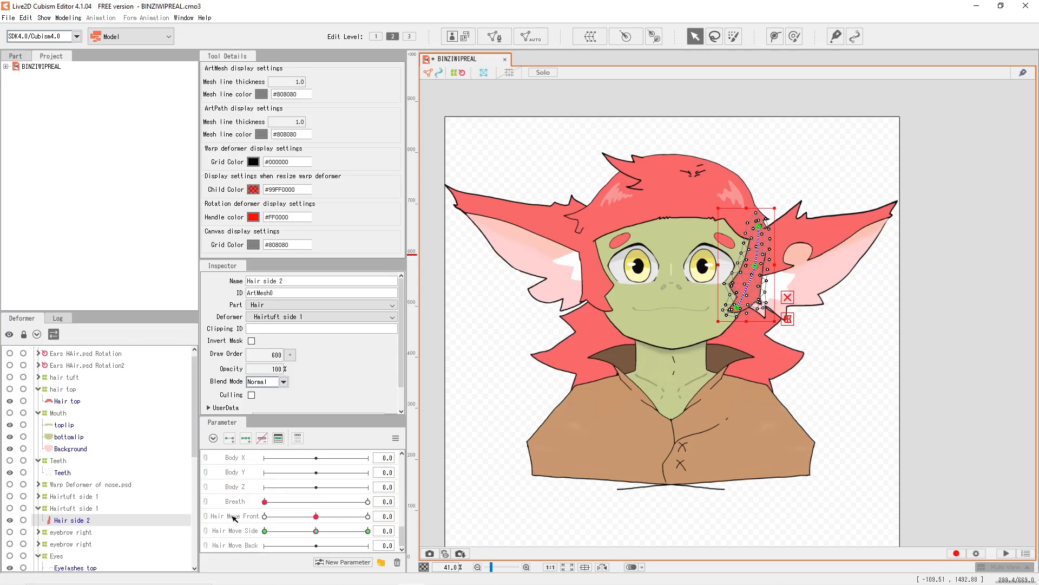
left_click(247, 531)
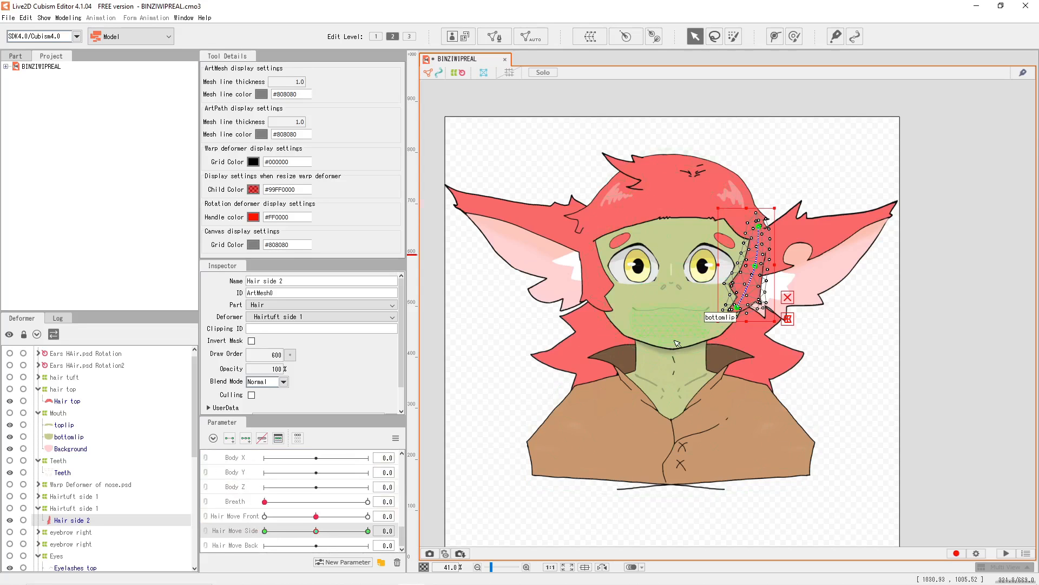
scroll(676, 342, "up", 4)
left_click_drag(316, 530, 353, 532)
scroll(601, 381, "up", 2)
left_click_drag(601, 381, 680, 382)
scroll(671, 383, "down", 3)
left_click_drag(353, 533, 315, 533)
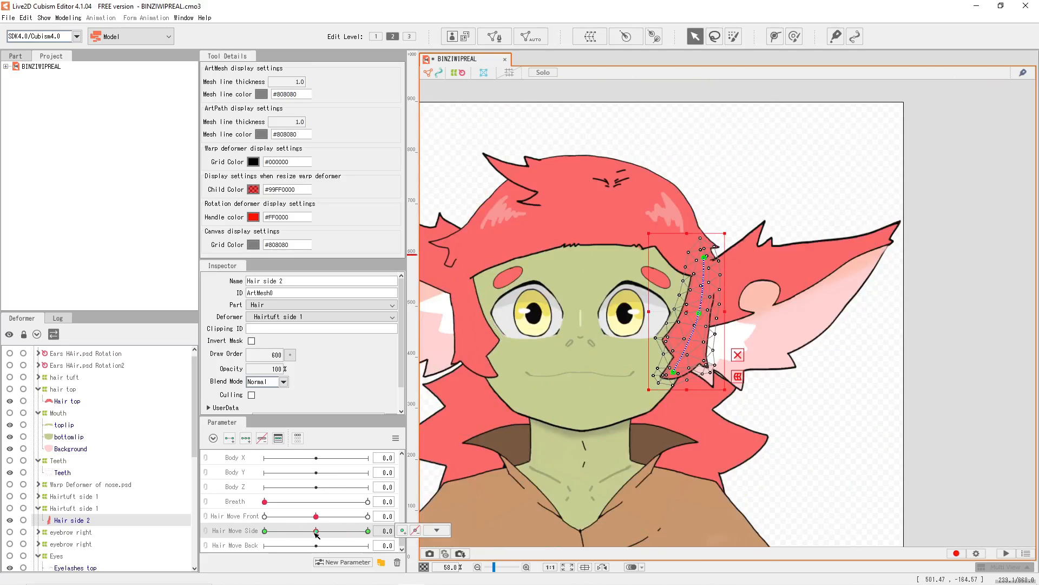
left_click_drag(566, 413, 616, 387)
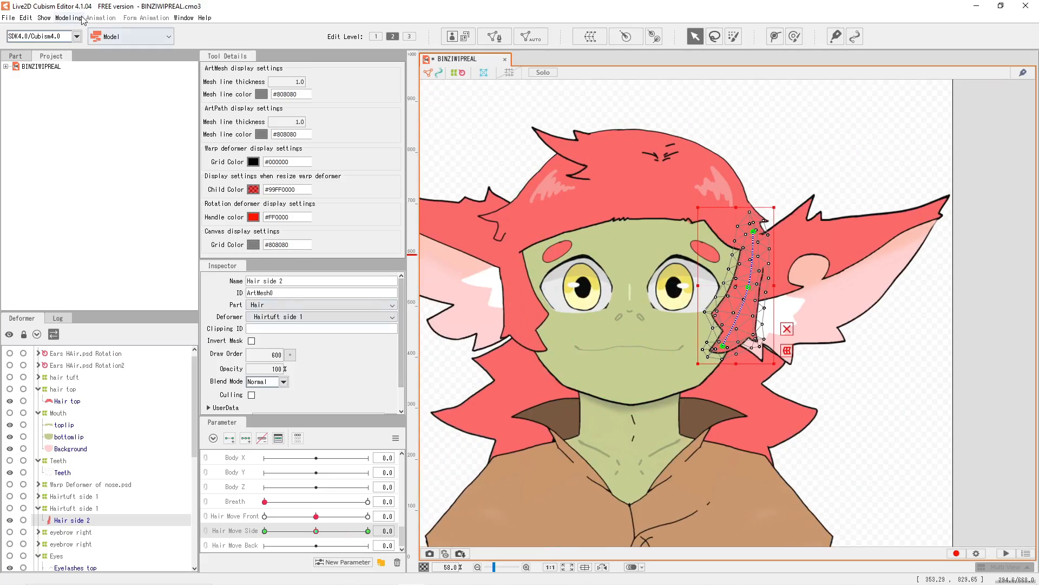
Open the Physics/Scene Blending Settings, test the hair physics on the preview model, and show the headmovement group's input settings.
left_click(80, 18)
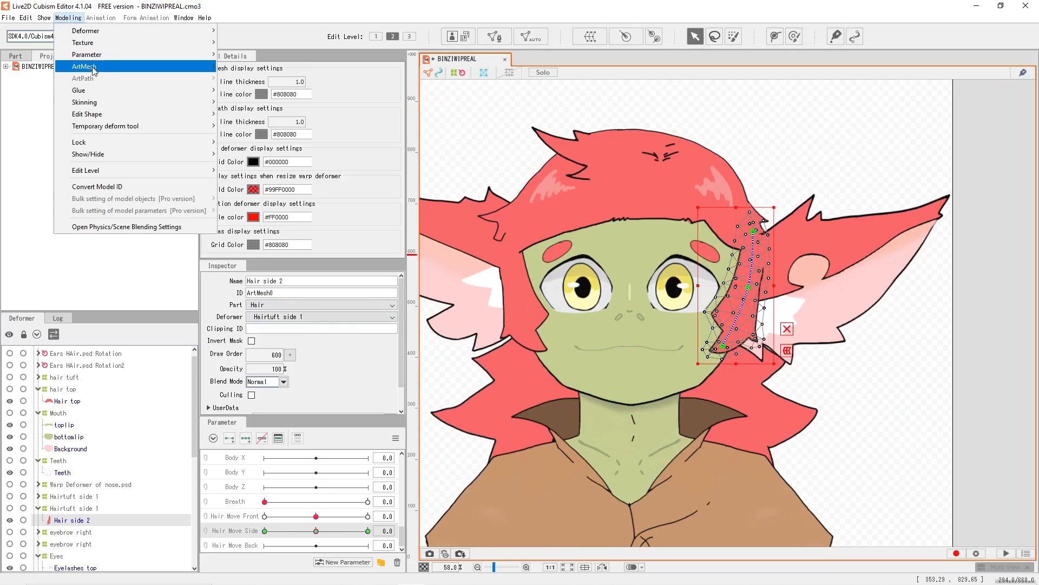
left_click(135, 227)
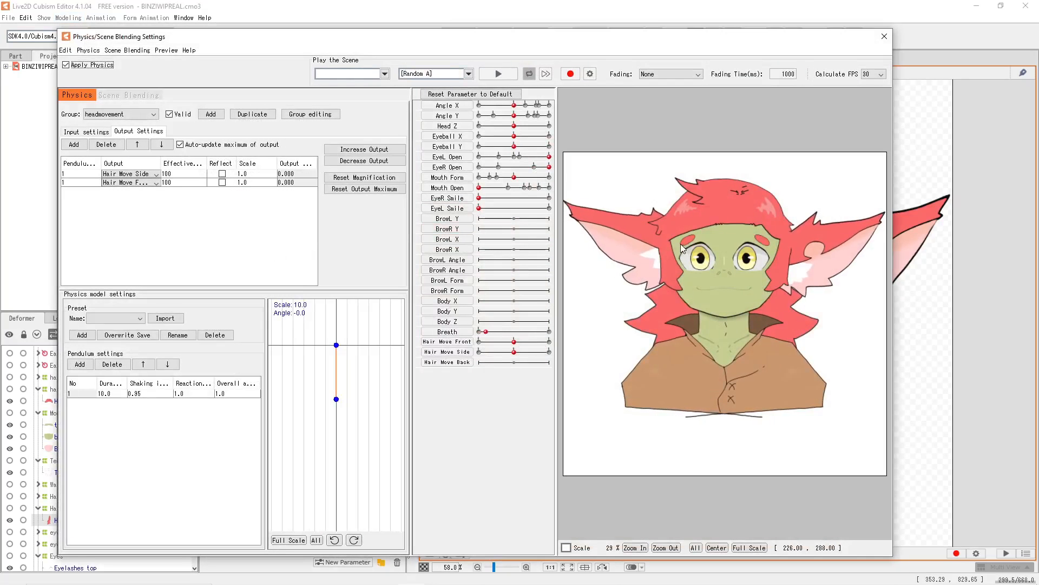
left_click_drag(681, 244, 829, 325)
left_click(95, 133)
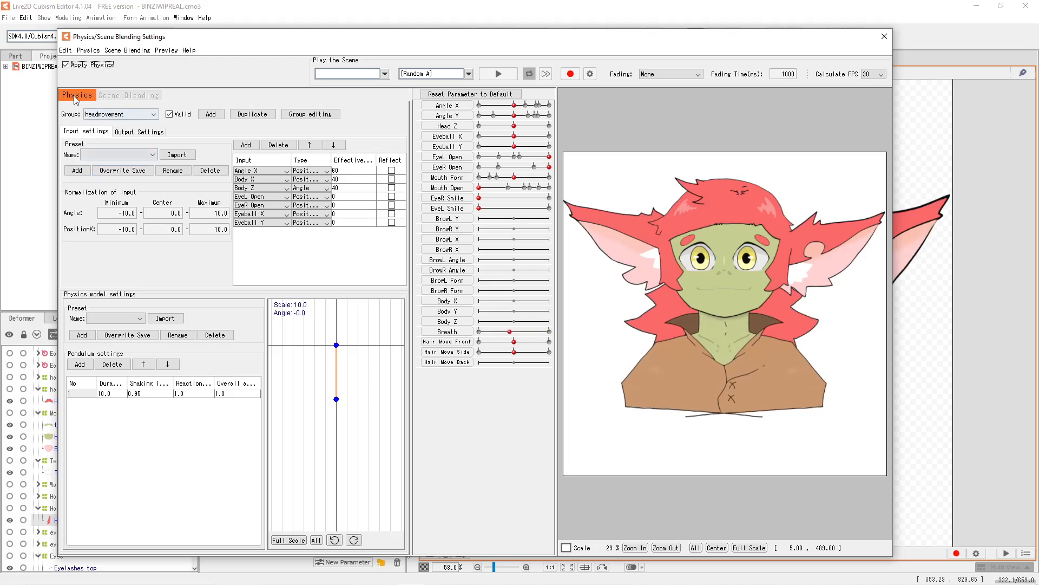
Review the input presets and physics model presets offered for a new physics group, and close the dialog without adding one.
left_click(210, 114)
left_click(504, 319)
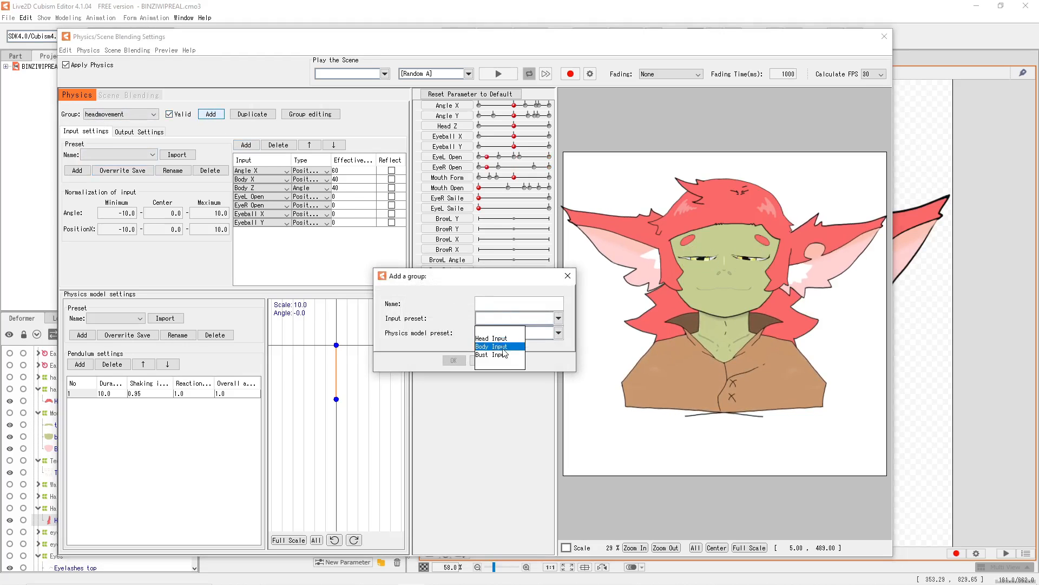
left_click(436, 310)
left_click(510, 335)
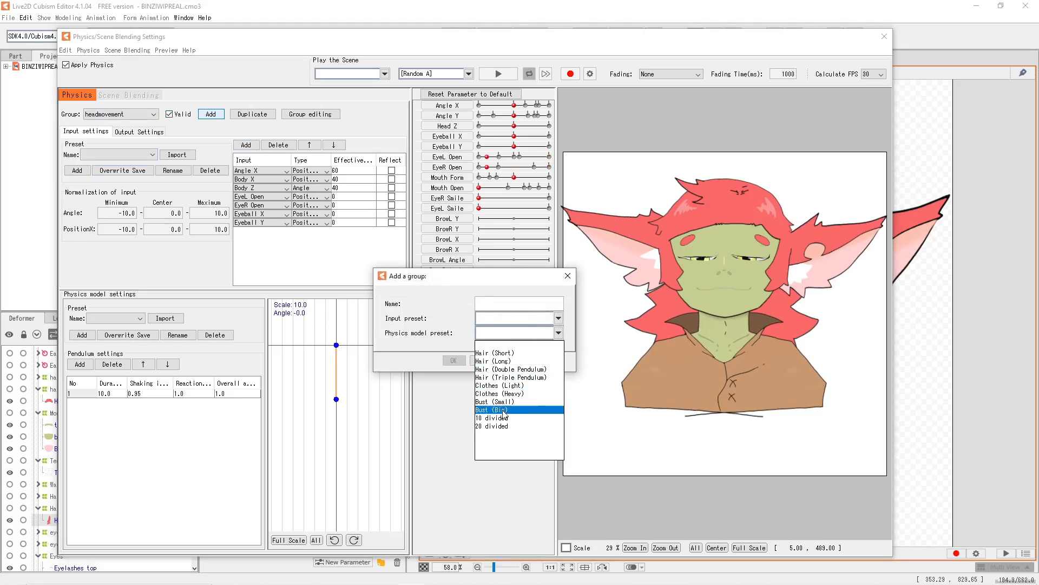
left_click(431, 320)
left_click(479, 361)
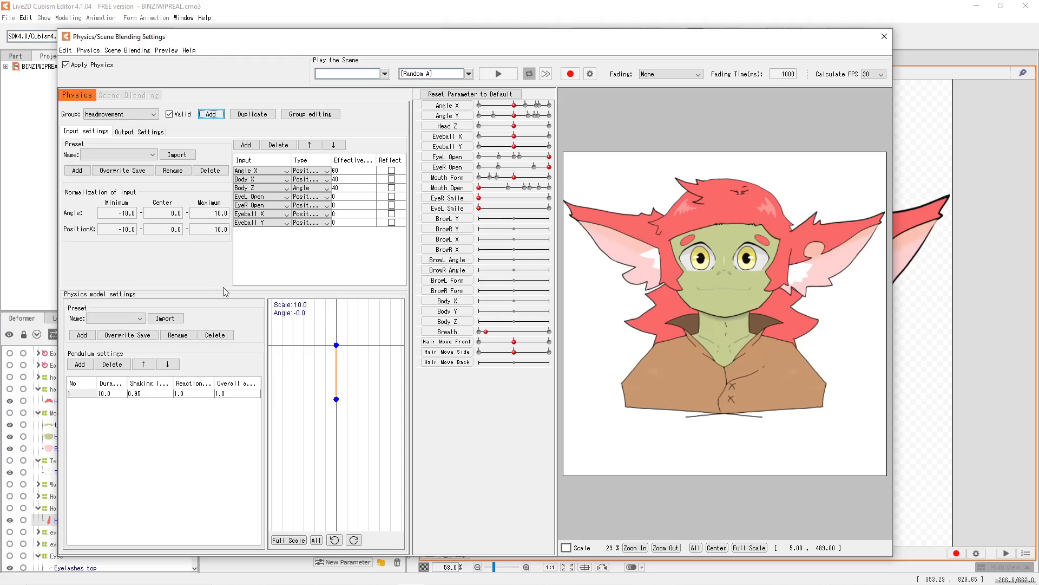
Review the parameters available as physics inputs without adding any, and test the hair physics on the preview model.
left_click(251, 147)
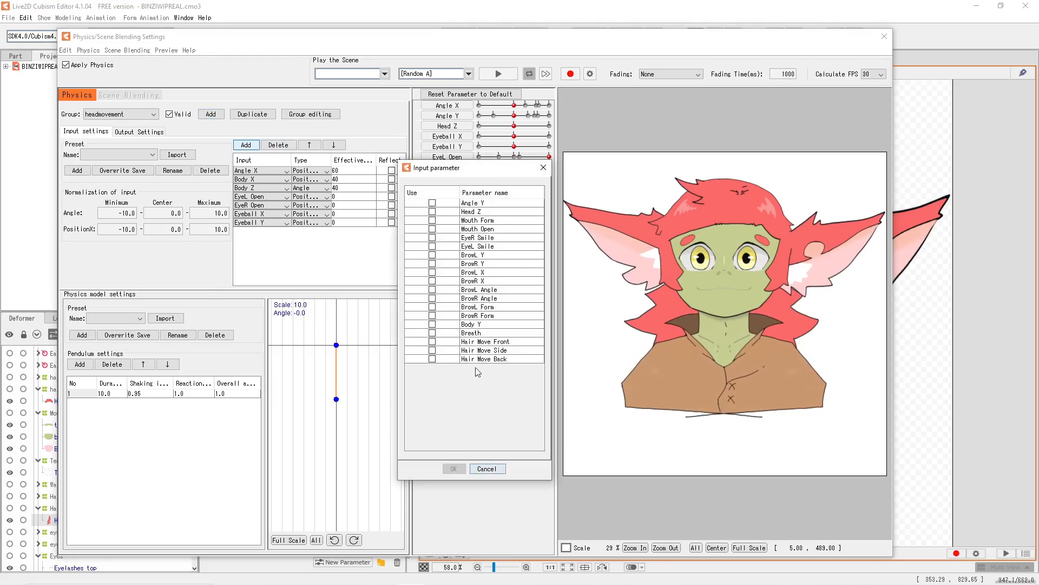
left_click(489, 469)
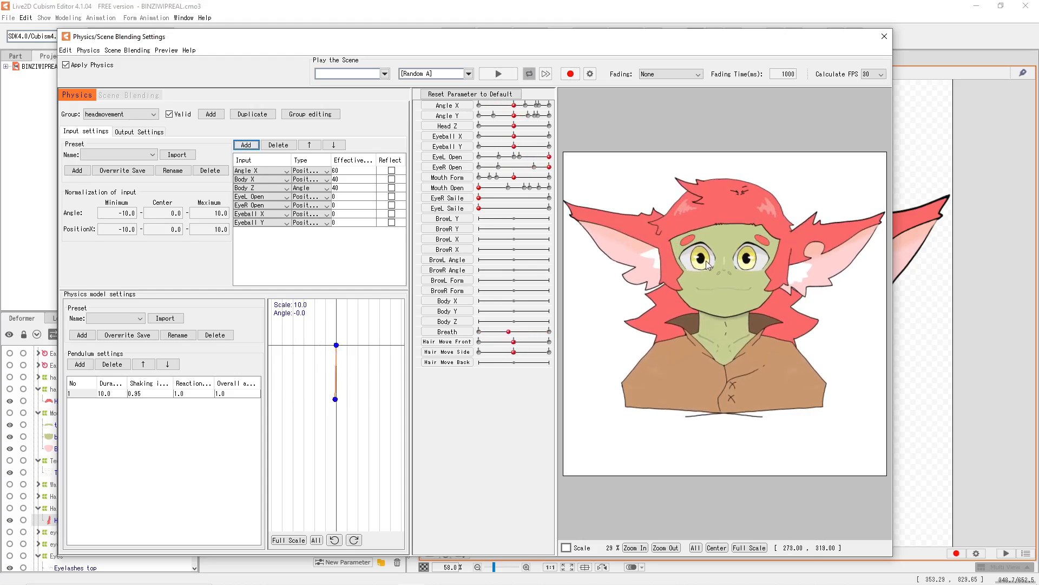
left_click_drag(706, 261, 799, 433)
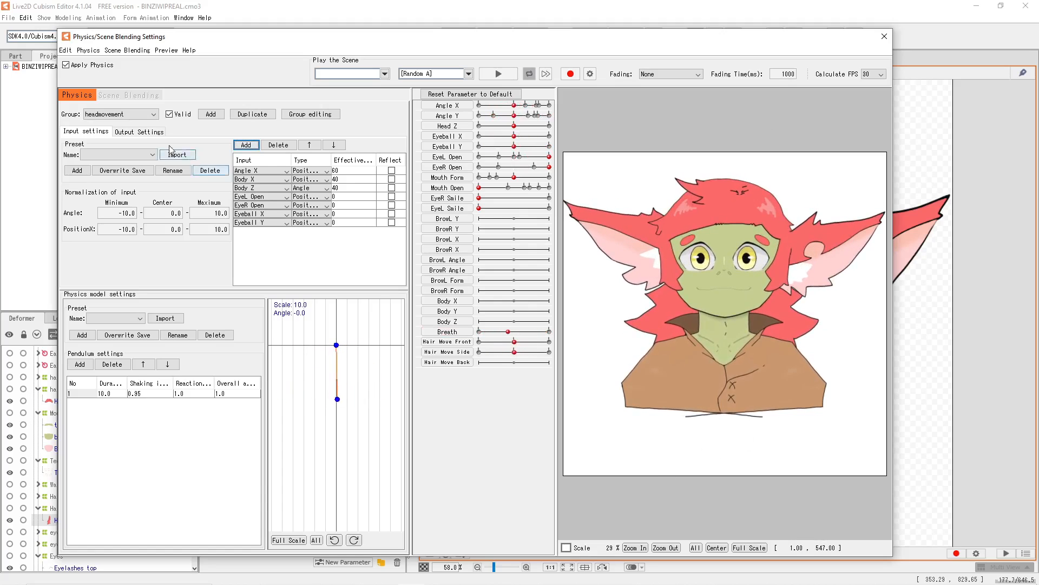
Show the headmovement group's output settings, test the hair swing, and review the available output parameters without adding any.
left_click(159, 130)
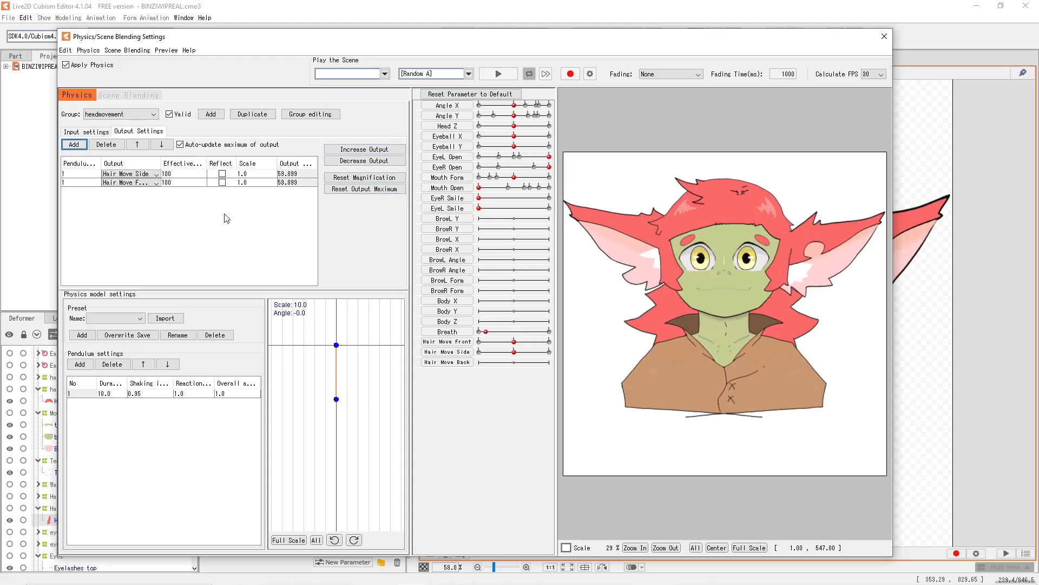
mouse_move(794, 300)
left_mouse_down()
mouse_move(747, 262)
mouse_move(777, 288)
left_mouse_up()
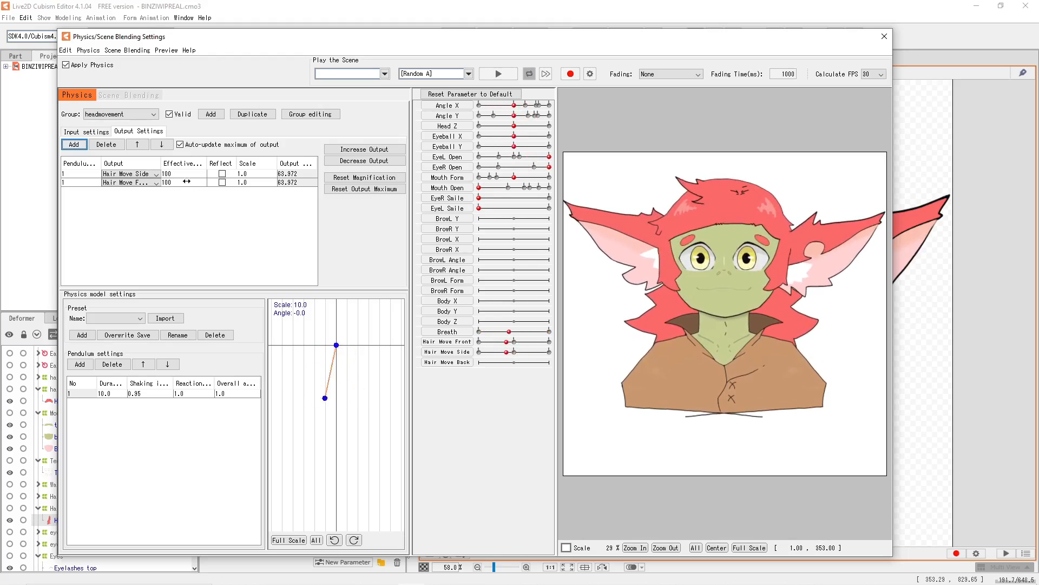
left_click(74, 145)
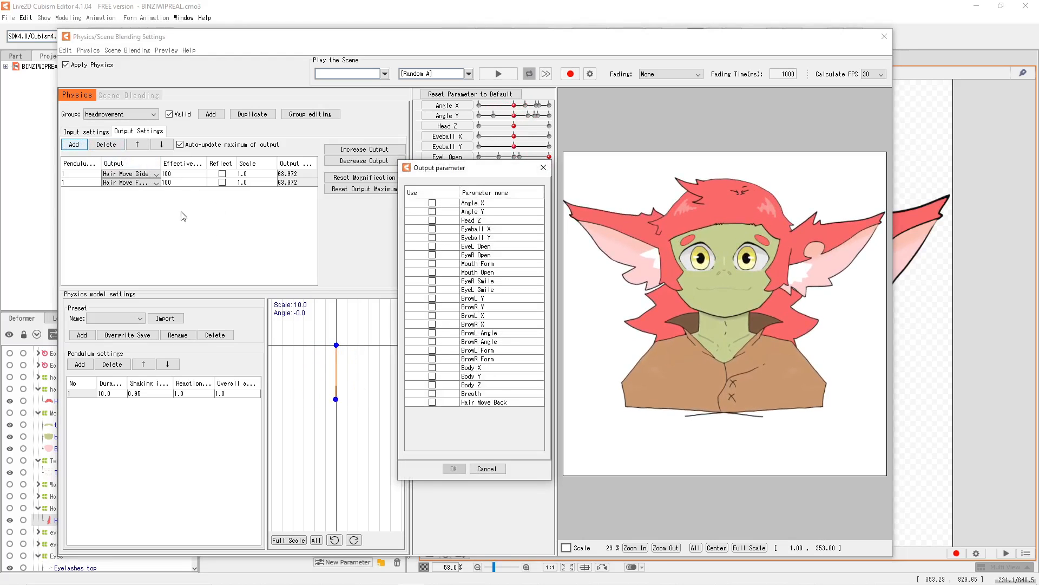
left_click(483, 471)
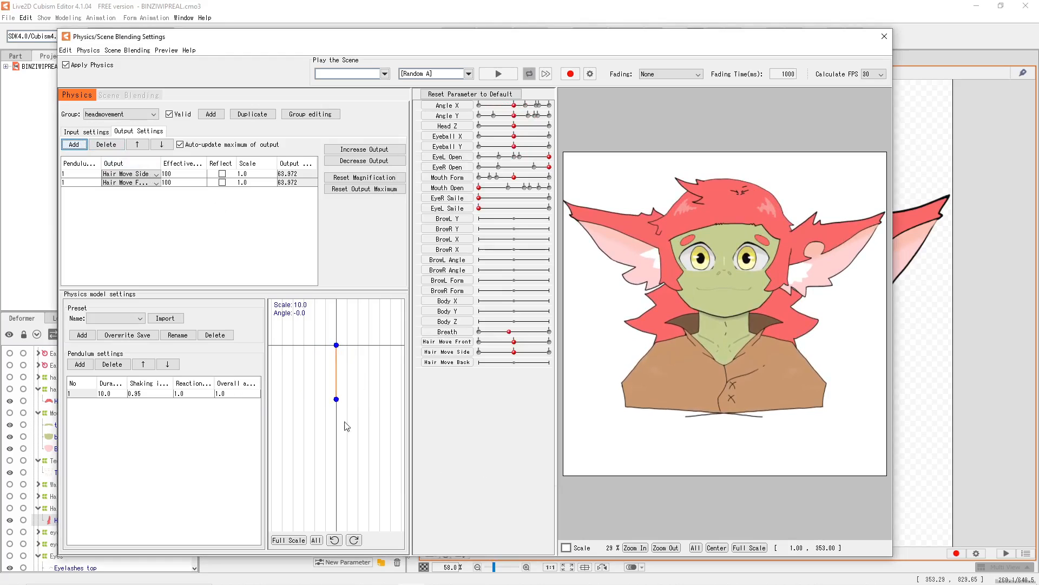
Set the pendulum's Reaction value to 0.57 and test the hair movement on the preview model.
left_click(137, 394)
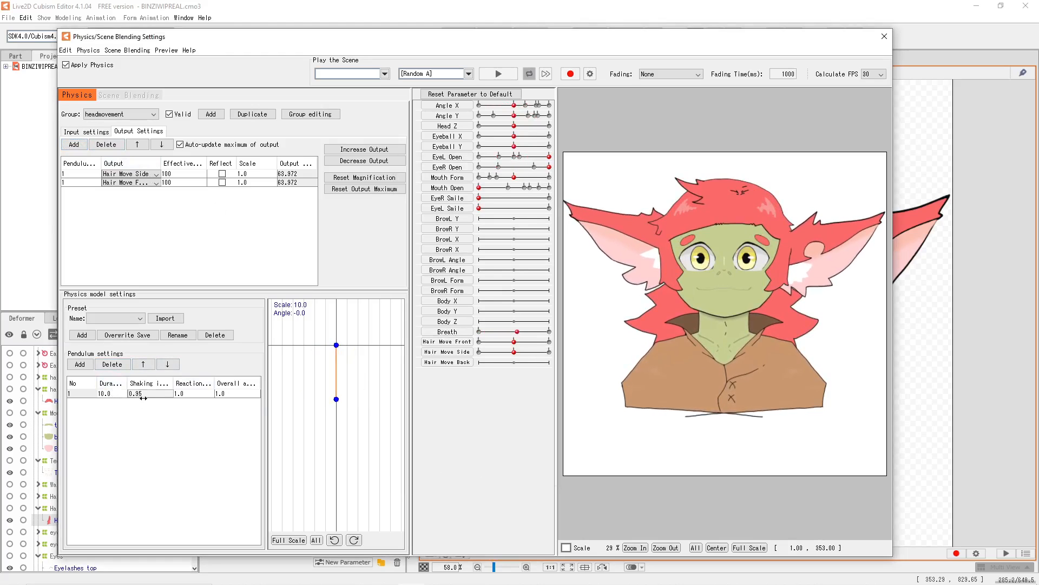
left_click(190, 394)
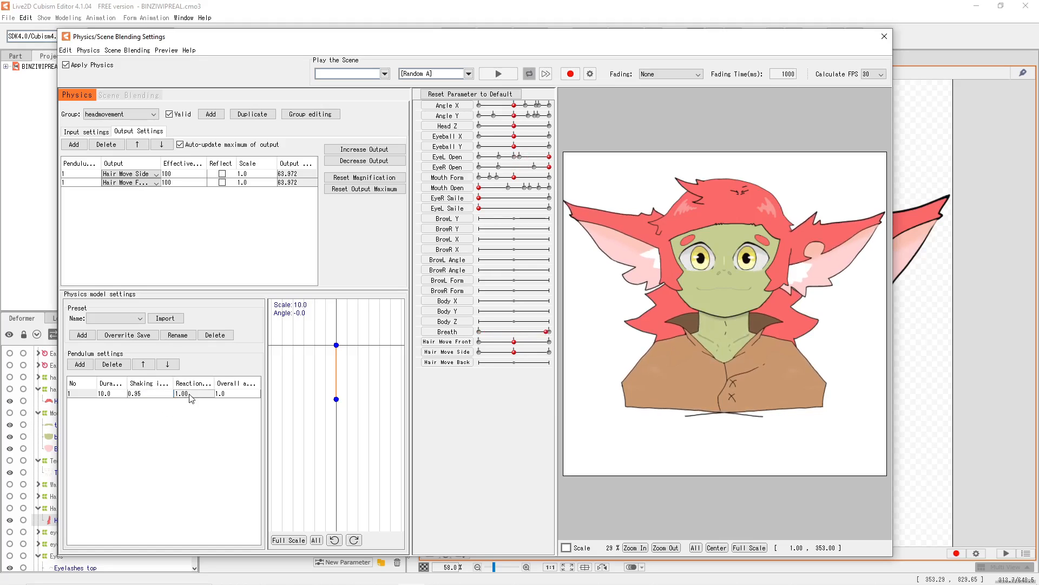
left_click_drag(649, 300, 710, 336)
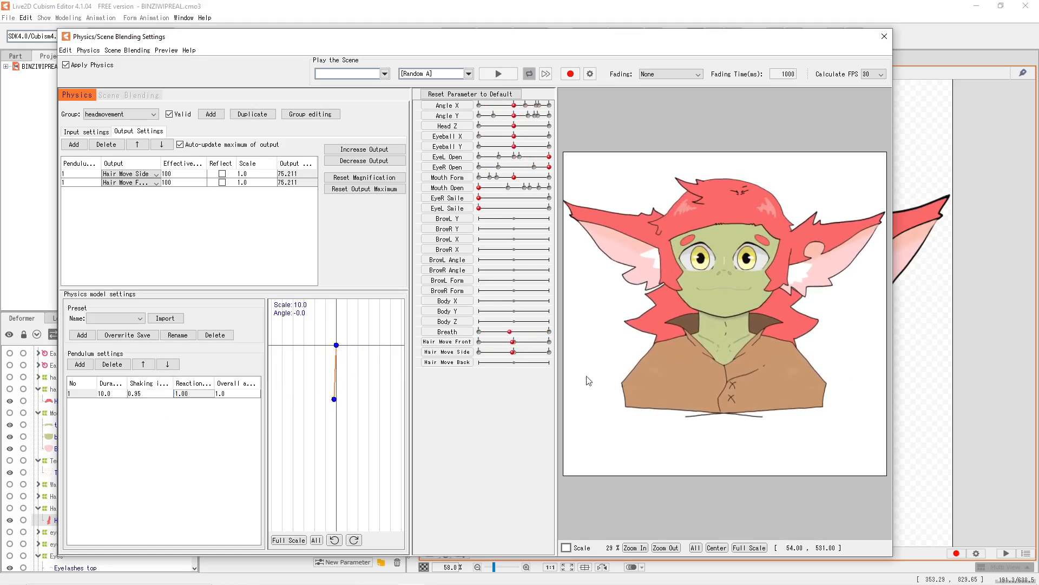
type("0.58")
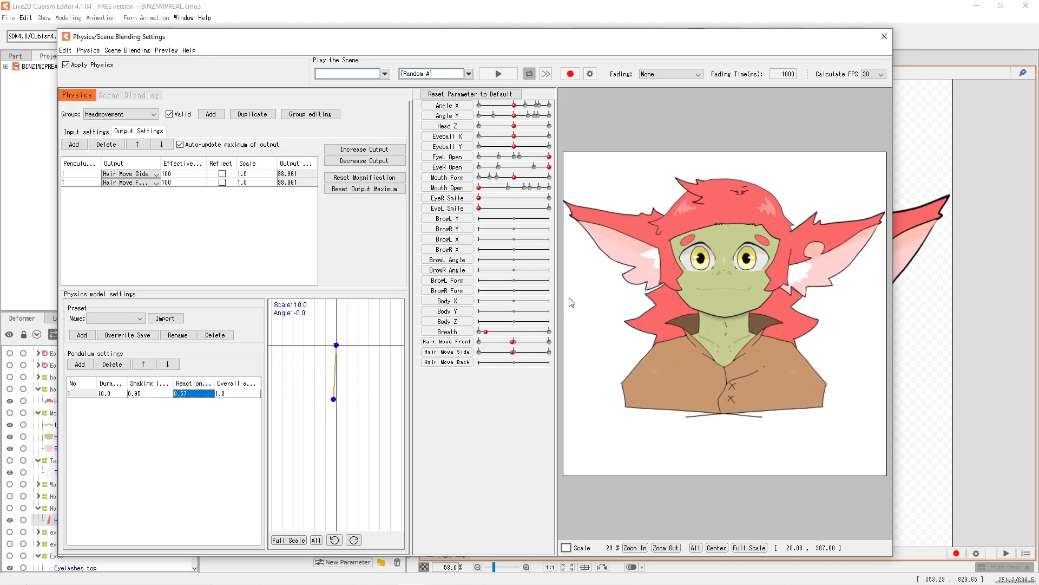
left_click_drag(612, 368, 725, 324)
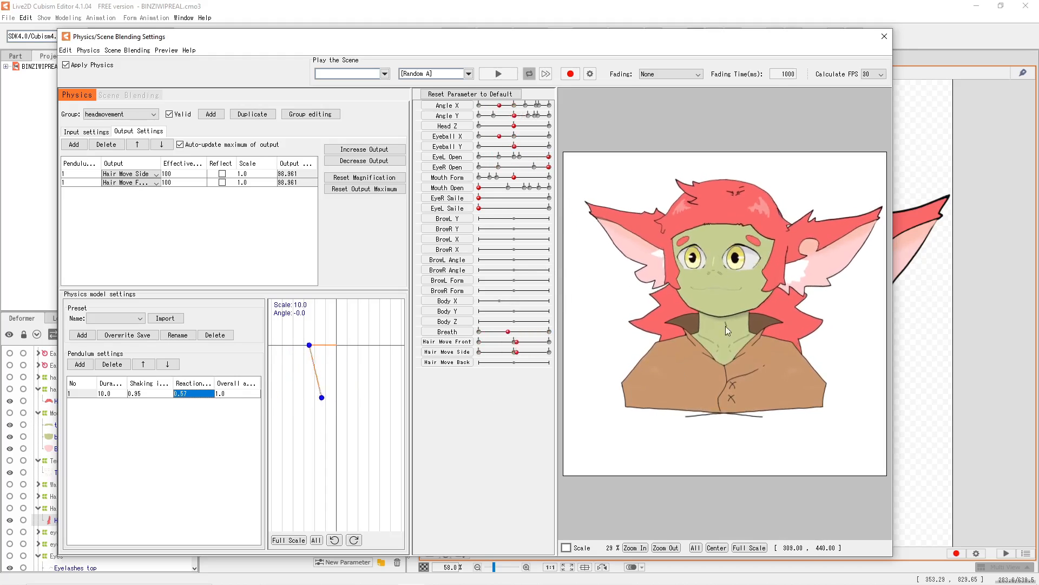
Minimize the OBS window covering VTube Studio on the desktop.
mouse_move(601, 573)
left_click(385, 575)
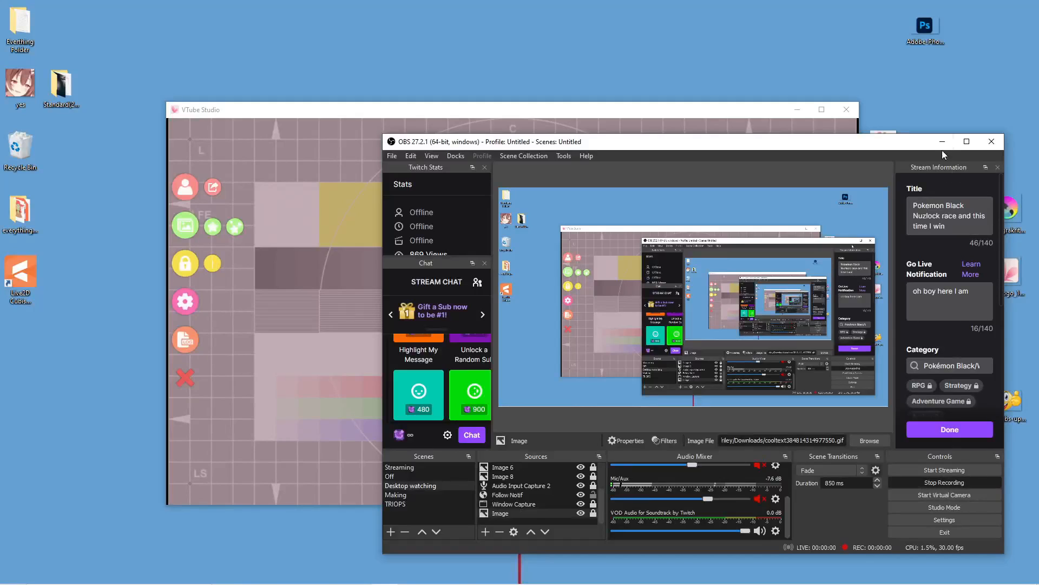
left_click(943, 143)
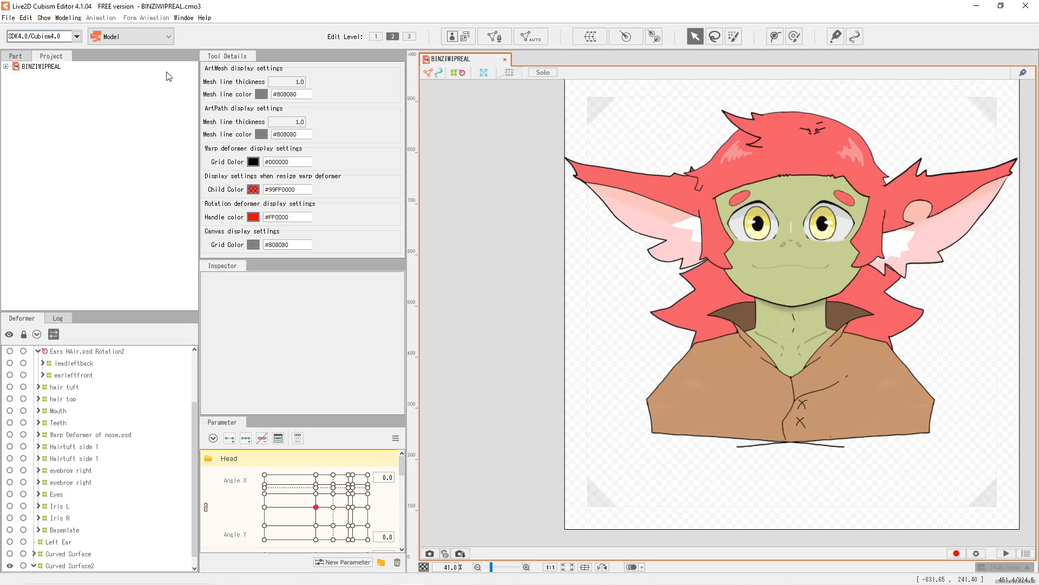
Export the model for runtime as BINZIWIPREAL.moc3 with the SDK 3.3 / Cubism3.3 settings, choosing the Desktop as the save location.
left_click(16, 19)
mouse_move(73, 167)
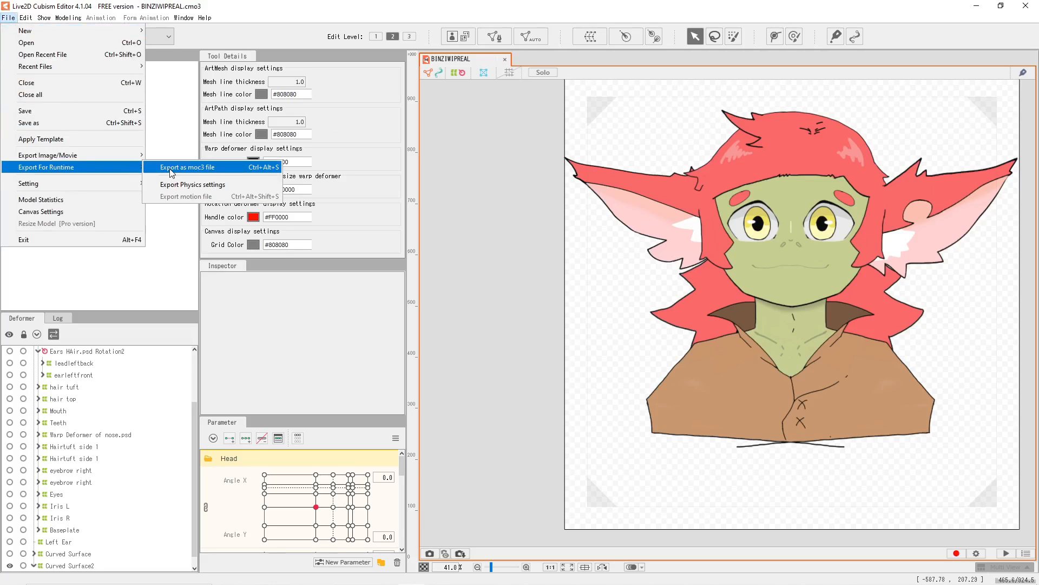
left_click(190, 170)
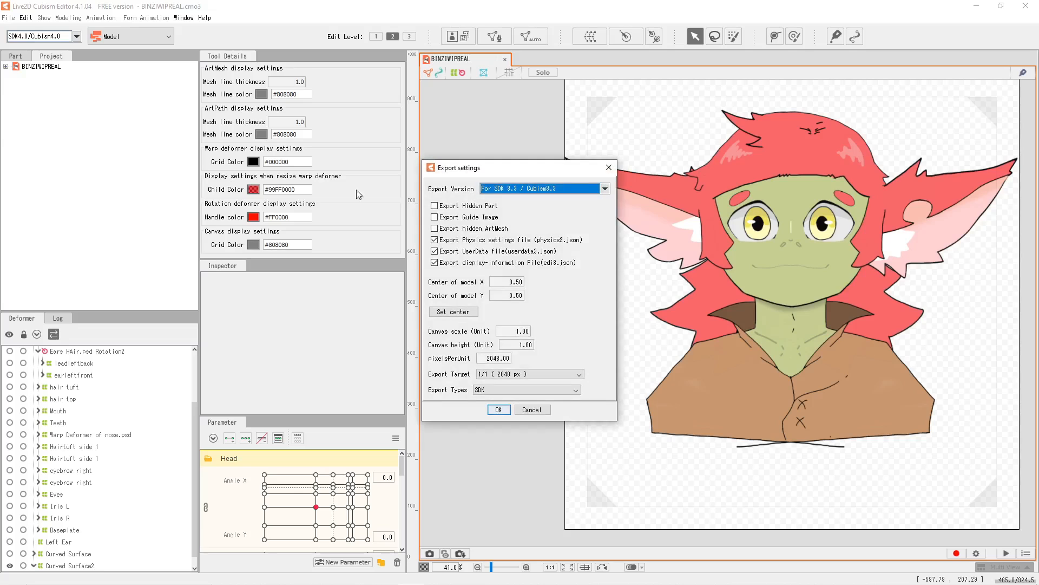
left_click(498, 410)
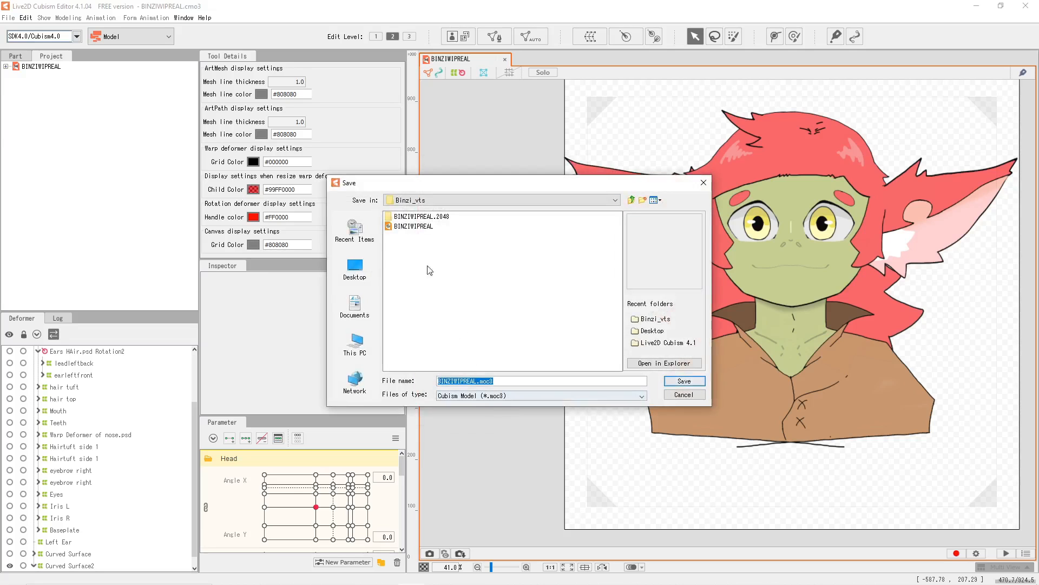
left_click(356, 263)
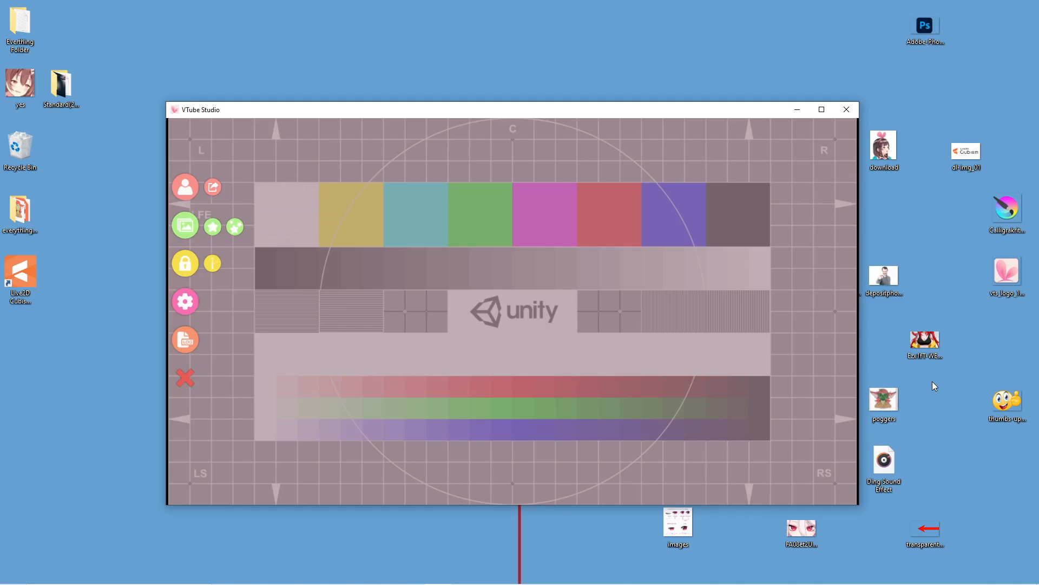
In VTube Studio, open the Live2DModels import folder, locate the Binzi_vts model folder, and close the folder and the import notice.
left_click(185, 188)
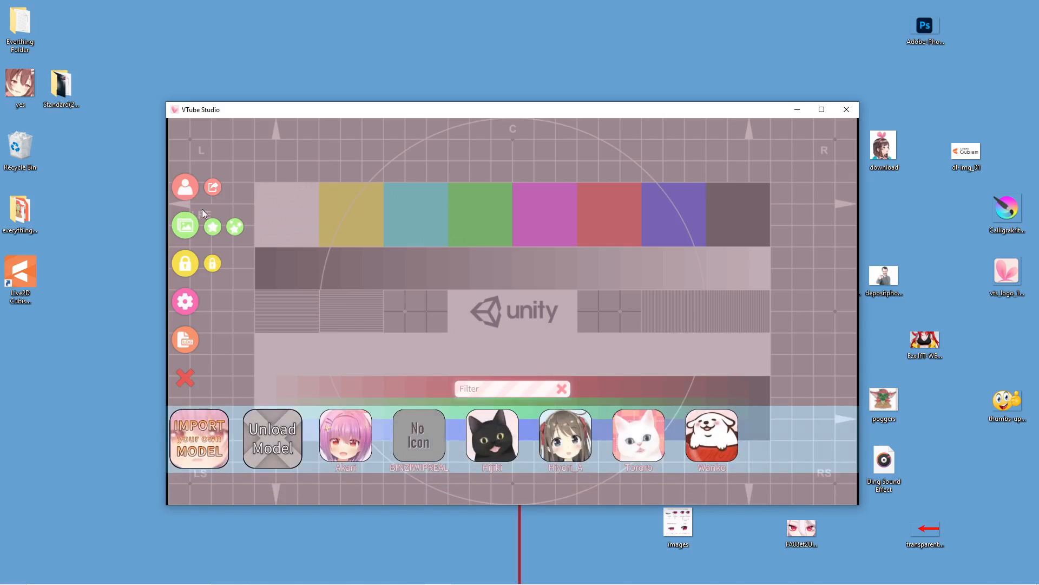
left_click(226, 433)
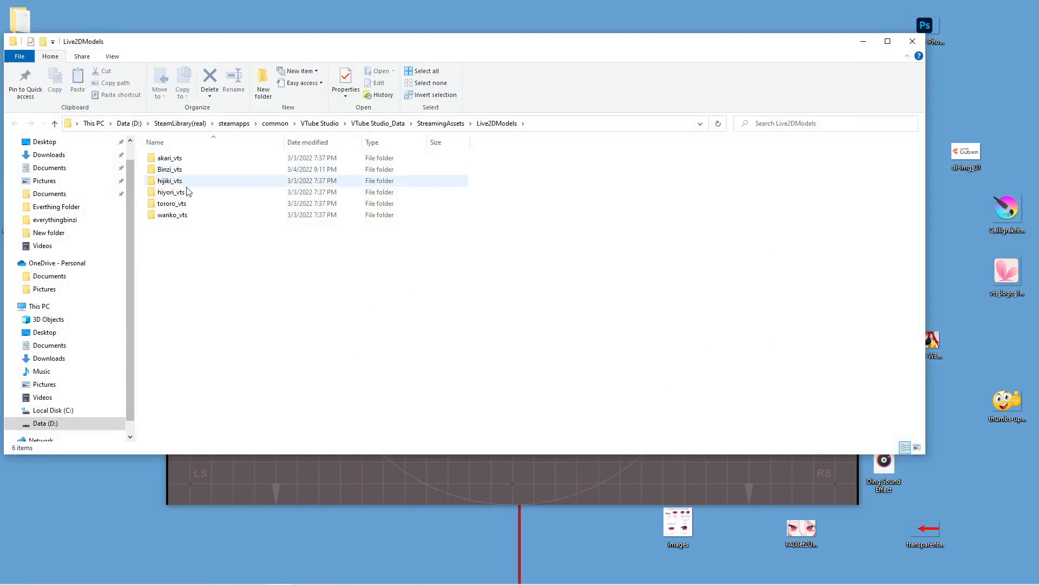
left_click(193, 170)
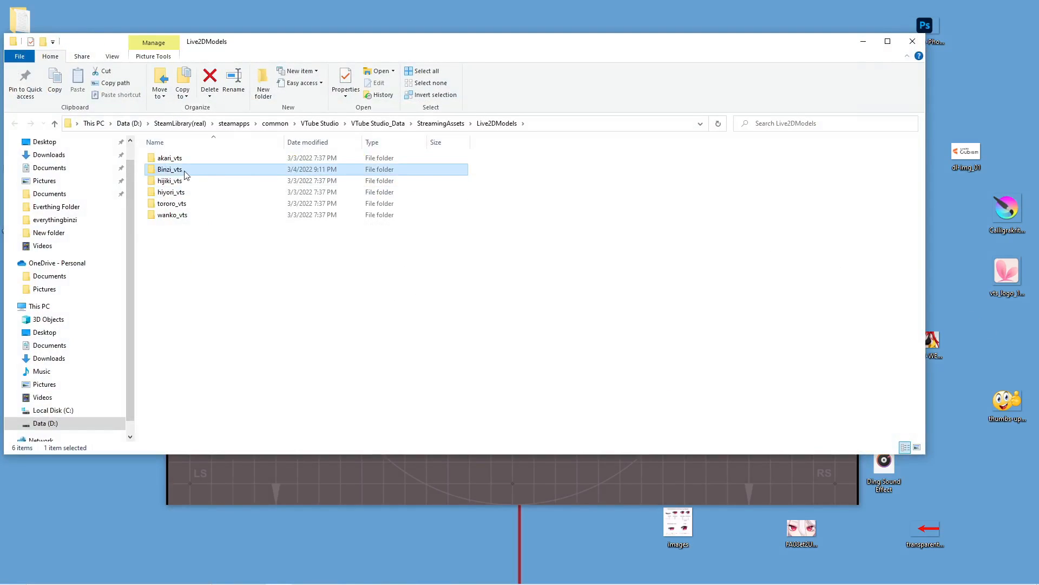
left_click(913, 41)
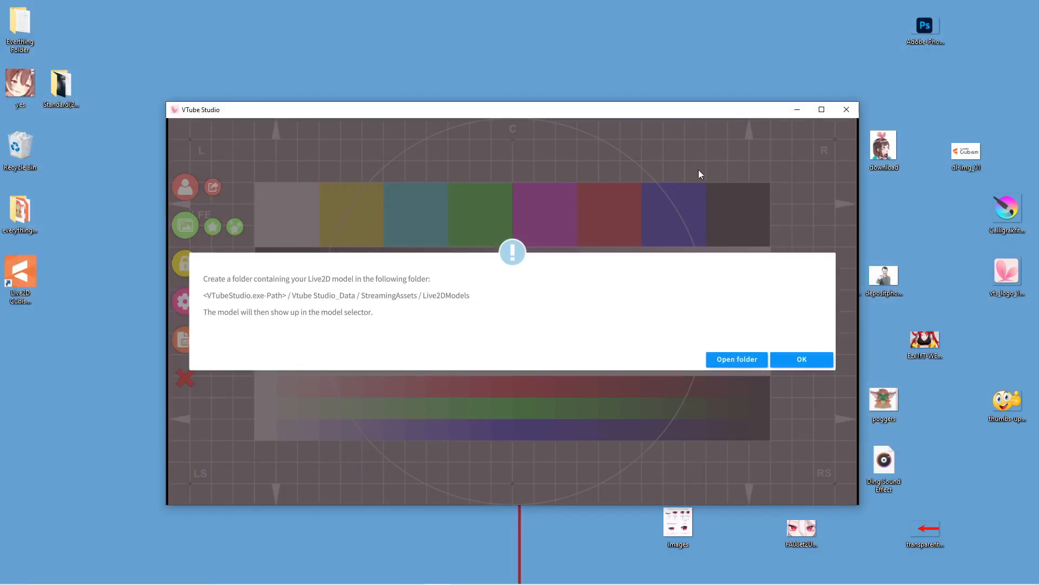
left_click(806, 360)
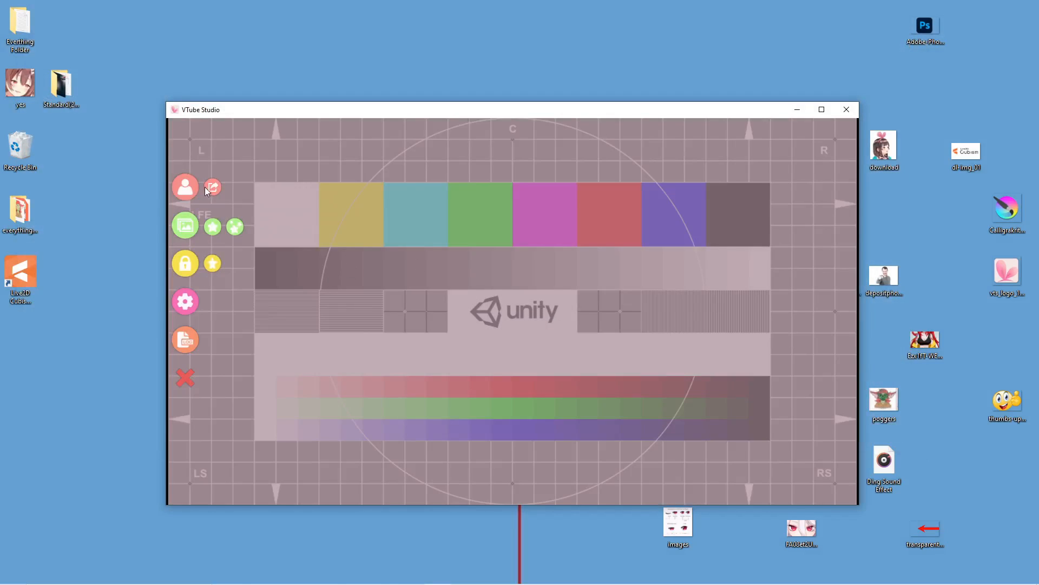
Load the BINZIWIPREAL model in VTube Studio and dismiss the missing-parameter notice.
left_click(185, 187)
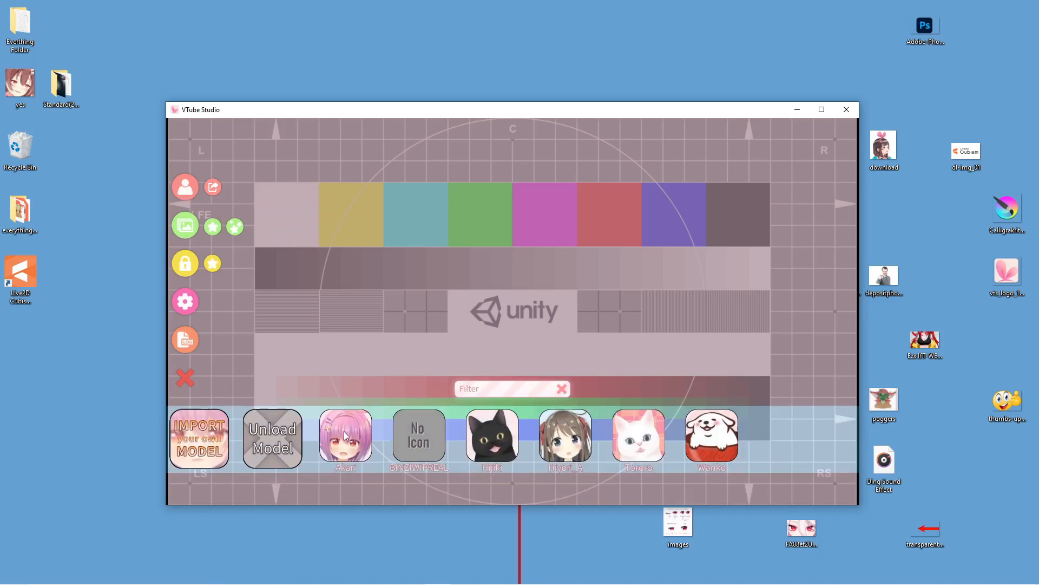
left_click(415, 438)
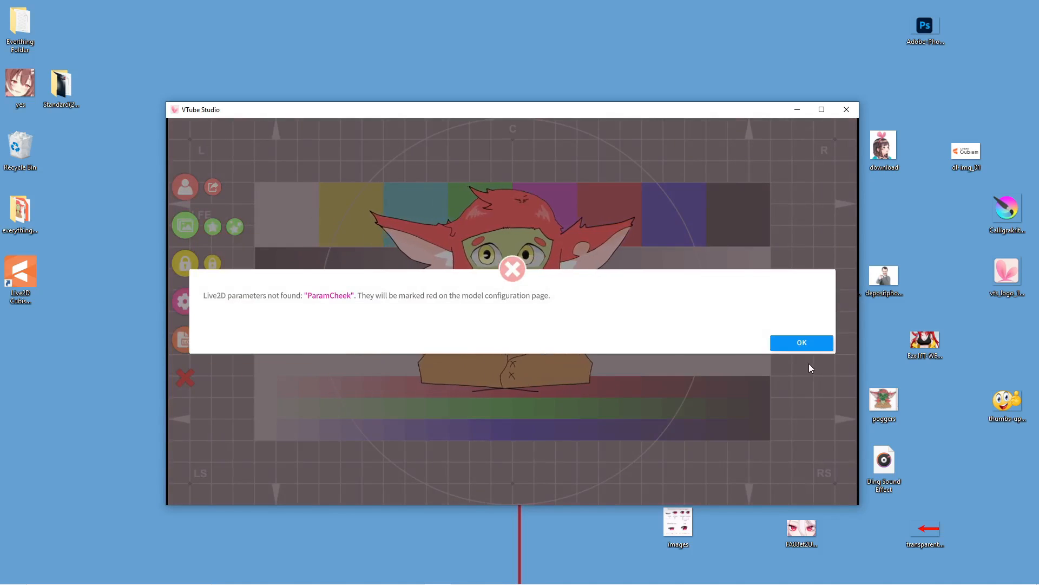
left_click(801, 342)
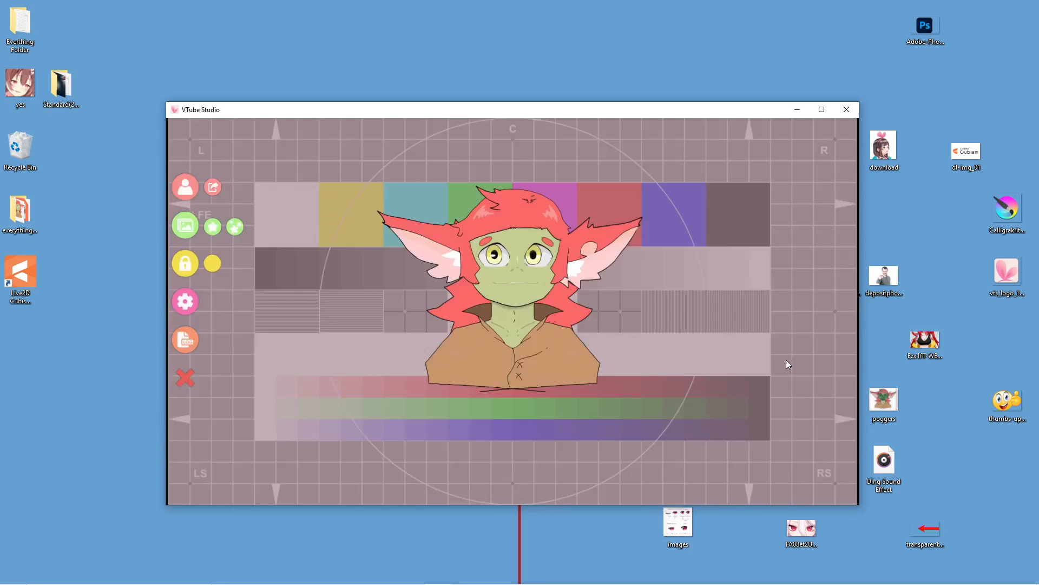
Open the webcam tracking settings and choose HD Pro Webcam C920 as the camera.
left_click(185, 301)
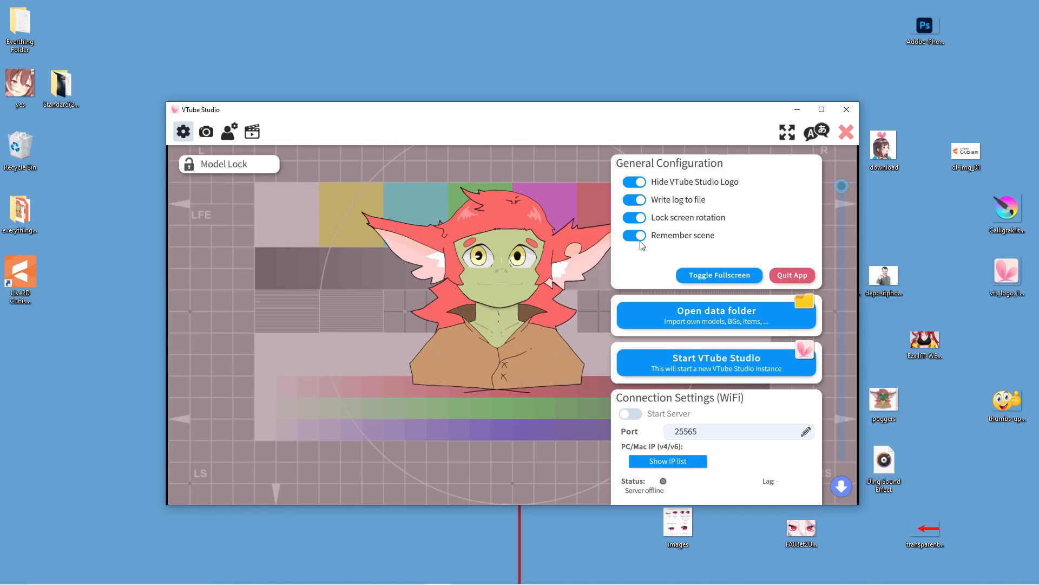
left_click(206, 132)
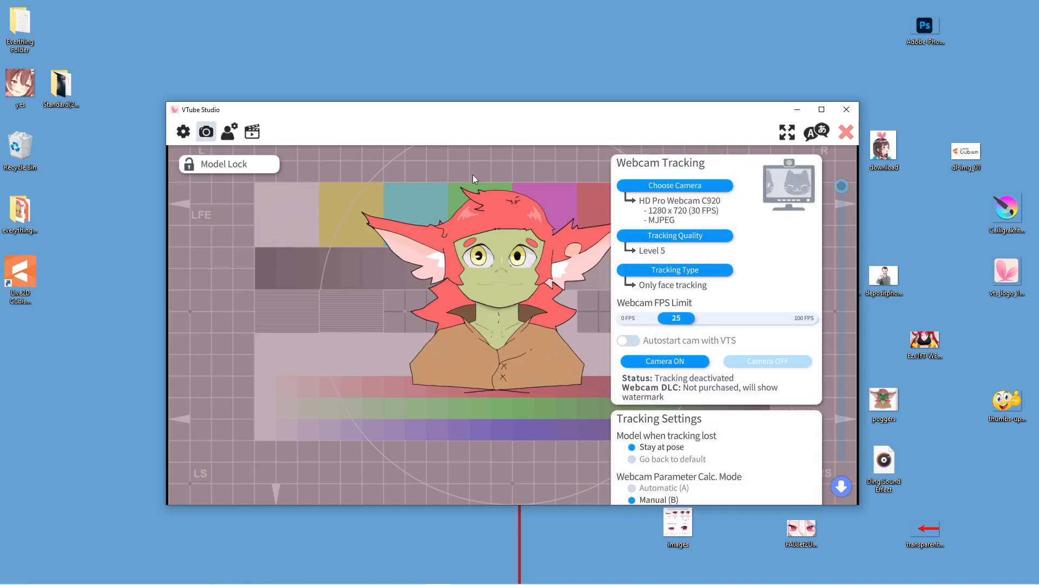
left_click(683, 187)
left_click(407, 289)
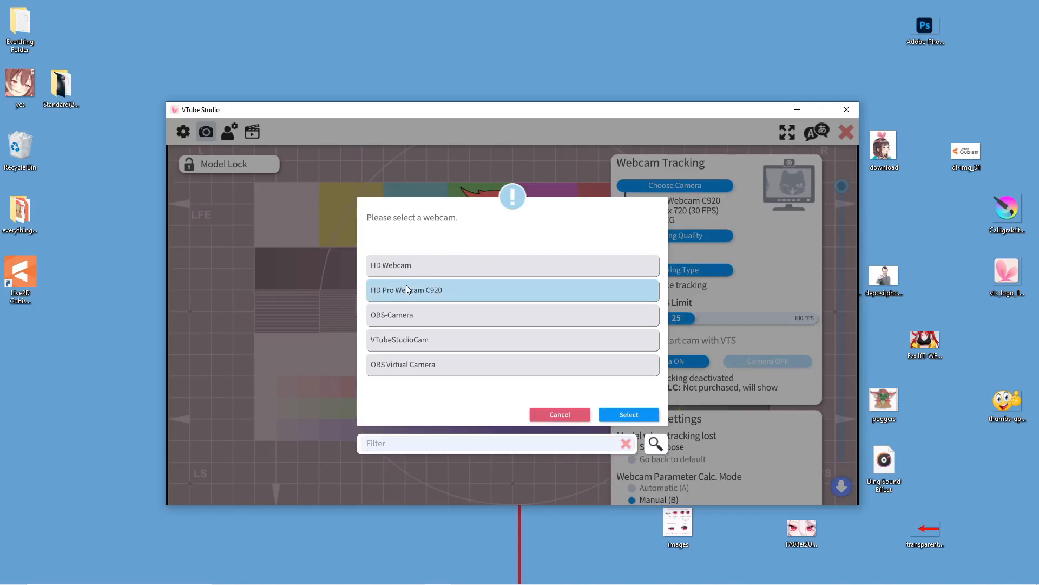
left_click(635, 411)
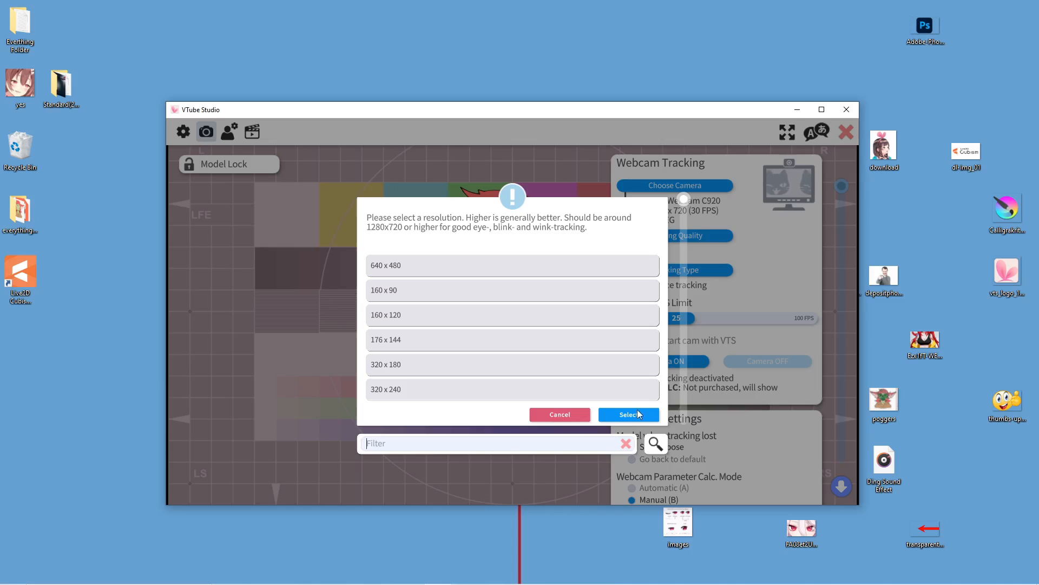
Set the webcam resolution to 1280 x 720 and accept MJPEG as the color format.
scroll(492, 343, "down", 1)
scroll(486, 343, "down", 3)
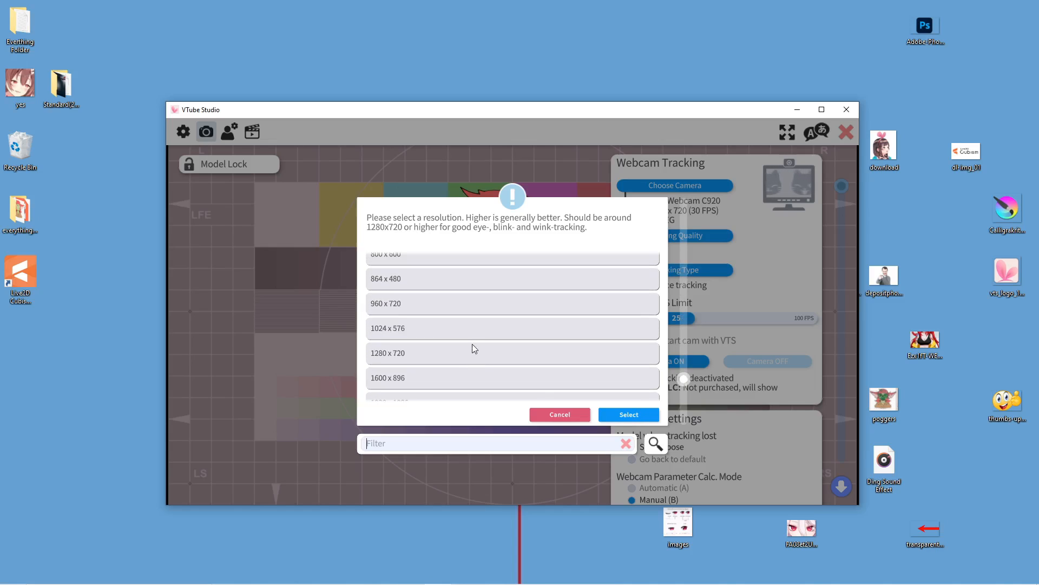
left_click(472, 348)
left_click(628, 414)
left_click(542, 291)
left_click(628, 414)
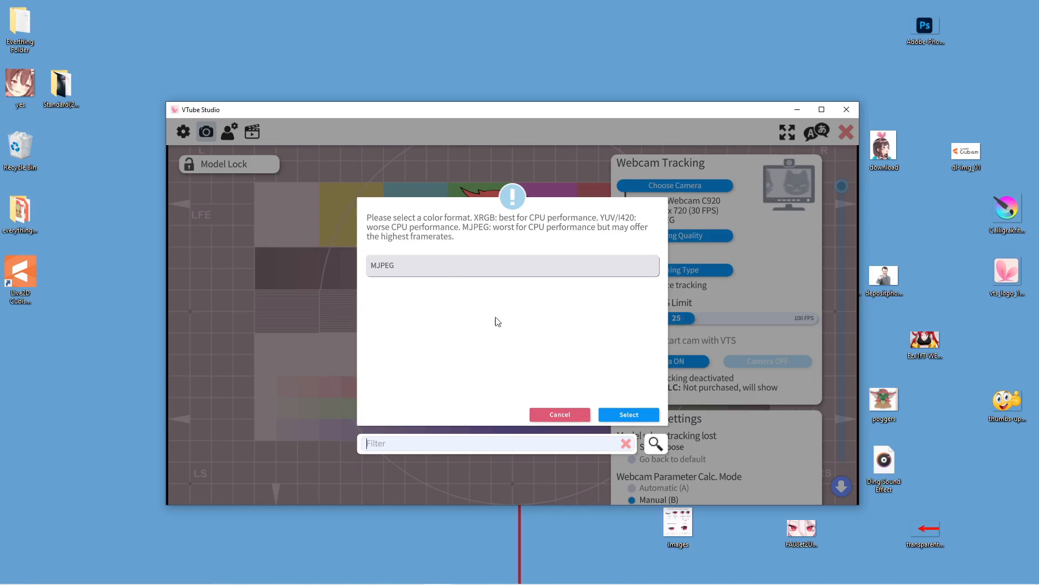
left_click(621, 410)
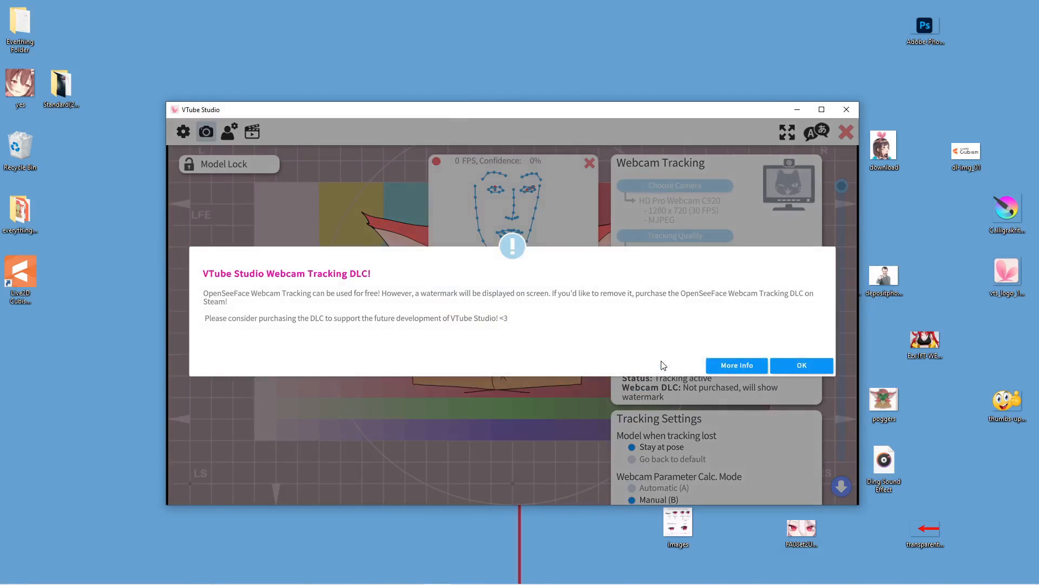
Start webcam face tracking, dismiss the DLC and calibration notices, and show the blink and eye sensitivity settings.
left_click(782, 366)
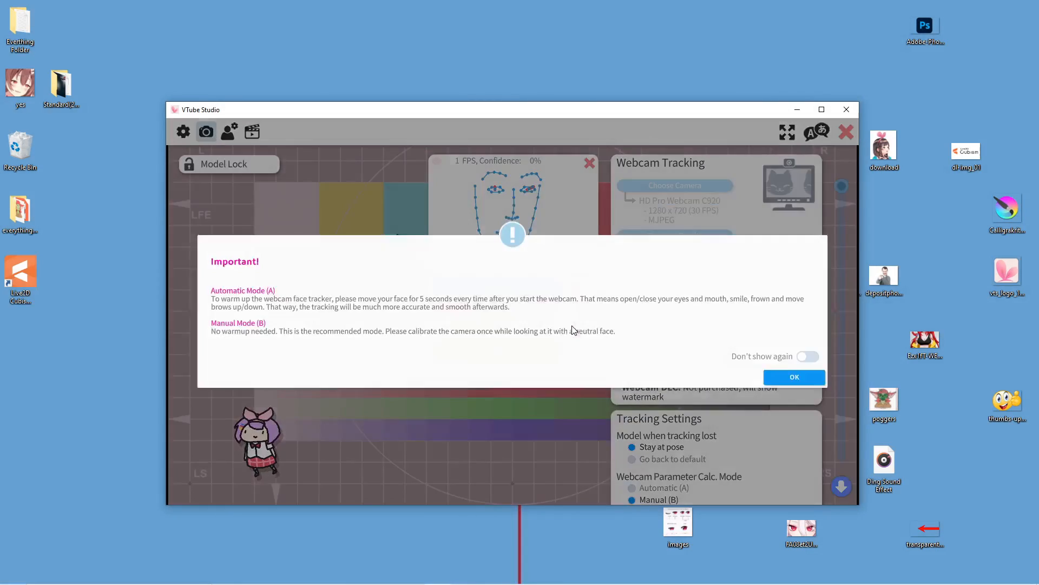
left_click(816, 373)
left_click_drag(838, 187, 841, 236)
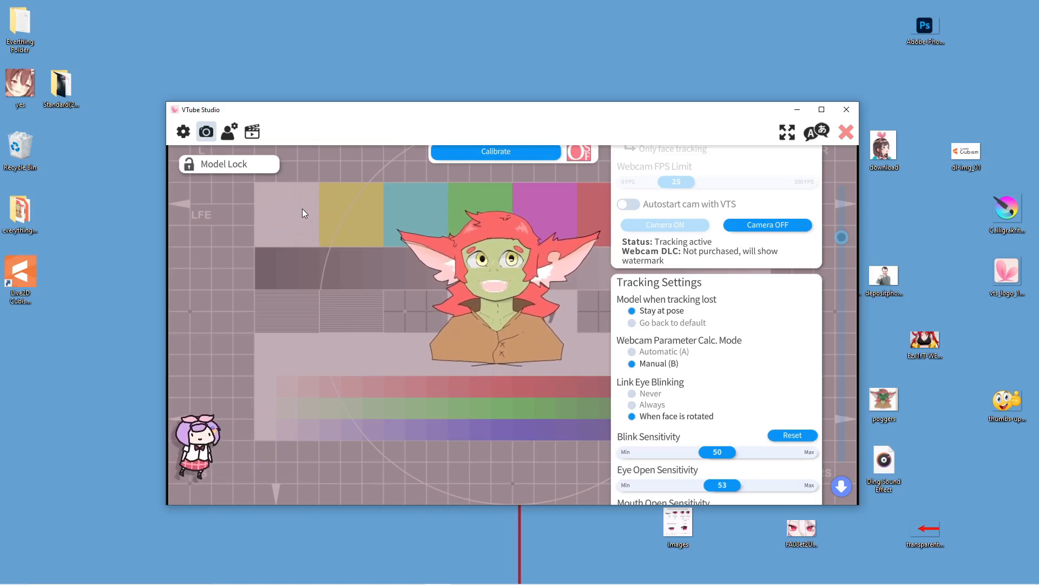
Review the model's parameter mappings from face rotation to eye opening, check the output parameter choices for mouth opening, and close the settings.
left_click(229, 131)
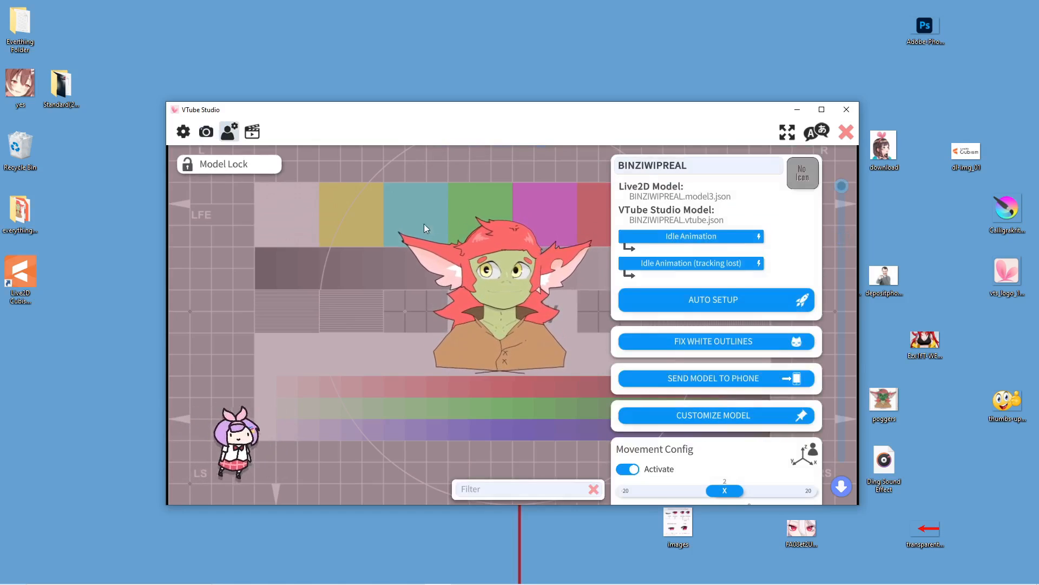
scroll(675, 382, "down", 3)
scroll(675, 381, "down", 15)
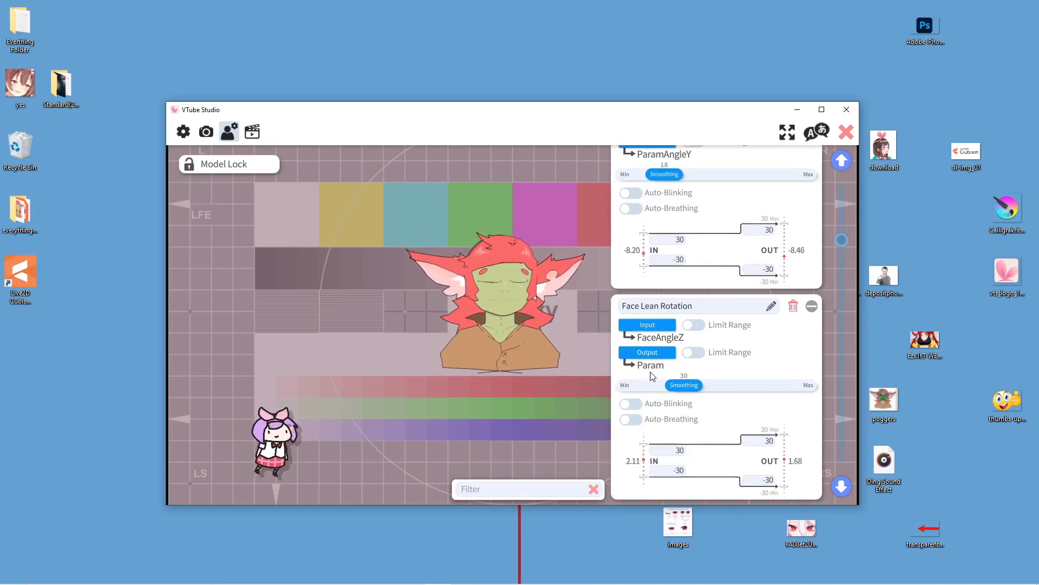
scroll(648, 361, "down", 4)
left_click(648, 344)
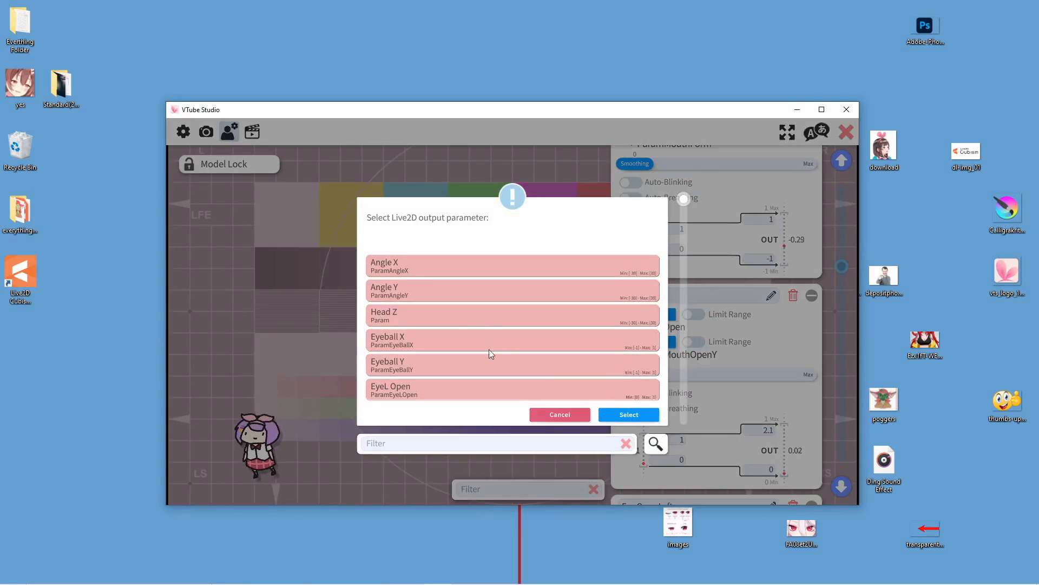
left_click(574, 414)
scroll(668, 379, "down", 5)
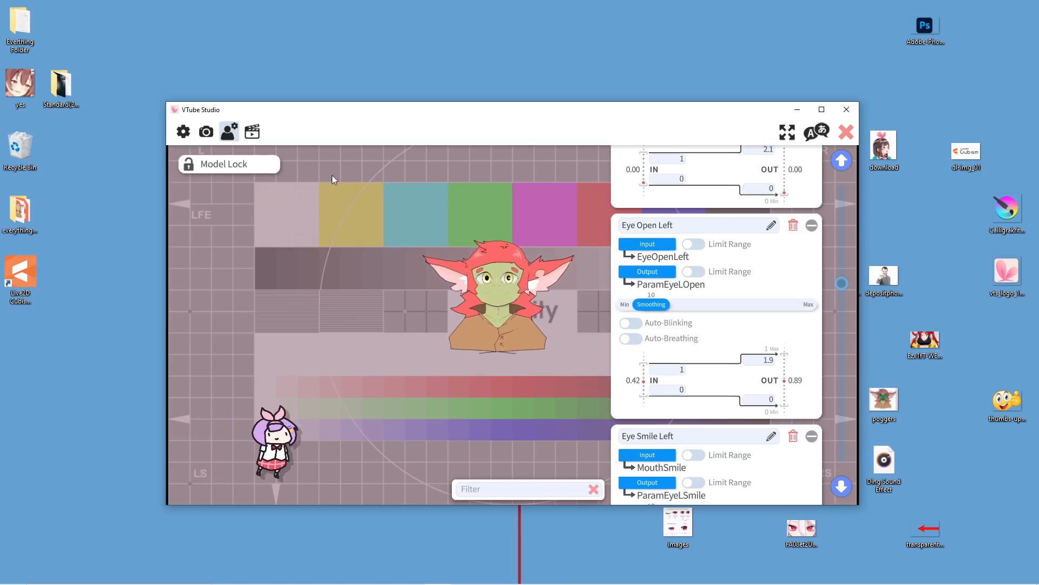
left_click(845, 138)
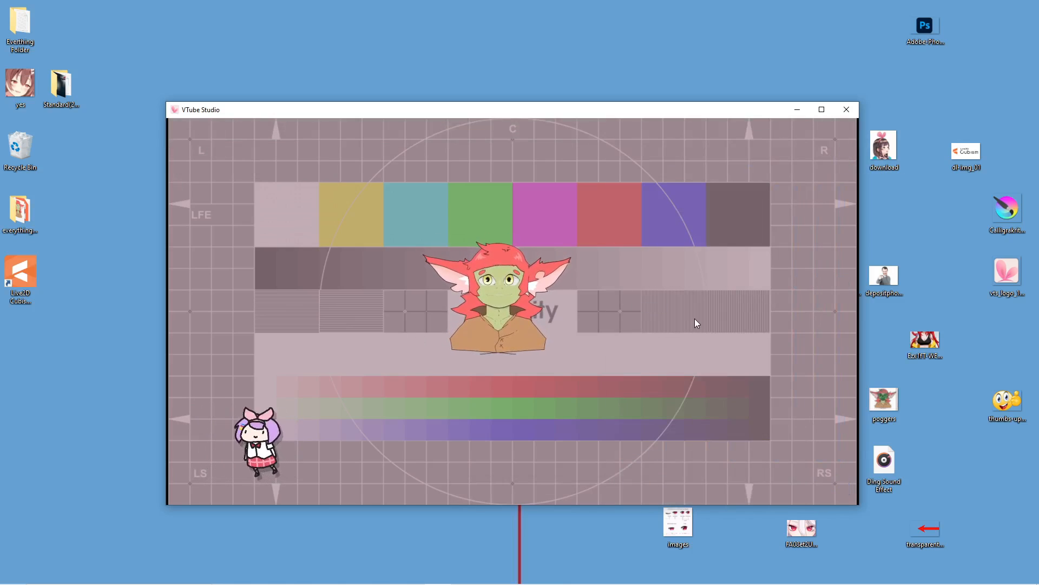
Enlarge the goblin model to fill most of the scene, replace the test-pattern background with solid green, and hide the menu.
scroll(472, 323, "up", 8)
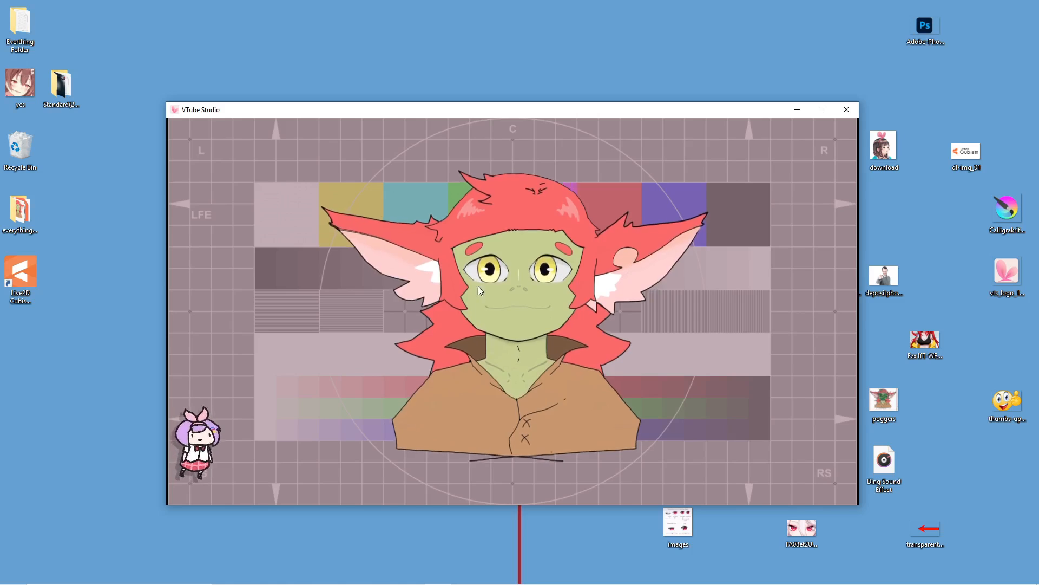
double_click(201, 196)
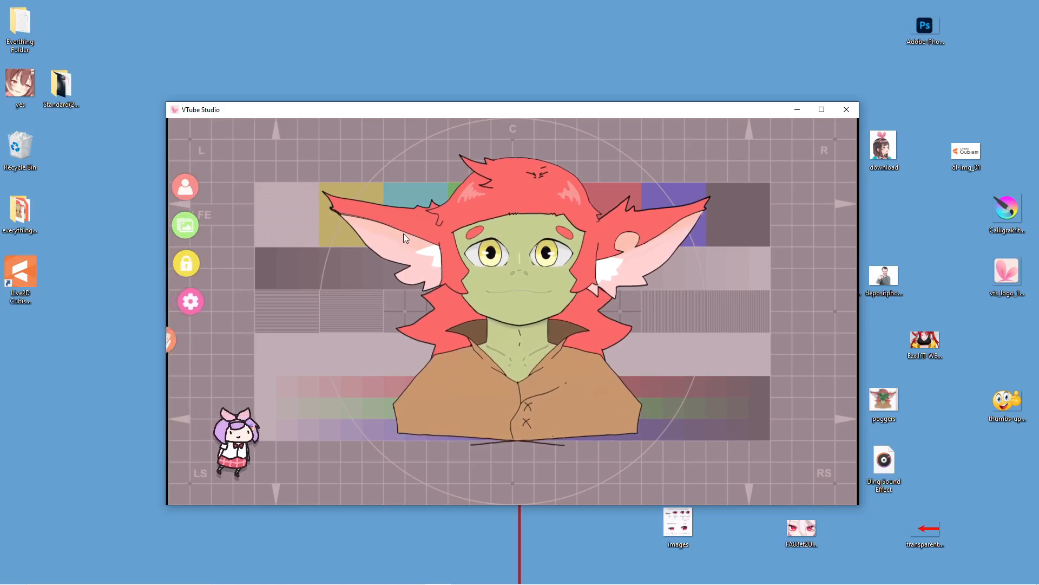
left_click(188, 231)
scroll(431, 294, "down", 3)
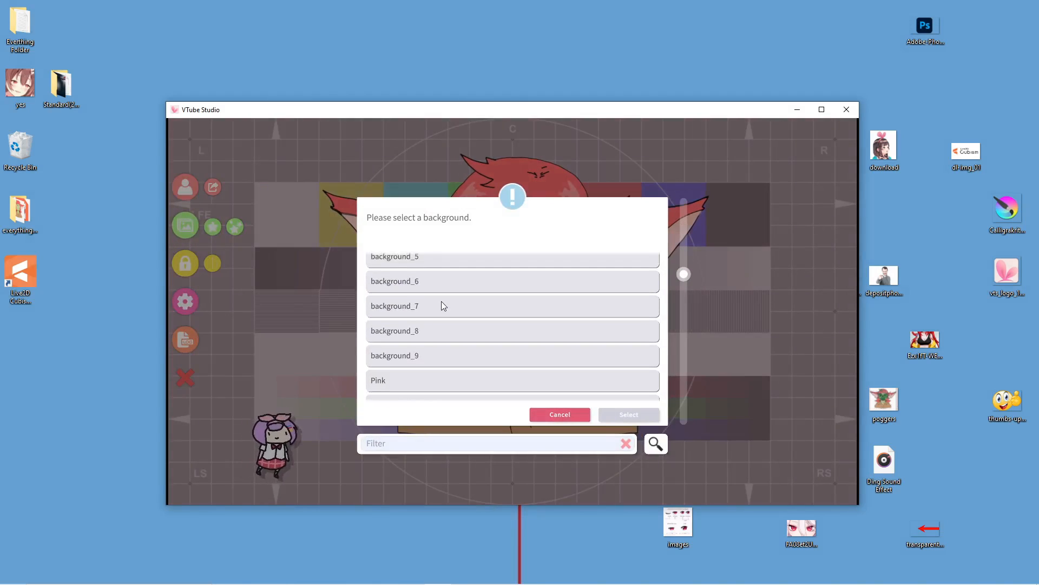
left_click(436, 329)
left_click(621, 414)
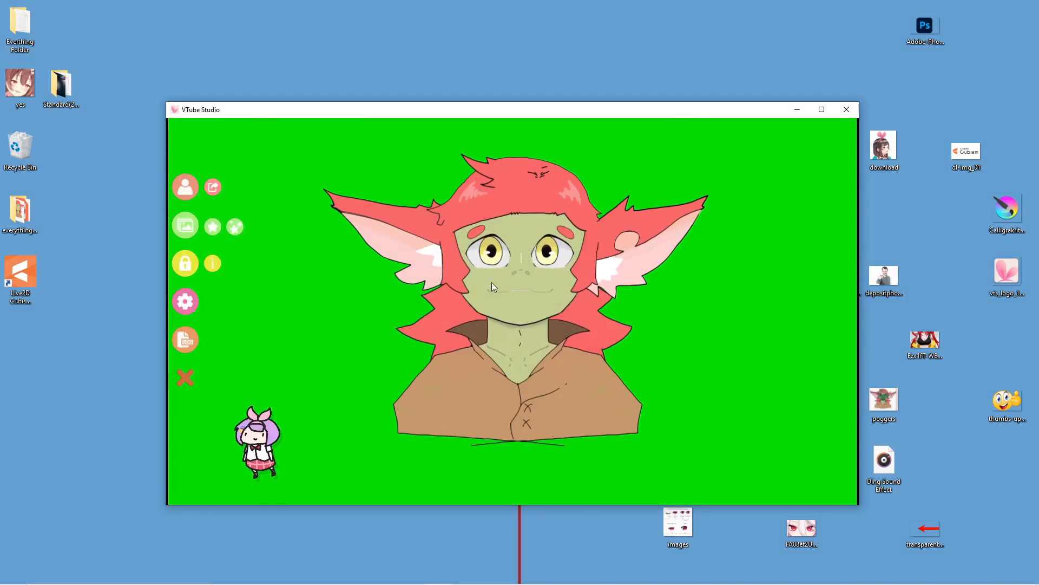
left_click(185, 378)
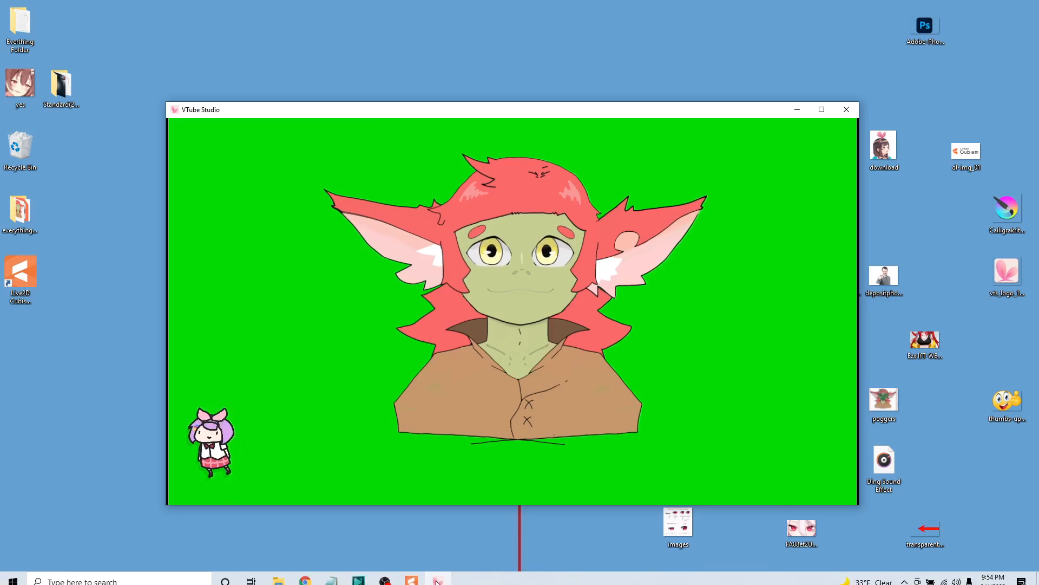
Minimize VTube Studio, switch to OBS, and activate the Streaming scene.
left_click(797, 110)
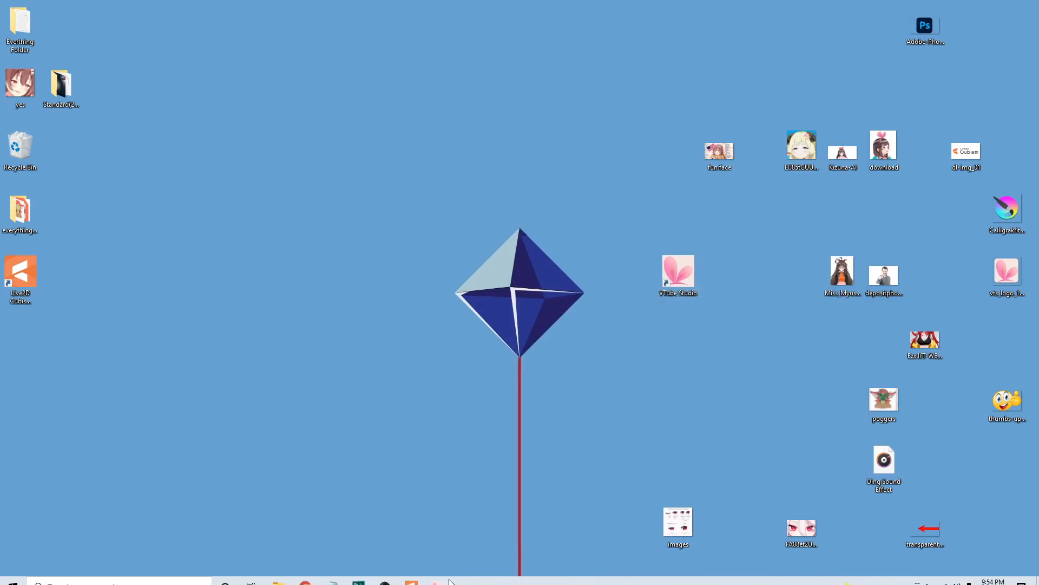
left_click(384, 574)
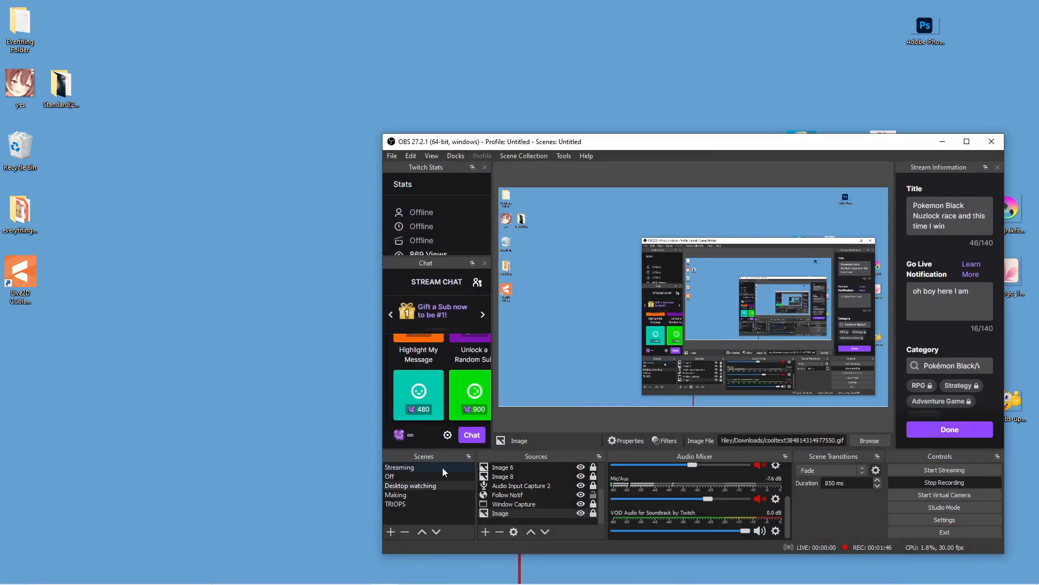
left_click_drag(631, 144, 563, 50)
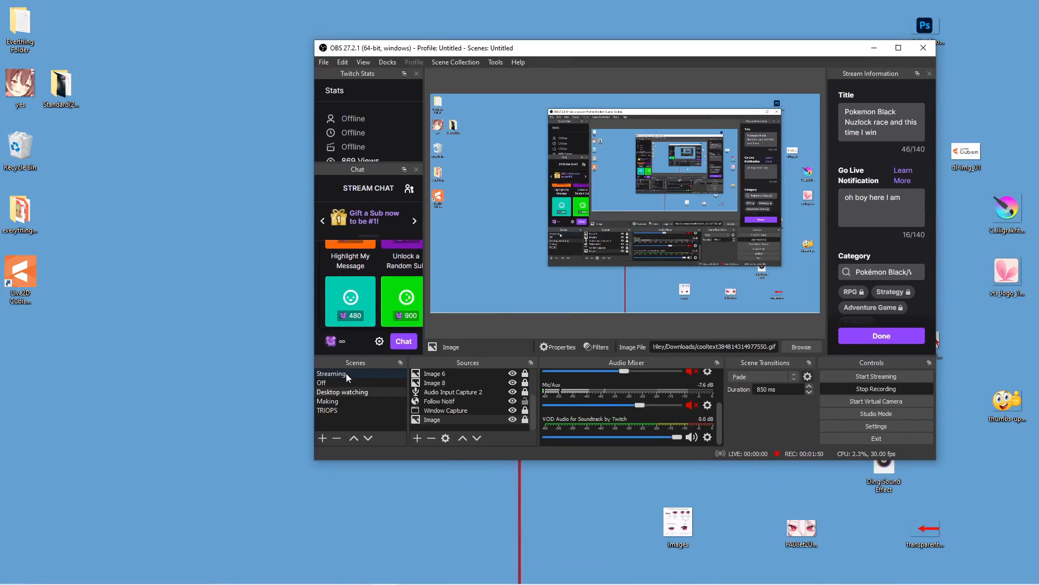
left_click(346, 372)
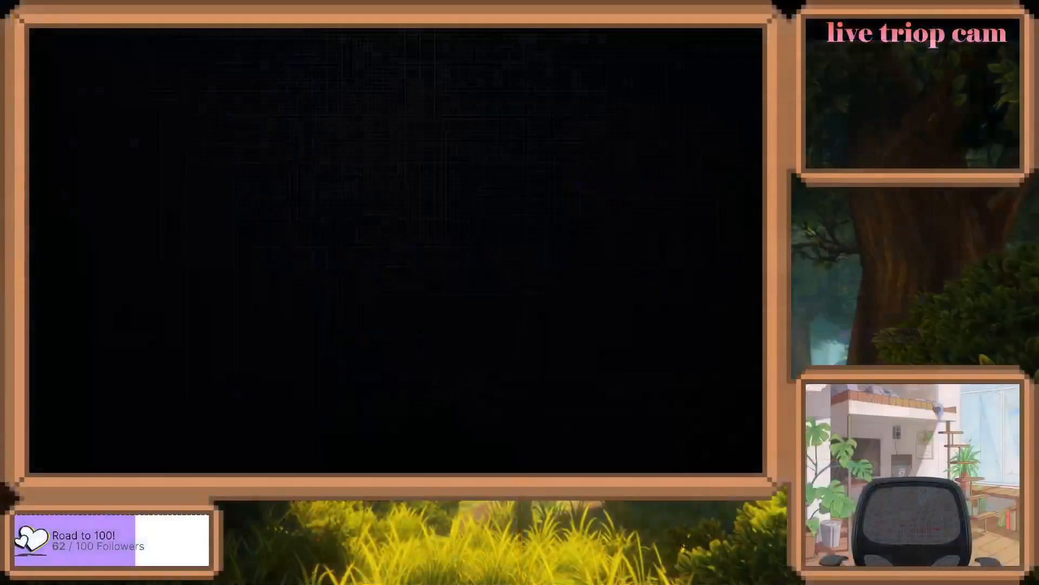